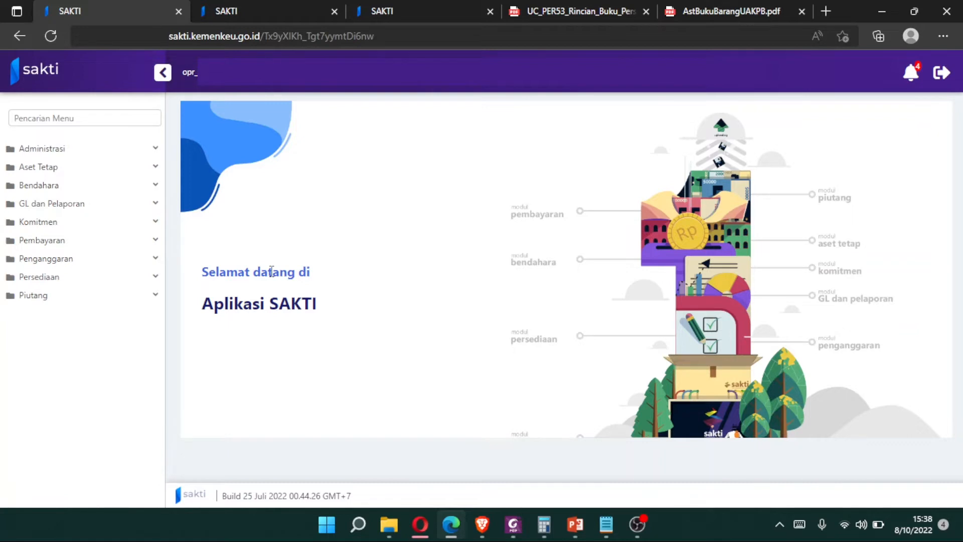
Open Reklasifikasi Keluar among the outgoing transactions of the Persediaan module
click(104, 280)
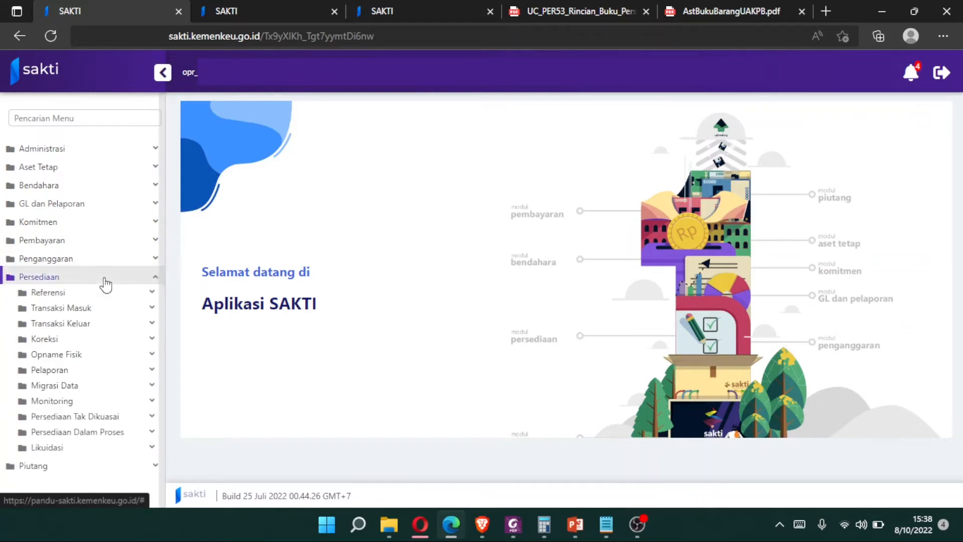
click(98, 326)
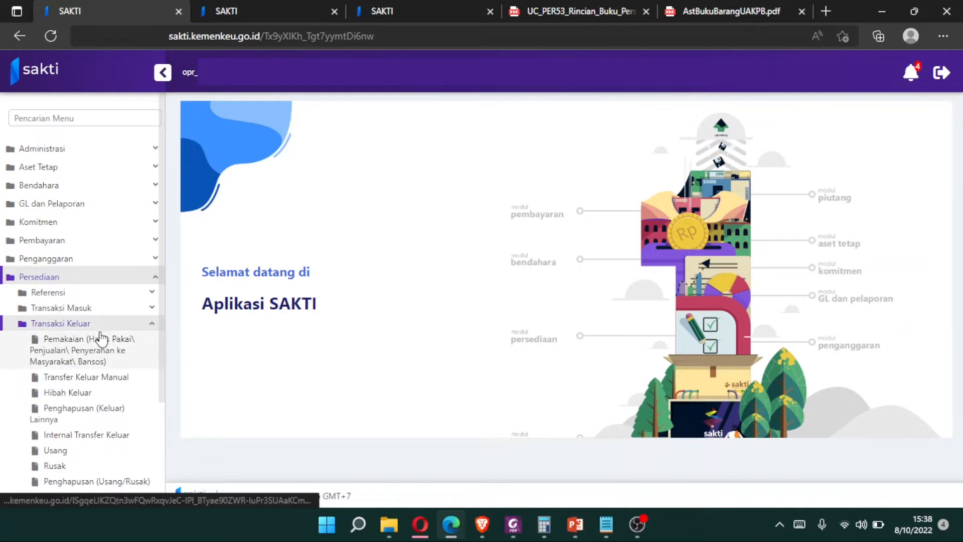
scroll(101, 336, down, 1)
click(134, 445)
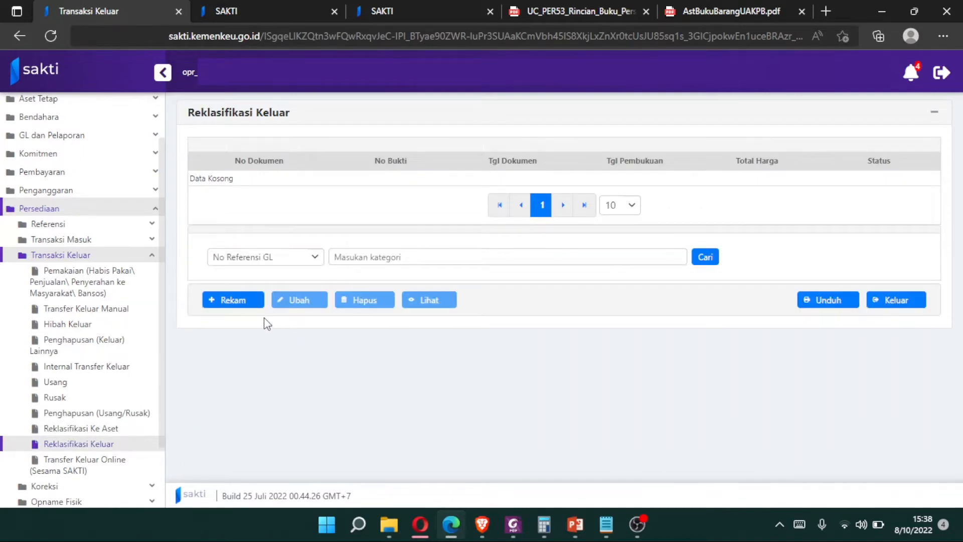
Start recording a new outgoing reclassification with the transaction type Semua Barang
click(245, 303)
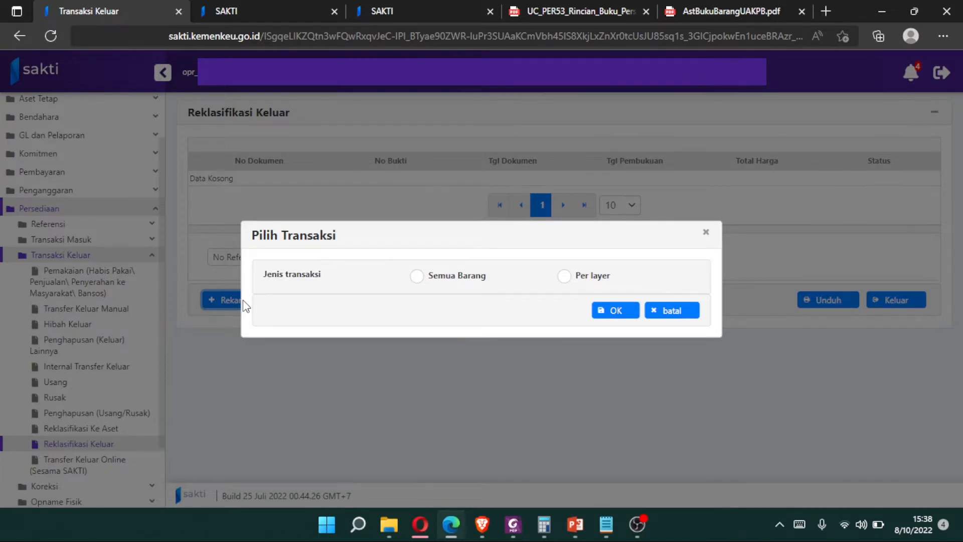
click(419, 280)
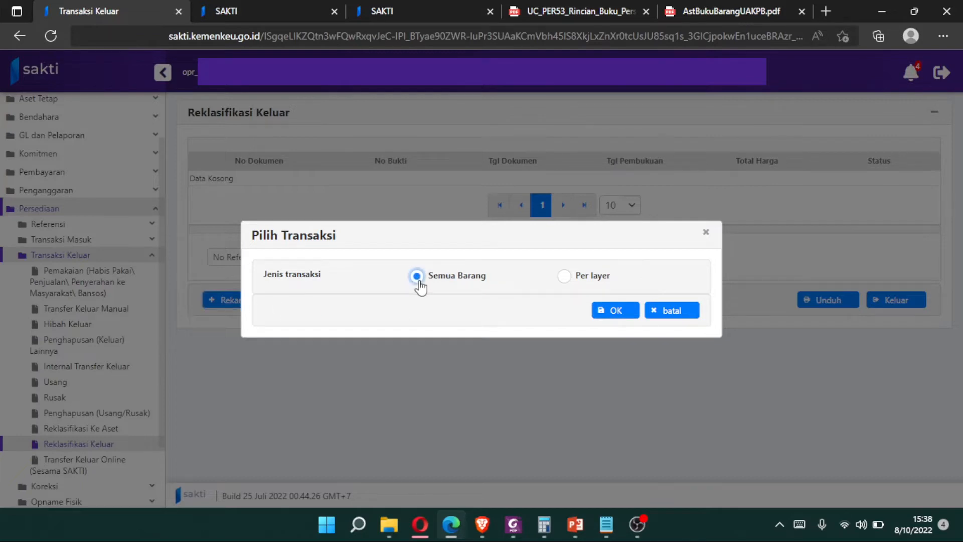
click(570, 285)
click(418, 279)
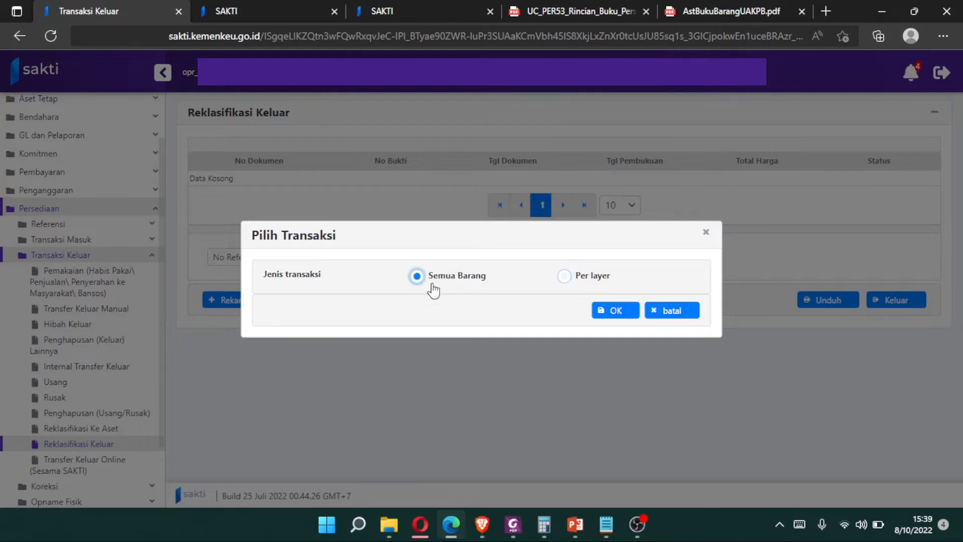
click(613, 319)
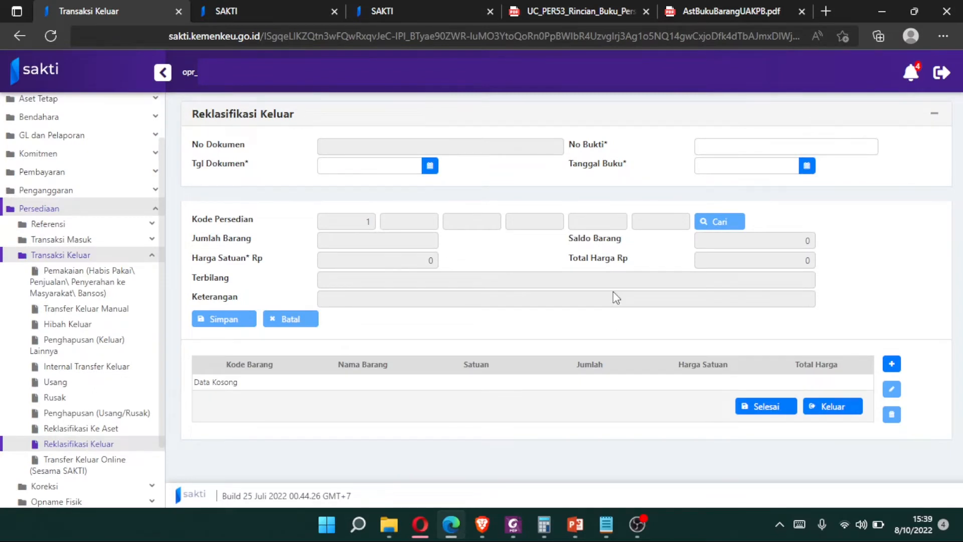
Set the document date to 28/04/2022 and the No Bukti to 01
click(378, 166)
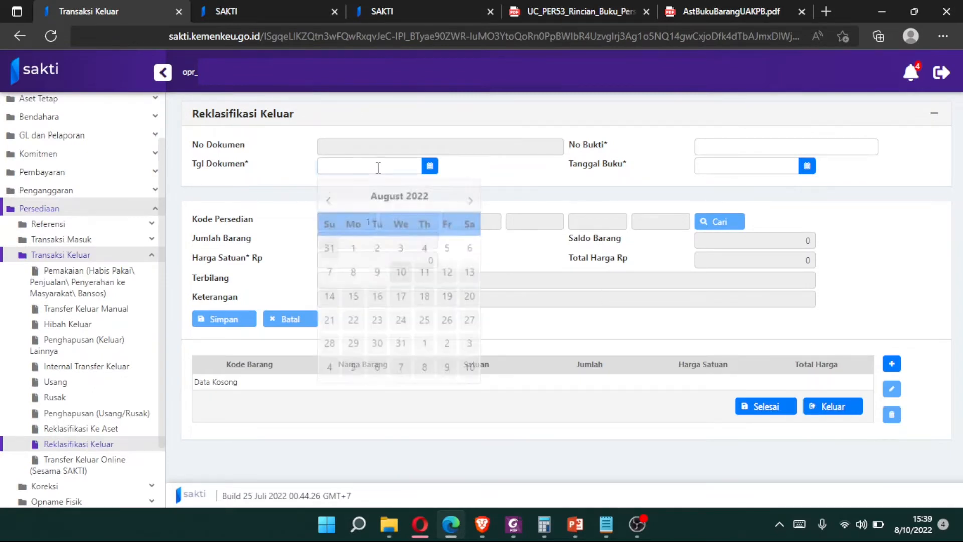
click(330, 197)
click(330, 197)
click(329, 197)
click(329, 196)
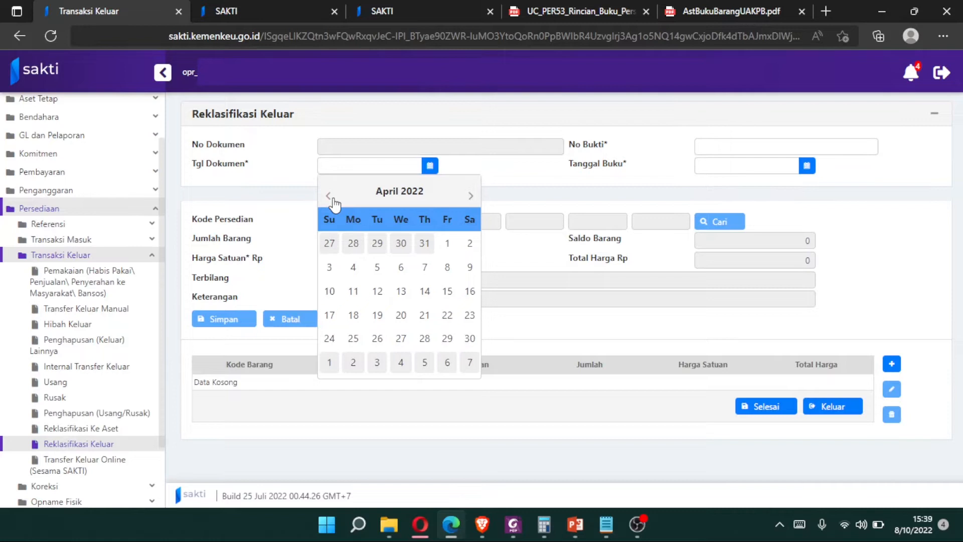
click(425, 339)
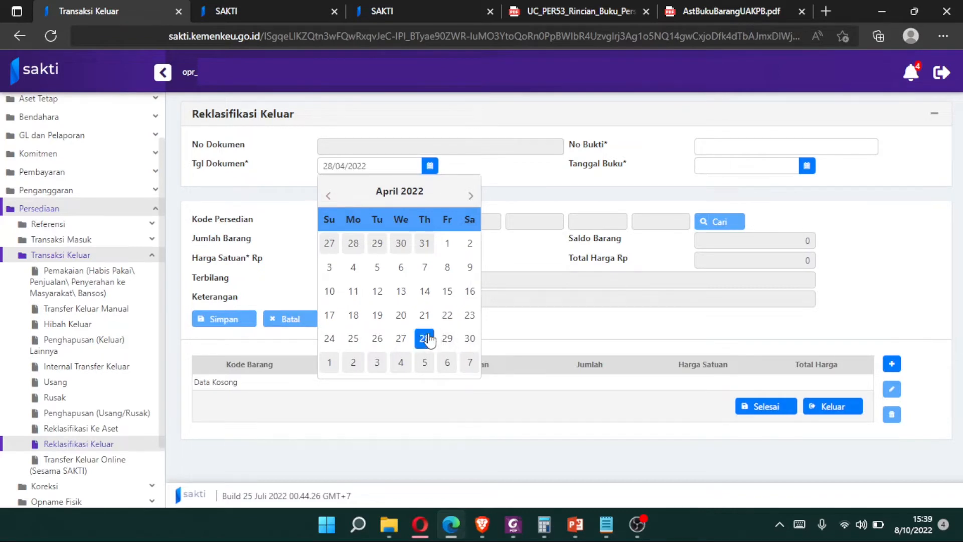
click(744, 145)
text(01)
key(shift+Tab)
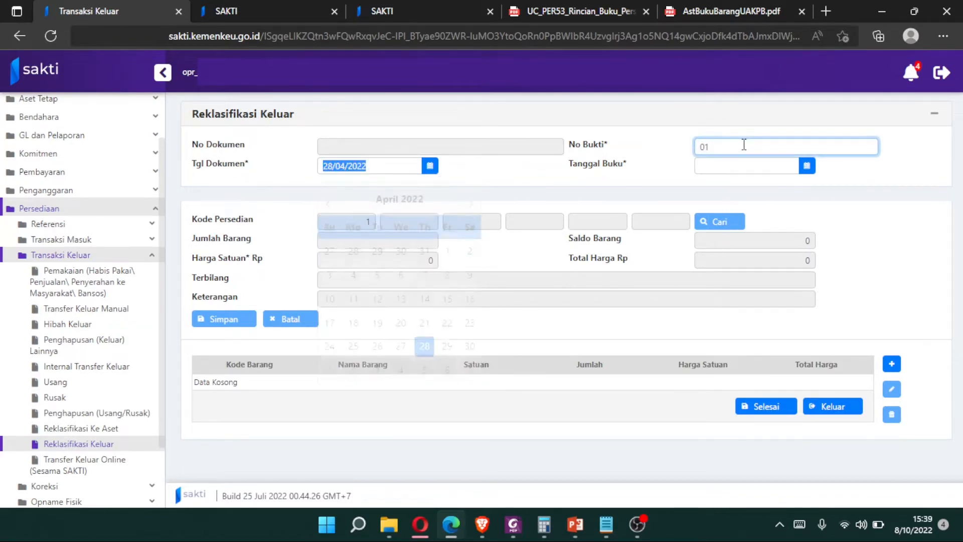
click(424, 339)
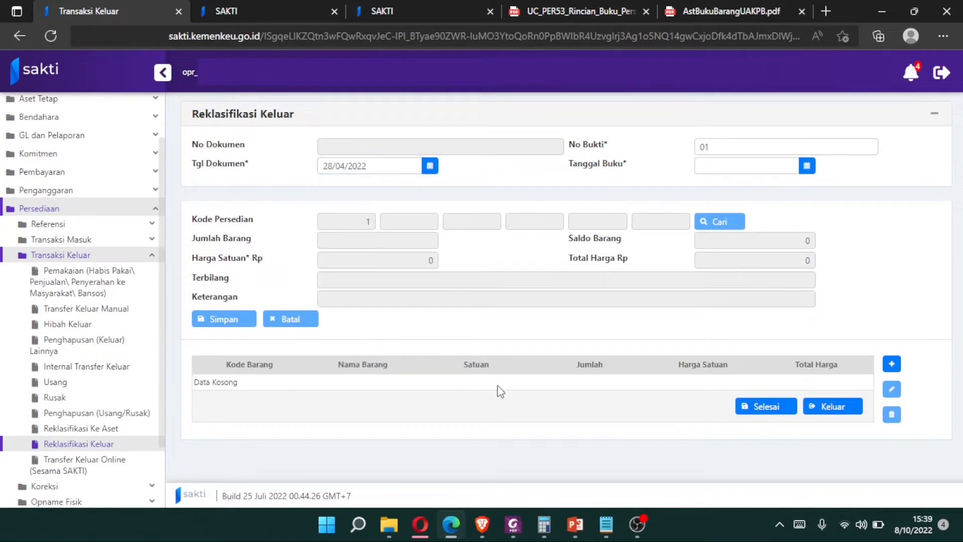
Set the Tanggal Buku of the reclassification to 28/04/2022
click(755, 167)
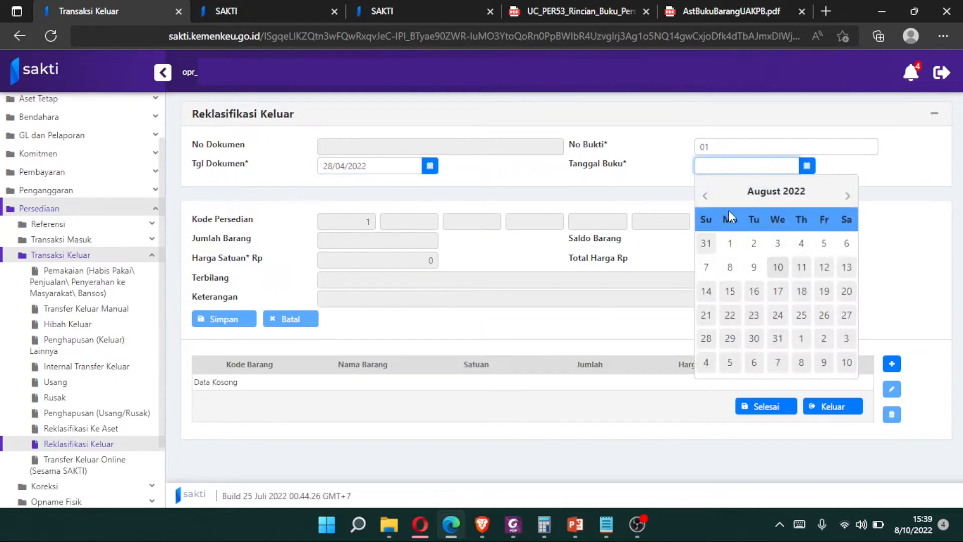
click(705, 196)
click(706, 195)
click(705, 196)
click(705, 196)
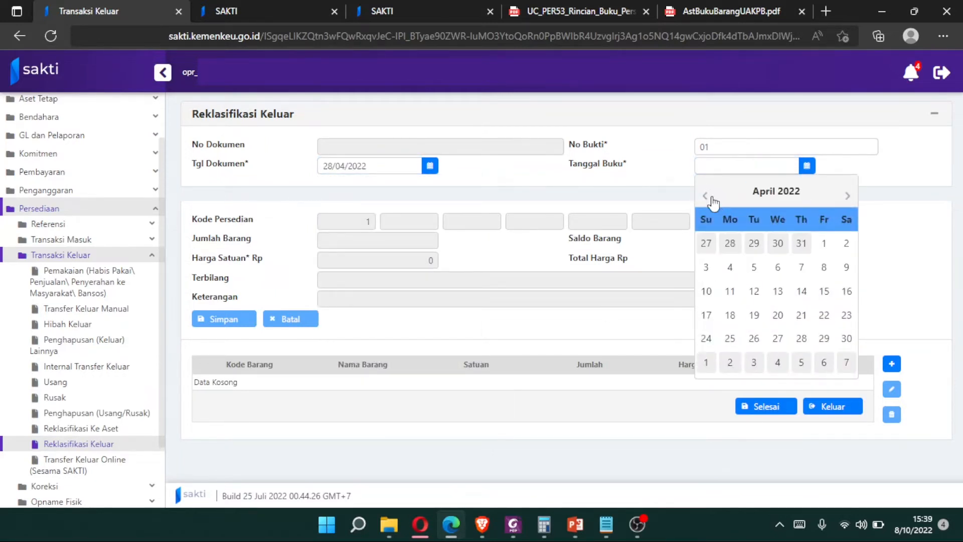
click(802, 338)
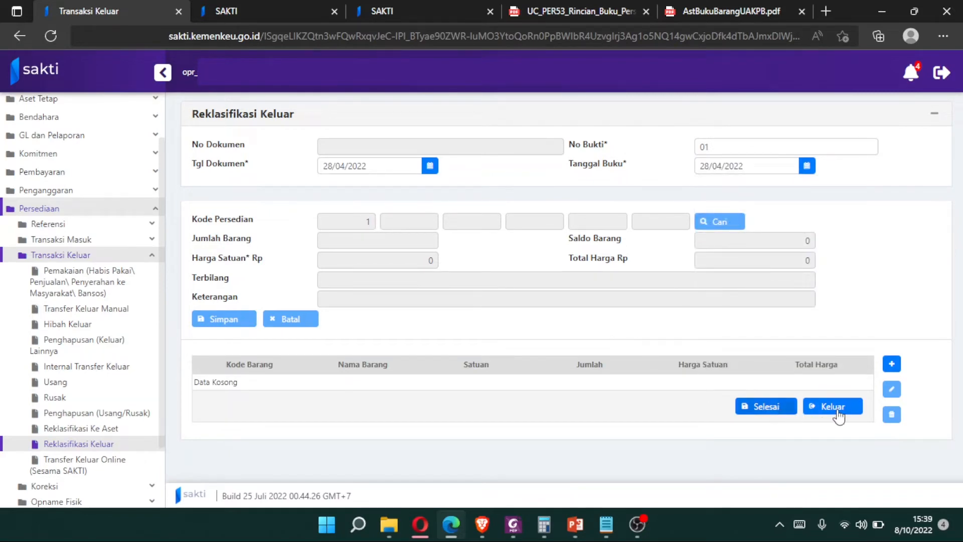
Add a new item line and choose Buku Album Besar from the inventory items
click(893, 366)
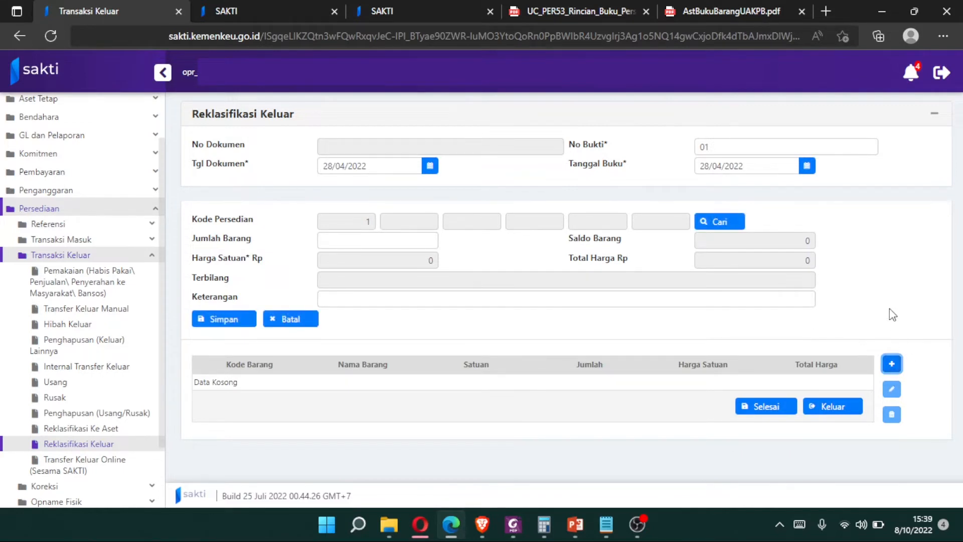
click(714, 232)
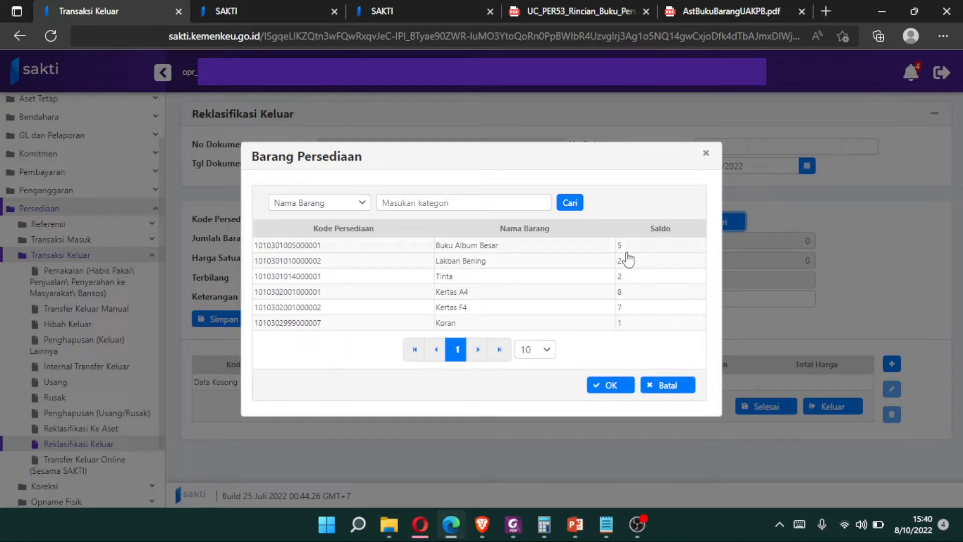
click(507, 251)
click(612, 389)
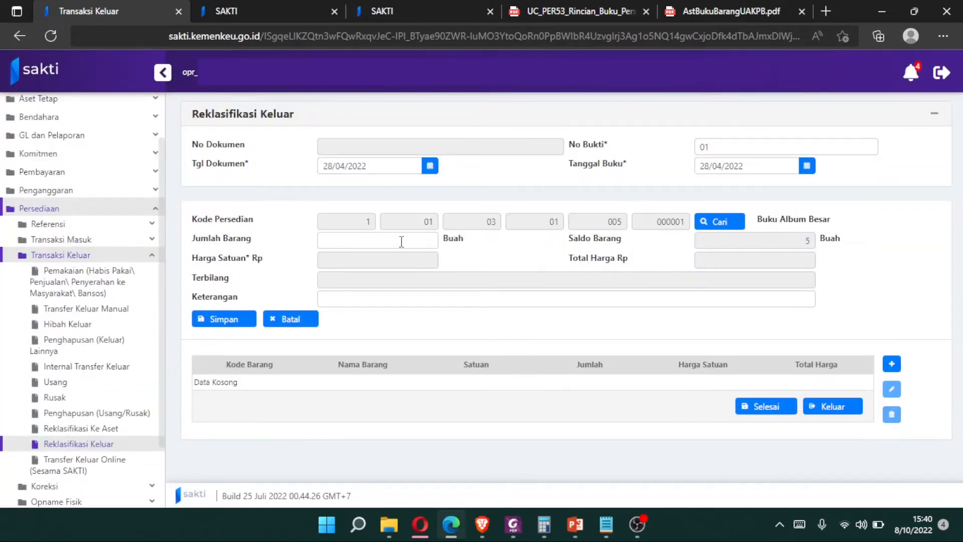
Set the Jumlah Barang of Buku Album Besar to 3 and save the item line
click(401, 241)
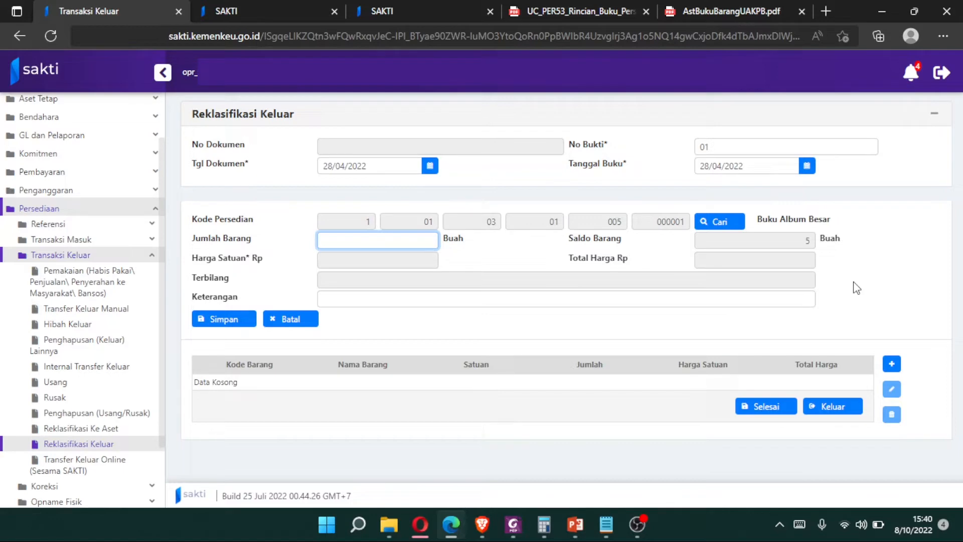
text(3)
key(Tab)
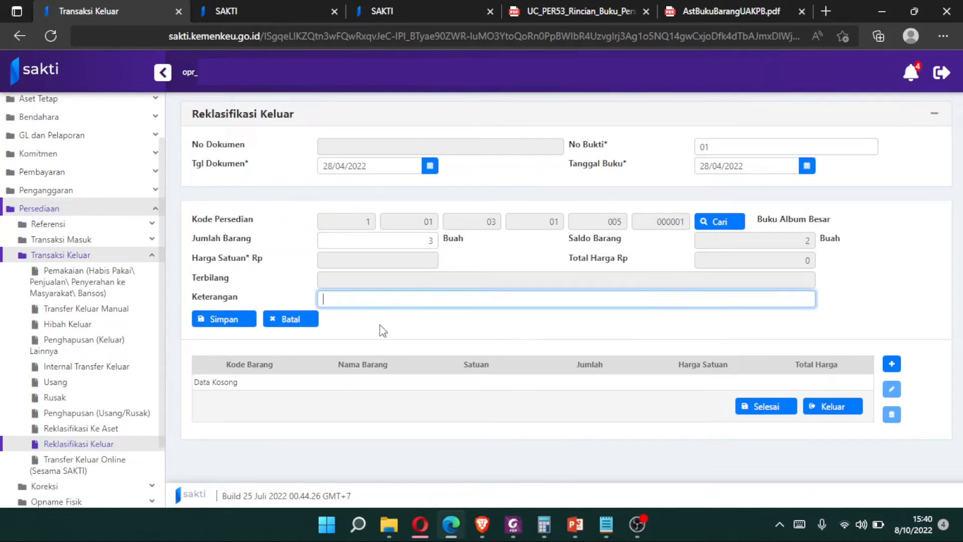
click(228, 326)
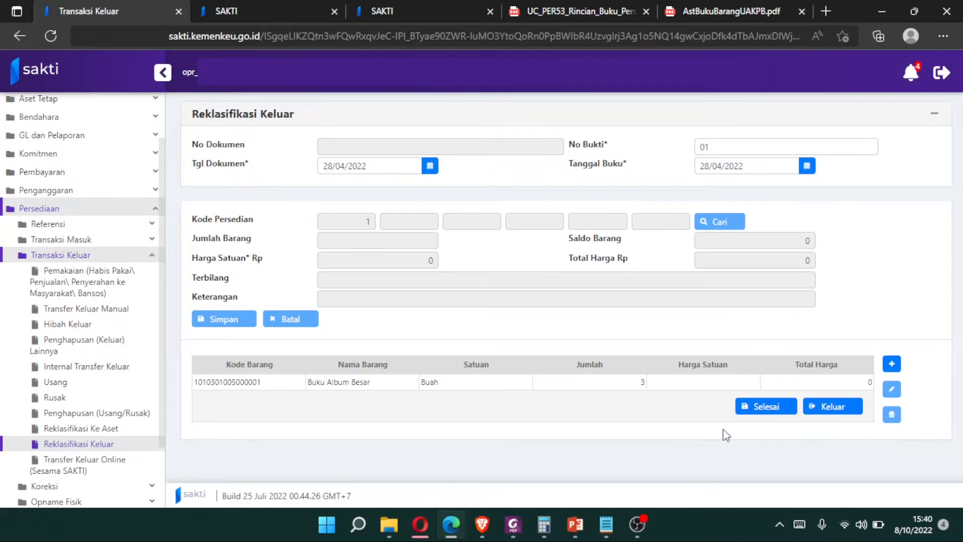
Finish and save the outgoing reclassification, then exit to the transaction list
click(759, 412)
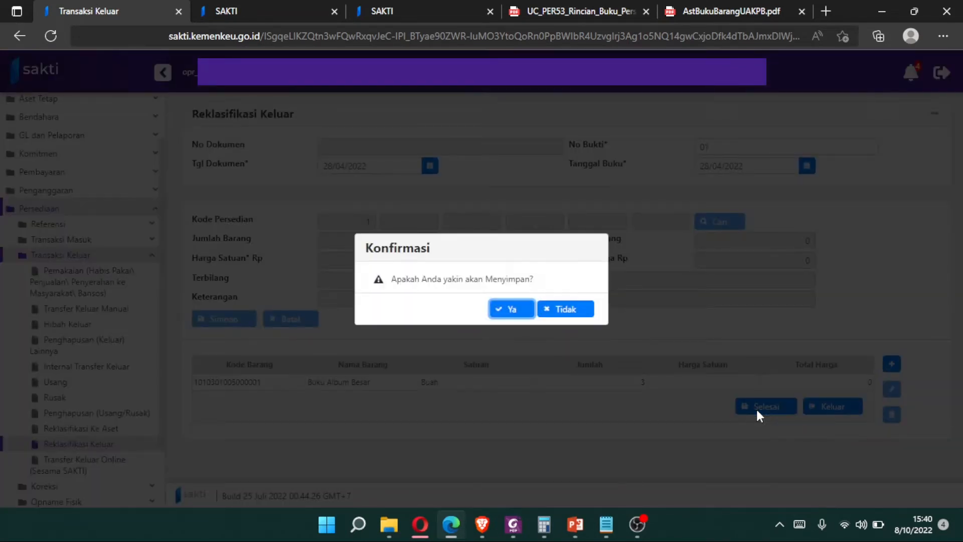
click(510, 308)
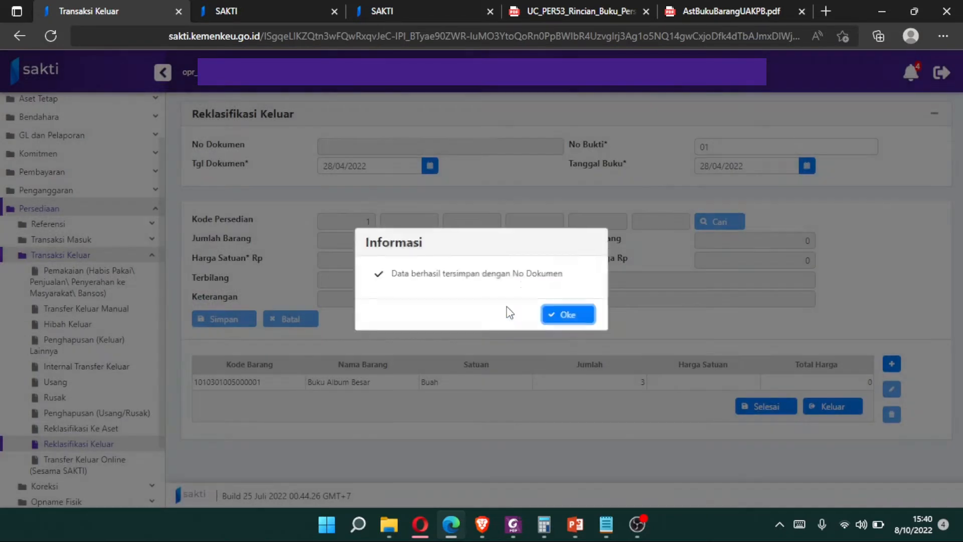
click(558, 318)
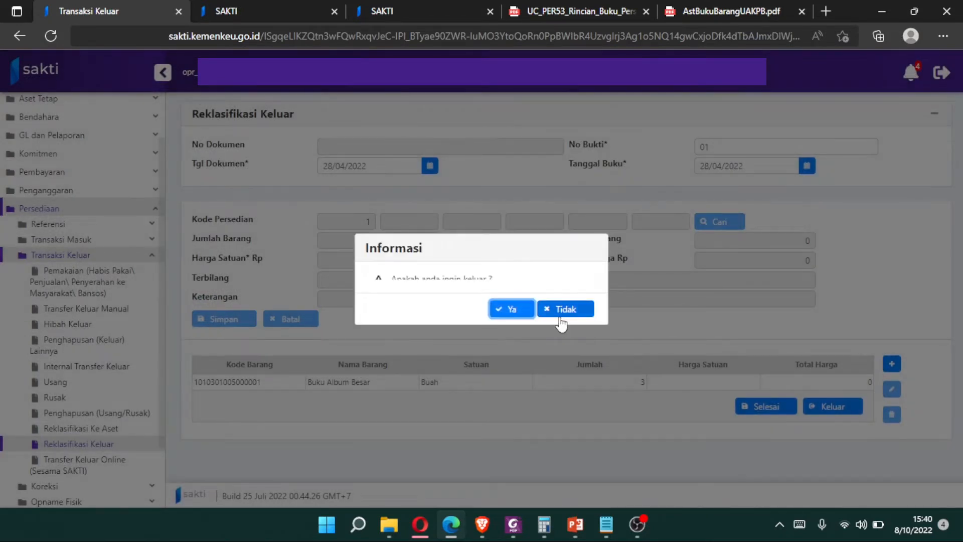
click(511, 309)
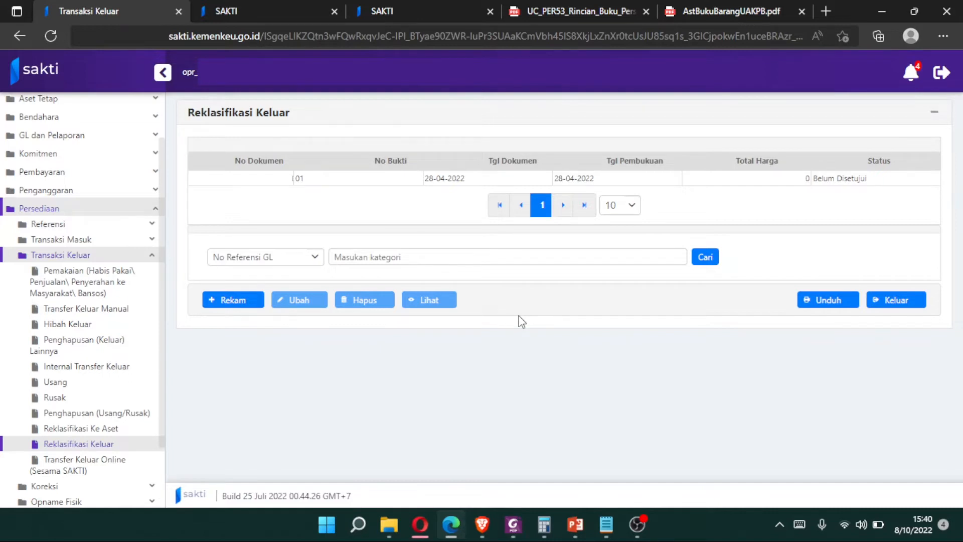
Search for "album besar" in a new Per layer record, examine the layers of Buku Album Besar, and leave without saving
click(242, 303)
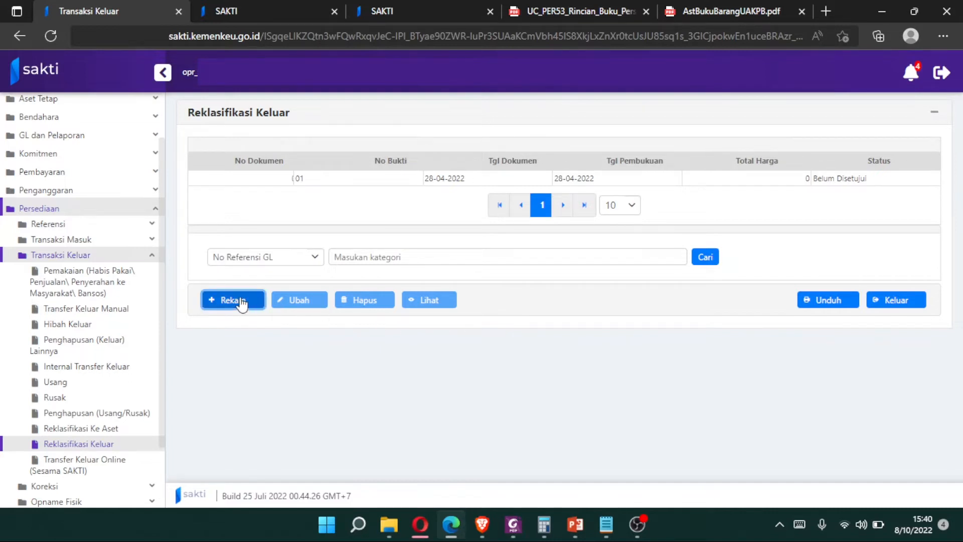
click(564, 279)
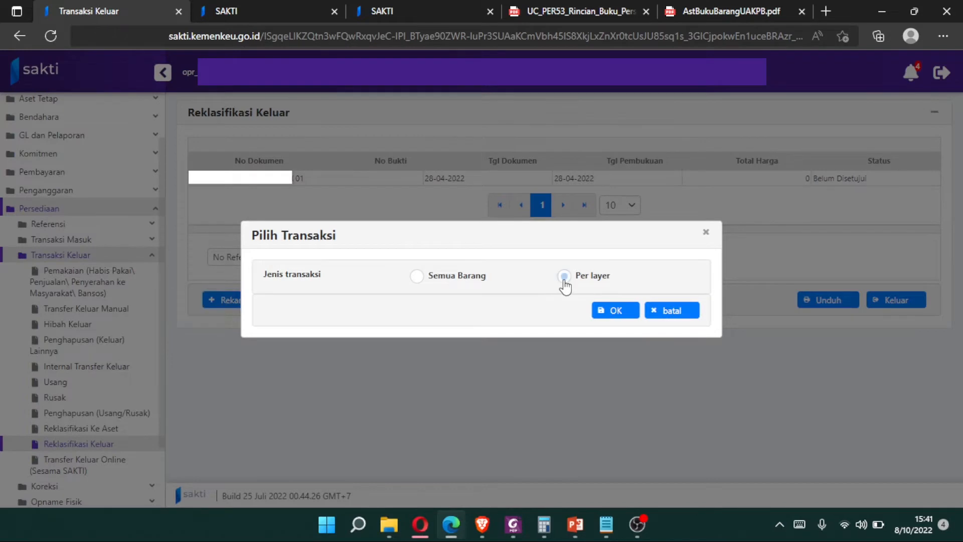
click(616, 313)
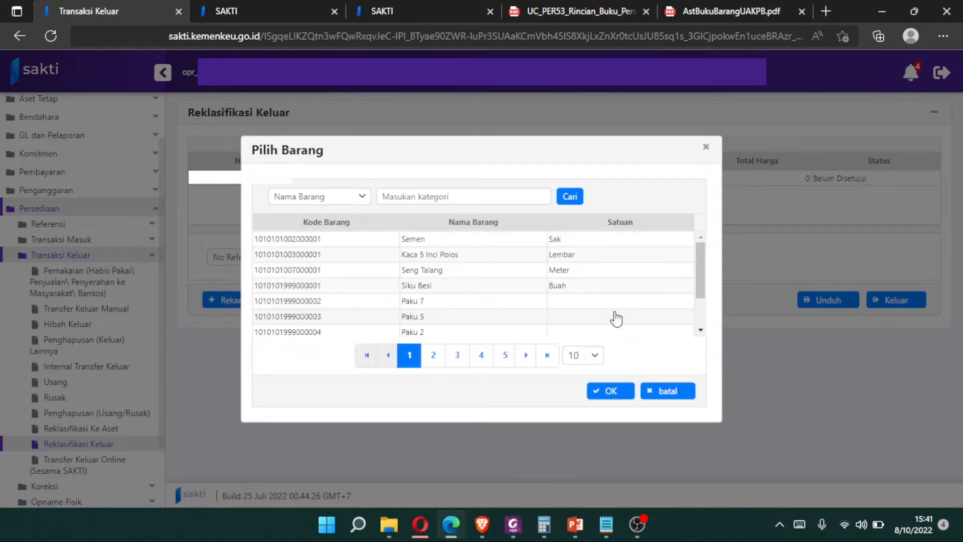
click(415, 200)
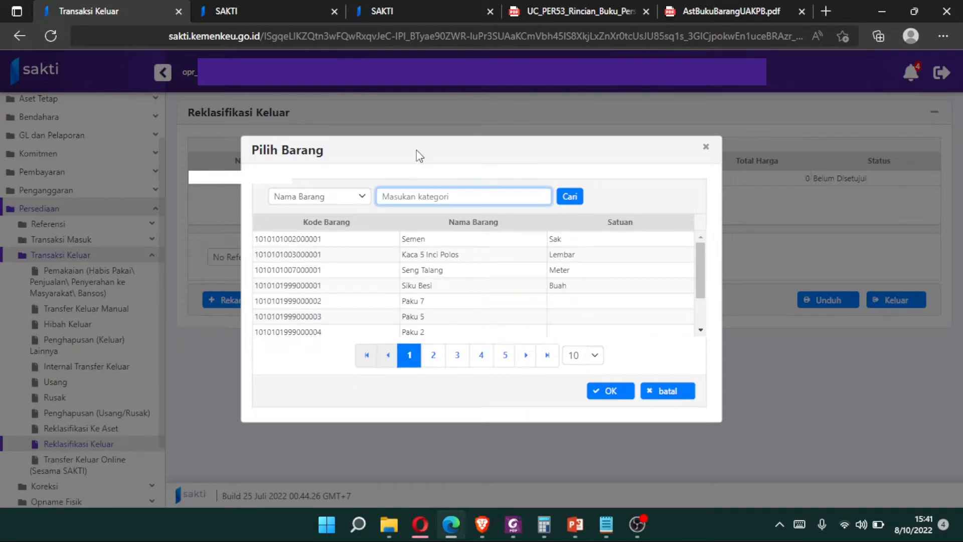
text(album besar)
key(Return)
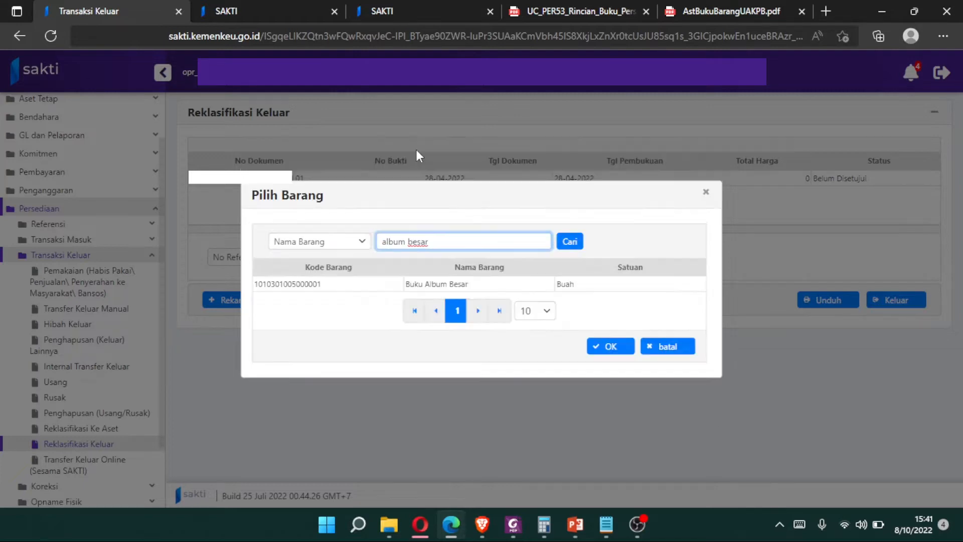
click(472, 284)
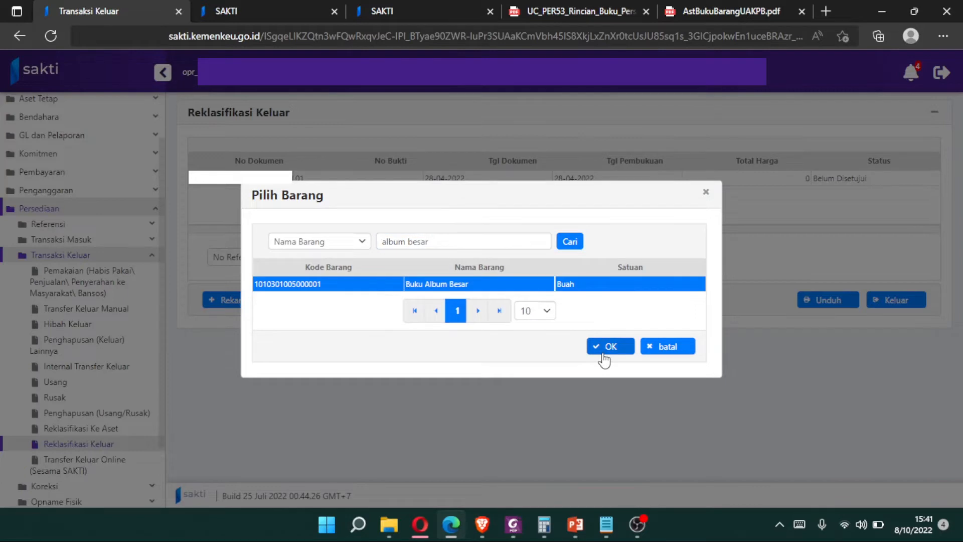
click(604, 356)
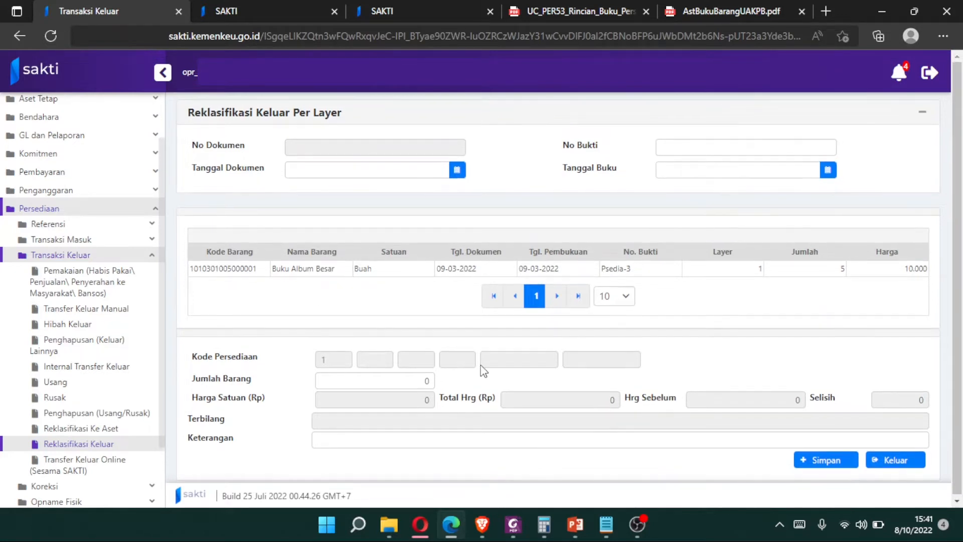
click(897, 462)
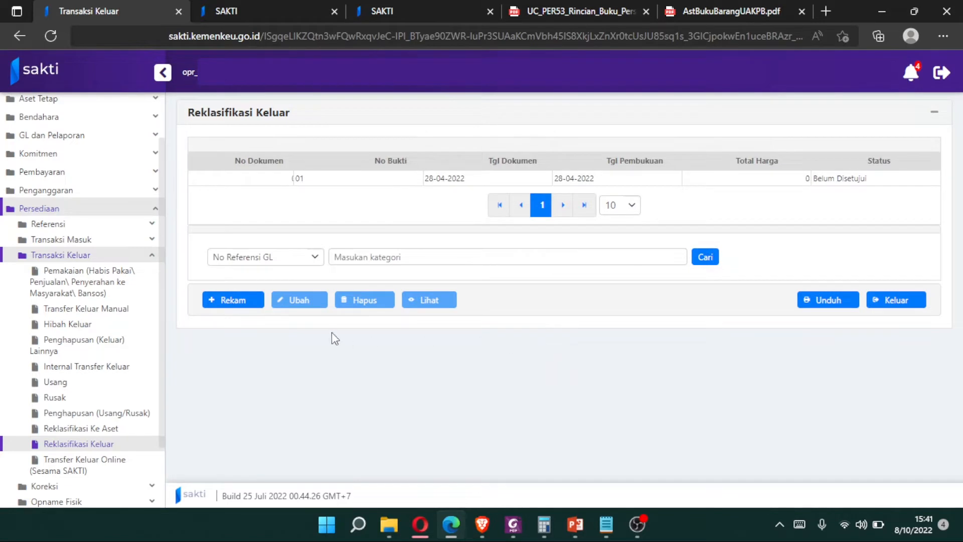
click(247, 309)
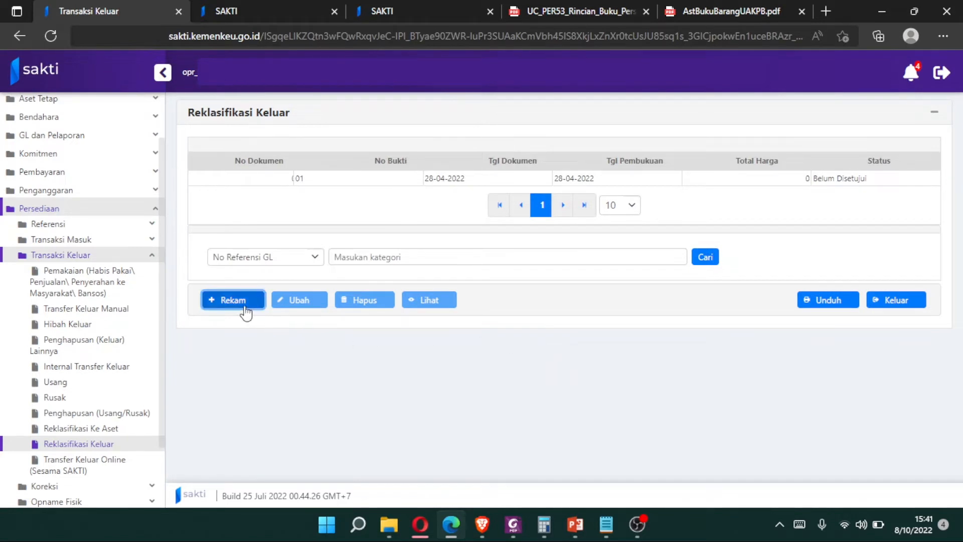
click(564, 275)
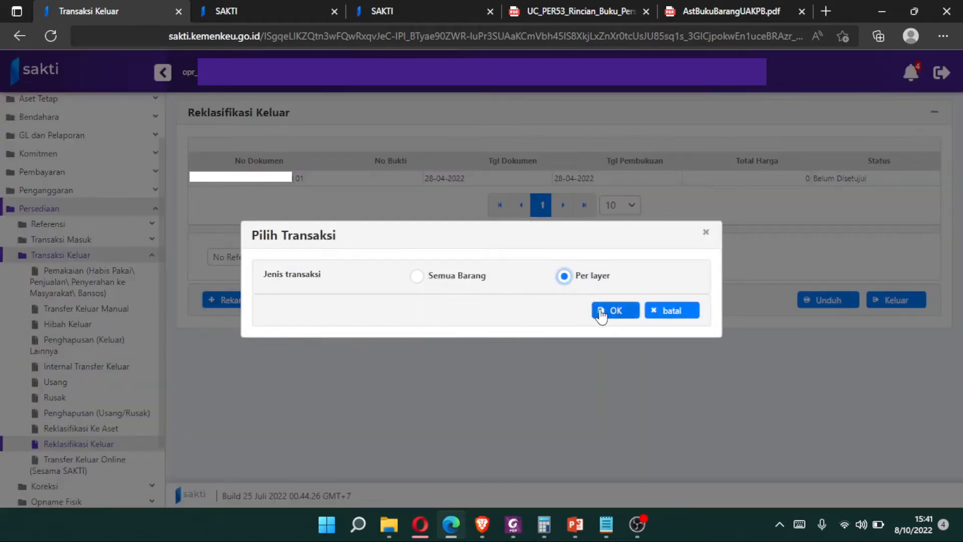
click(601, 310)
click(413, 194)
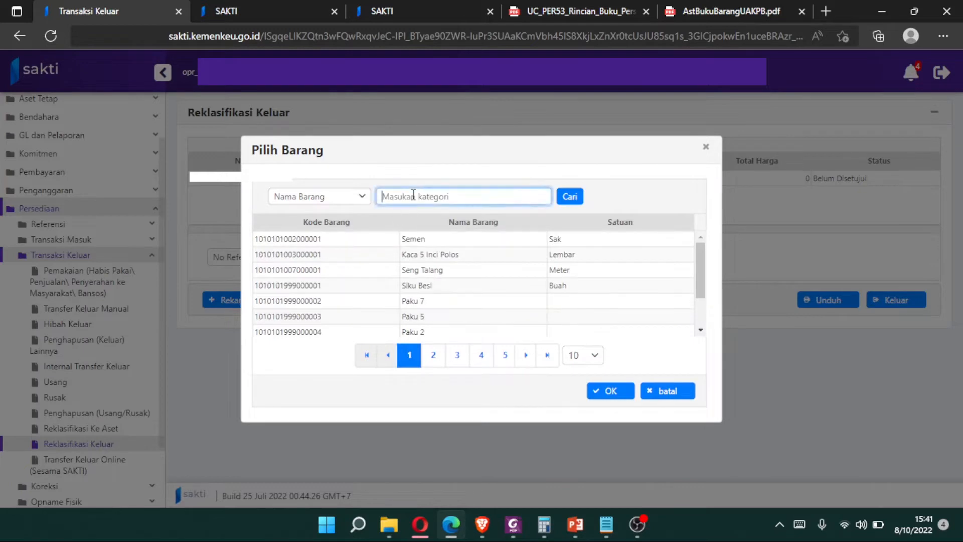
text(a4)
key(Return)
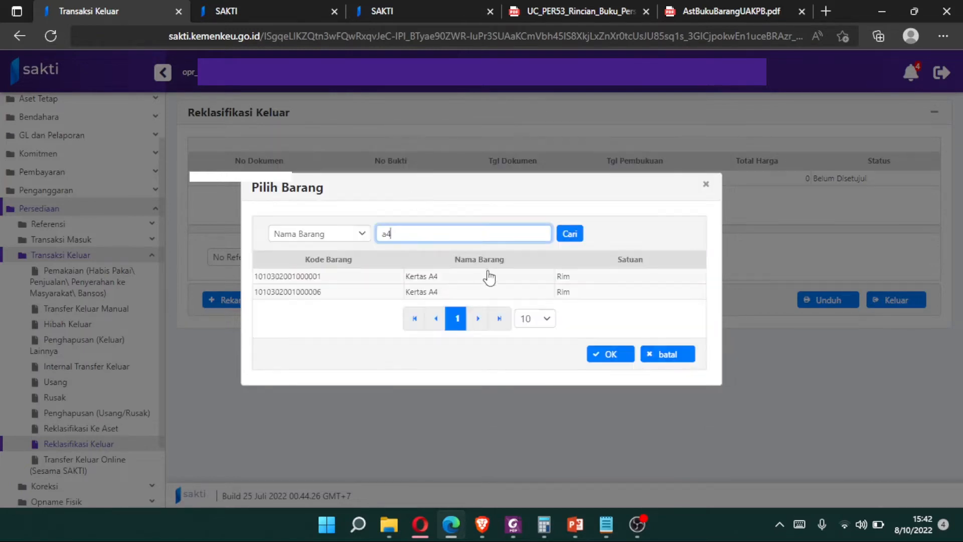
click(491, 276)
click(613, 356)
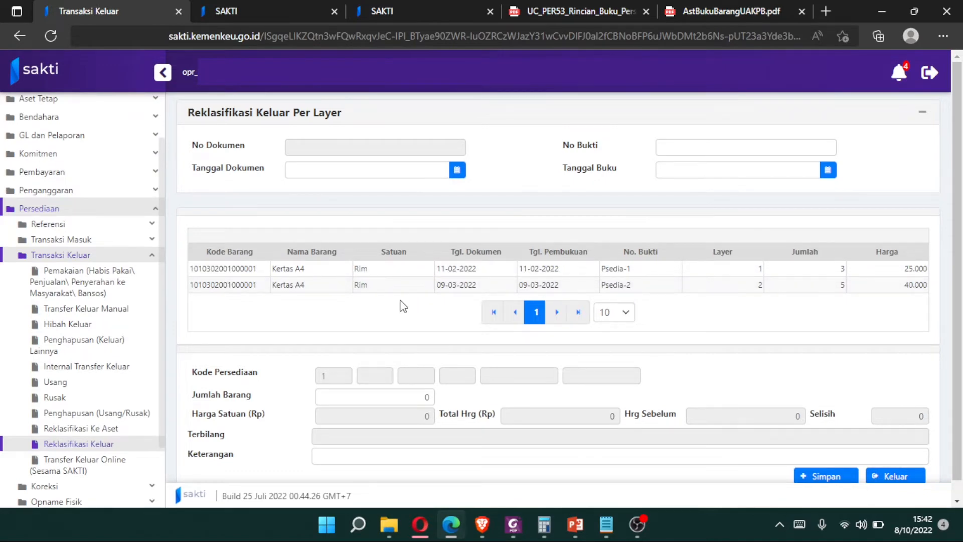
Set the Tanggal Buku to 21/04/2022 and compare the Psedia-1 and Psedia-2 layers of Kertas A4
click(646, 290)
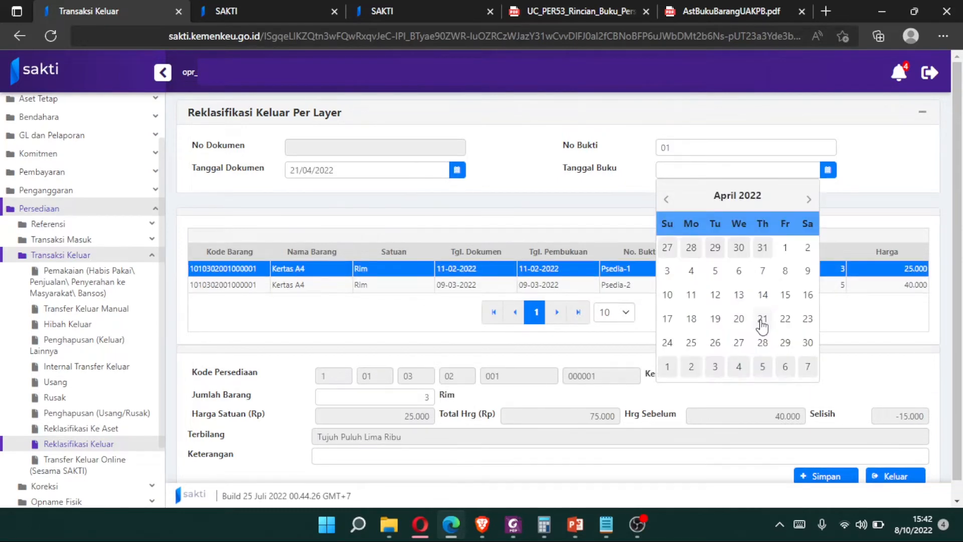
click(759, 322)
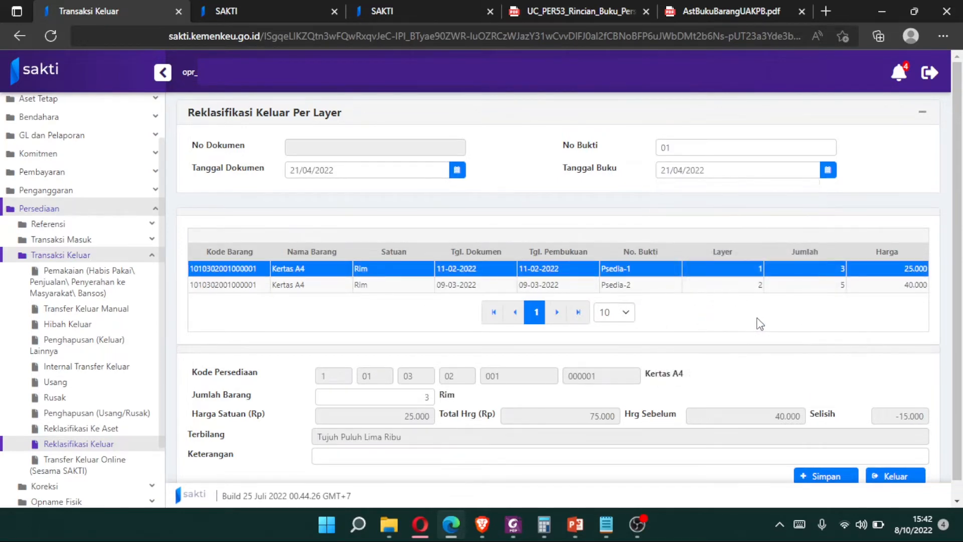
click(661, 282)
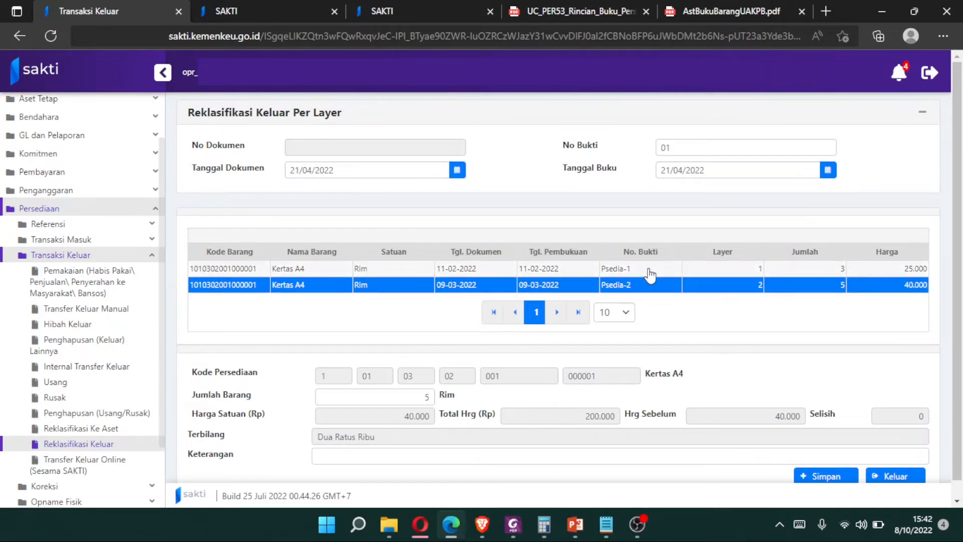
click(651, 273)
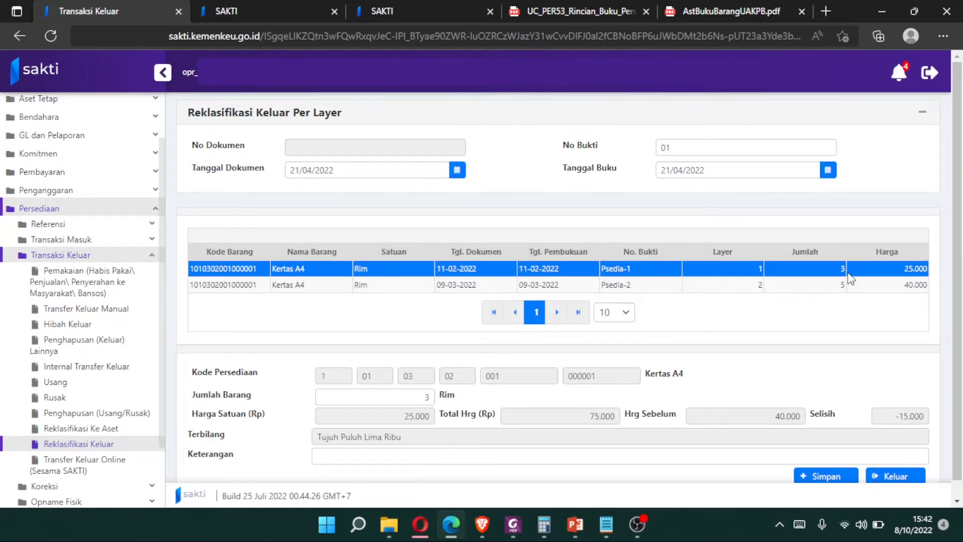
double_click(407, 403)
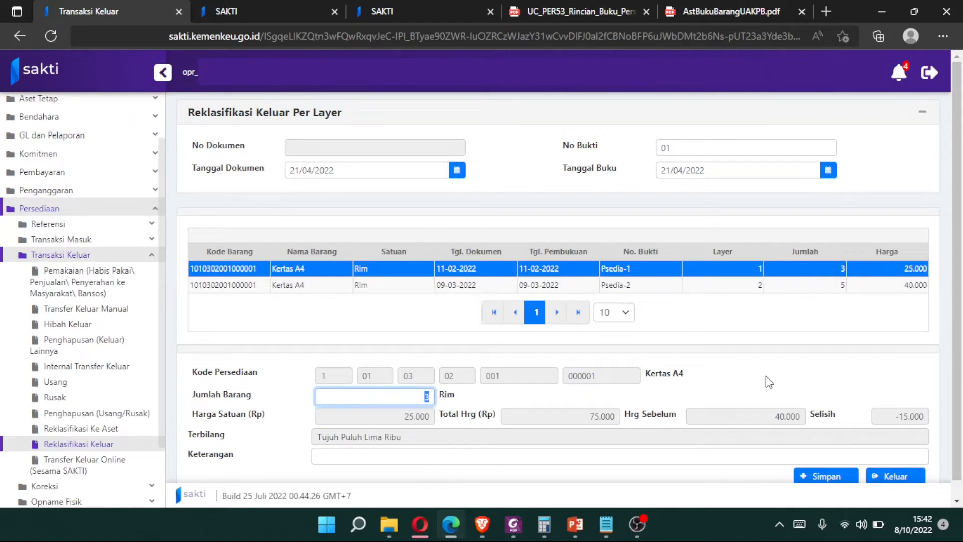
click(662, 289)
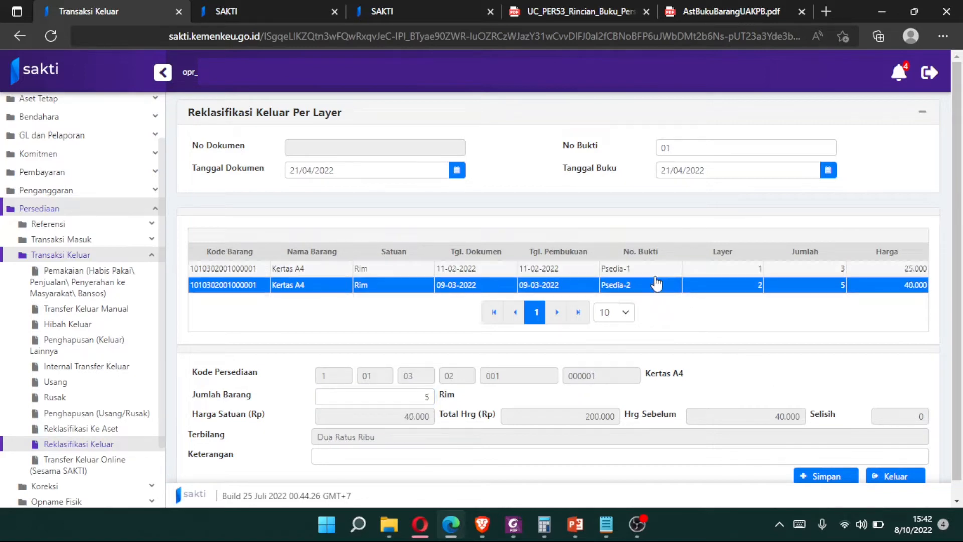
click(657, 274)
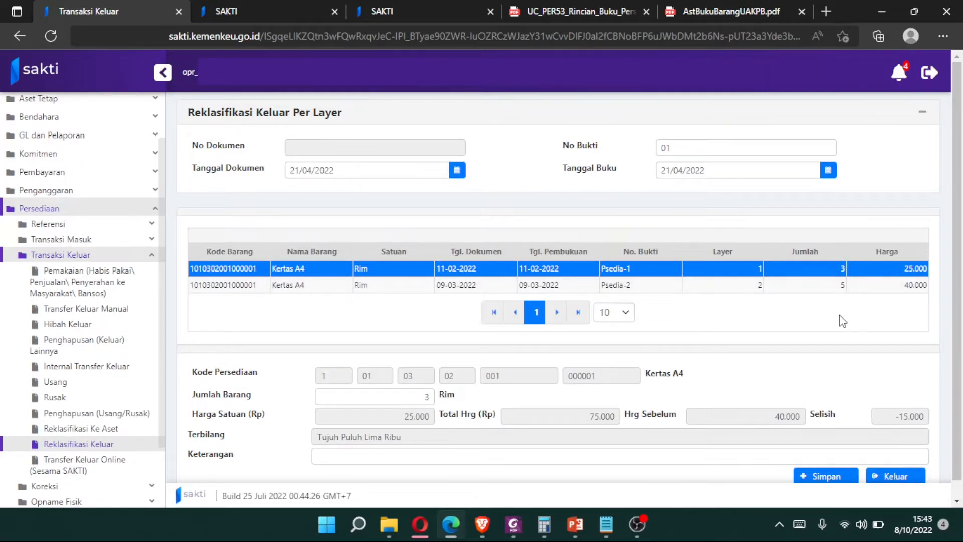
Try a Jumlah Barang of 8 on the Psedia-1 layer of Kertas A4, then leave the record without saving
double_click(426, 396)
text(8)
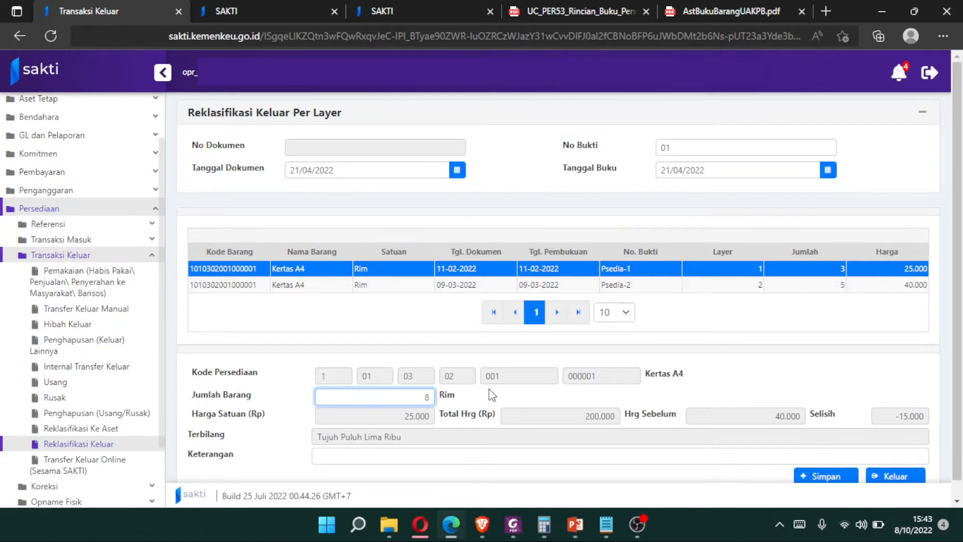
key(Tab)
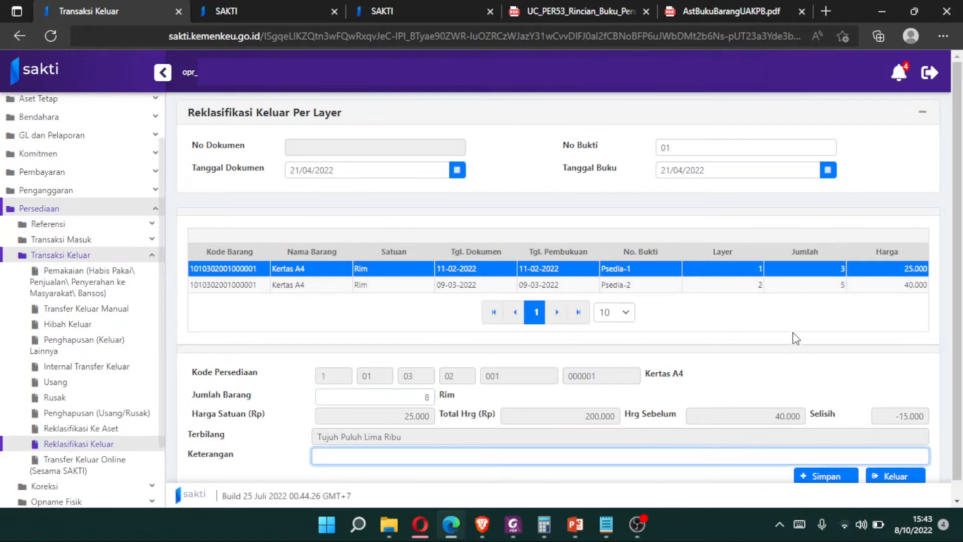
click(392, 398)
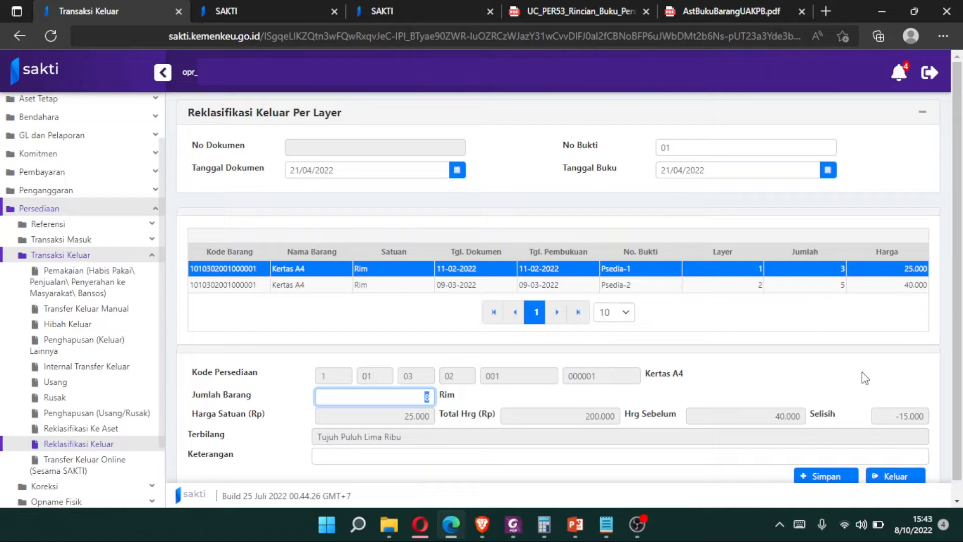
click(884, 478)
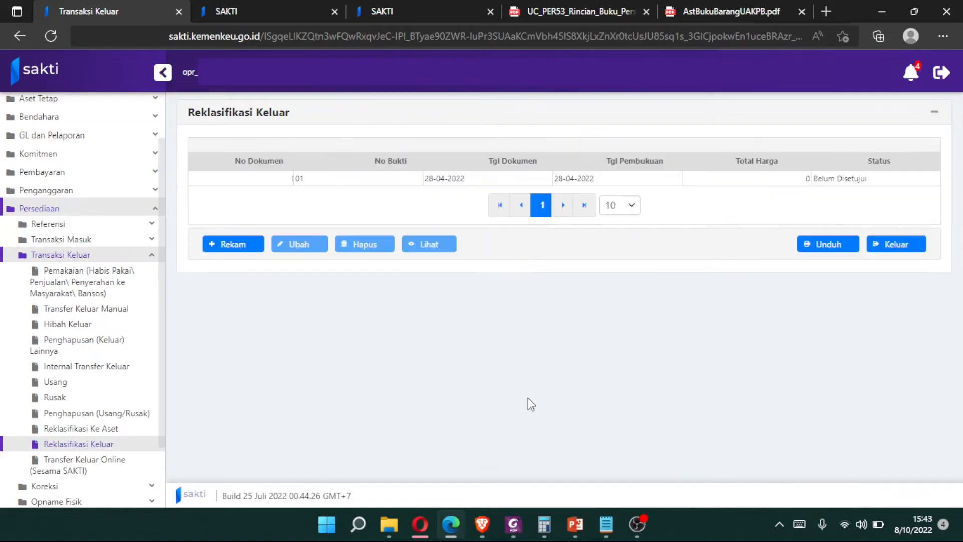
click(240, 304)
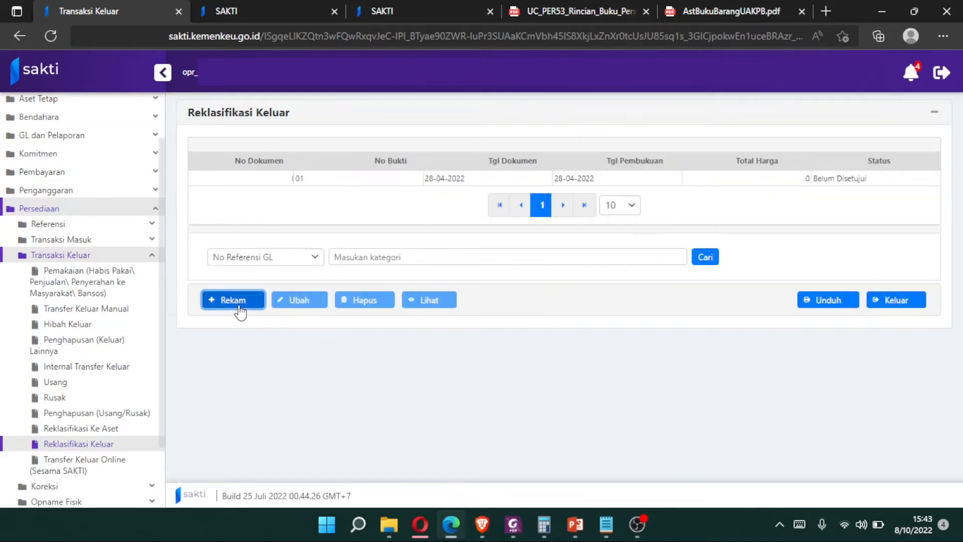
click(564, 276)
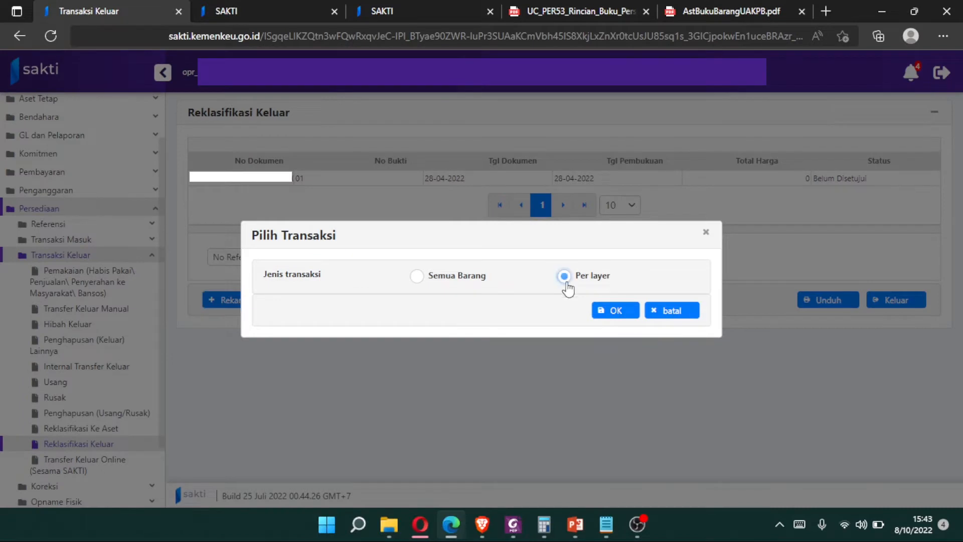
click(615, 311)
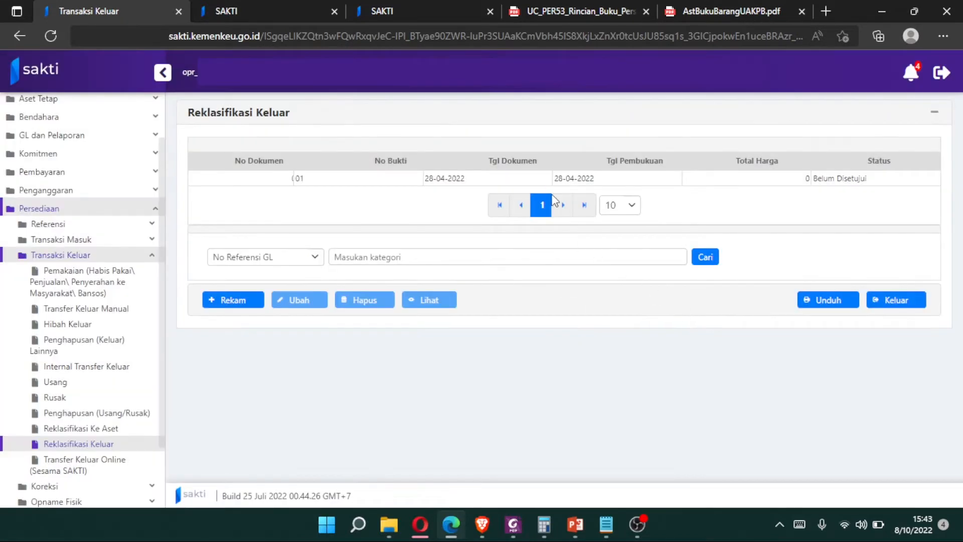
Delete the outgoing reclassification with No Bukti 01 dated 28-04-2022 from the transaction list
click(544, 181)
click(378, 300)
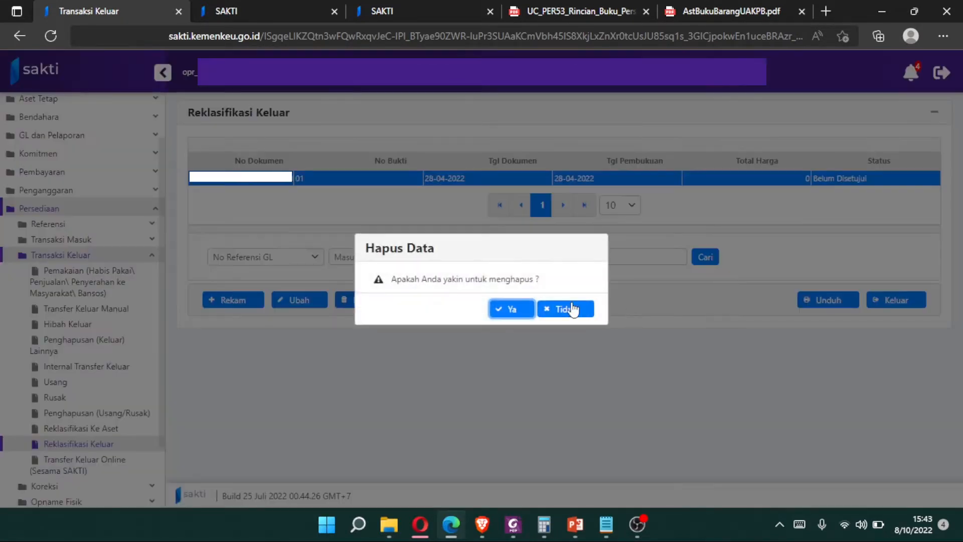
click(507, 309)
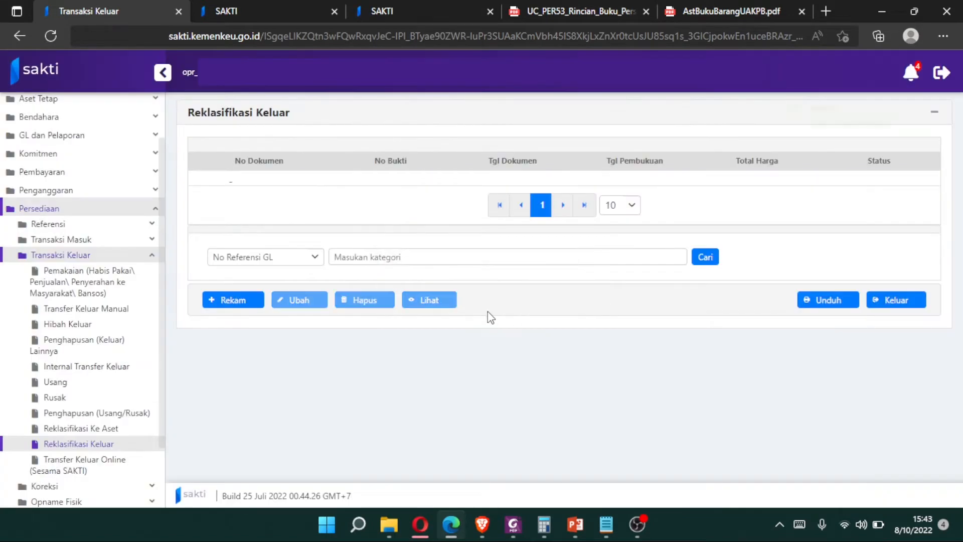
Start a new Per layer reclassification, search the items for "album besar" and choose Buku Album Besar
click(235, 301)
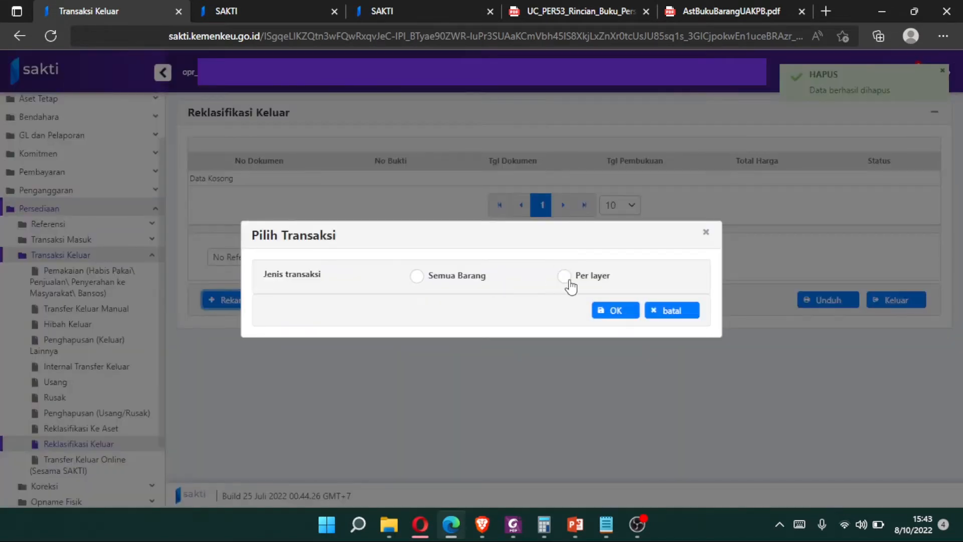
click(565, 277)
click(608, 313)
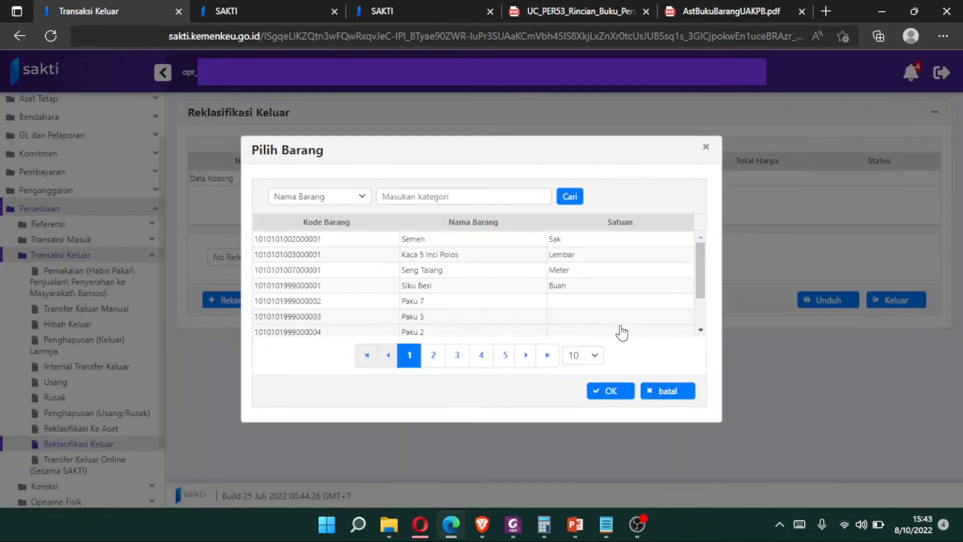
click(458, 196)
key(Caps_Lock)
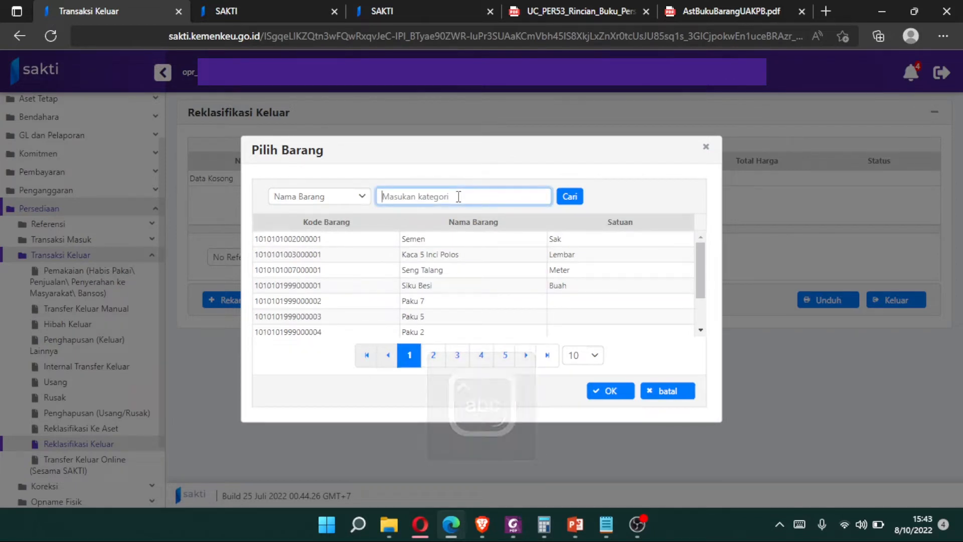
text(alb)
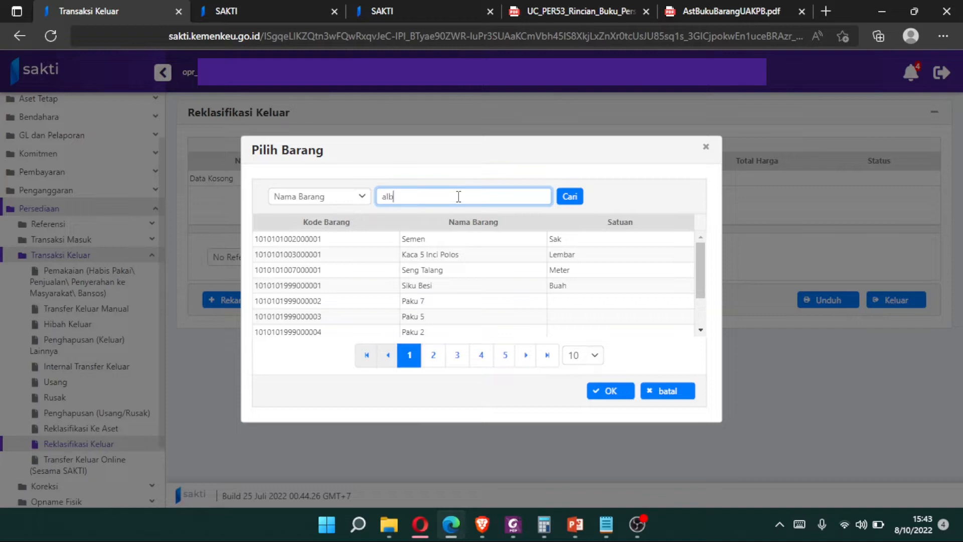
text(um)
text(besar)
key(Return)
click(481, 284)
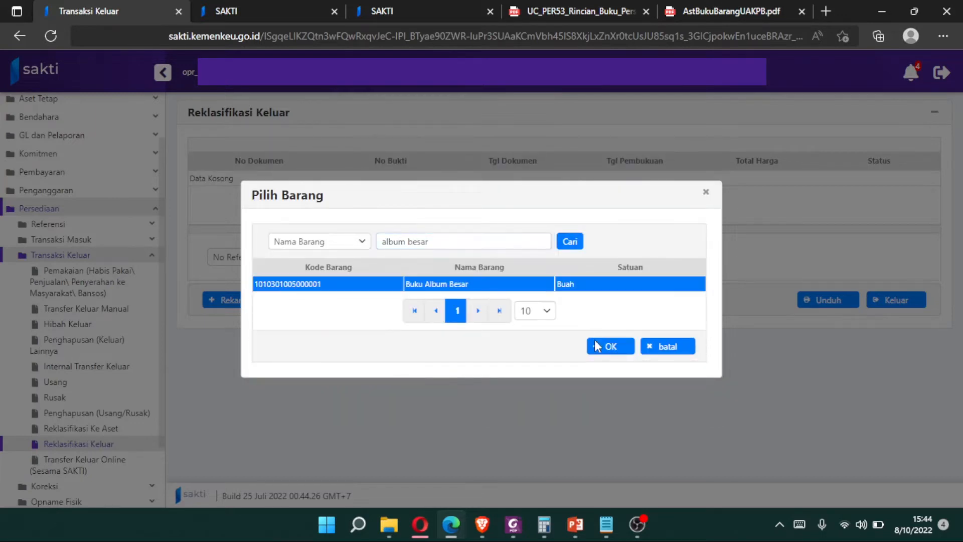
click(597, 346)
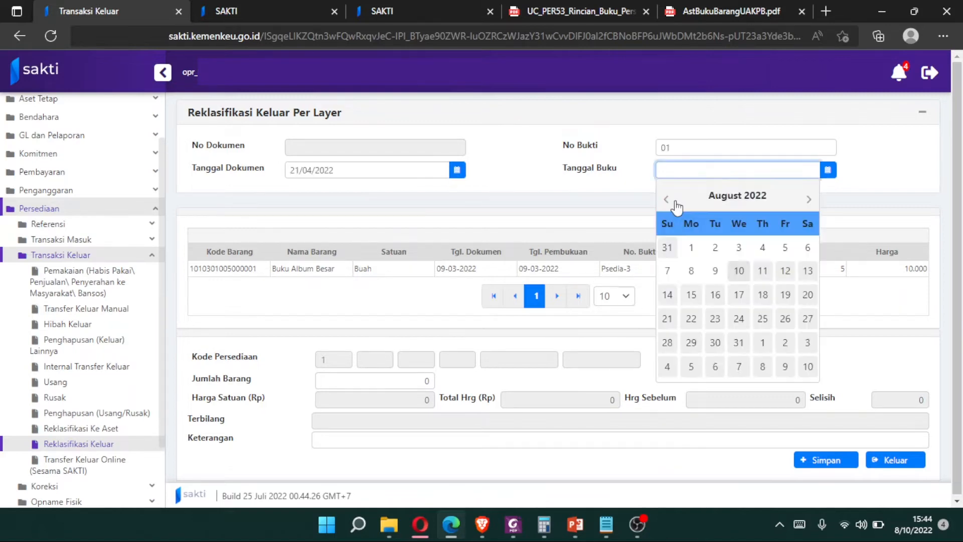
Set the Tanggal Buku to 21/04/2022 and select the Psedia-3 layer of Buku Album Besar
click(672, 202)
click(672, 201)
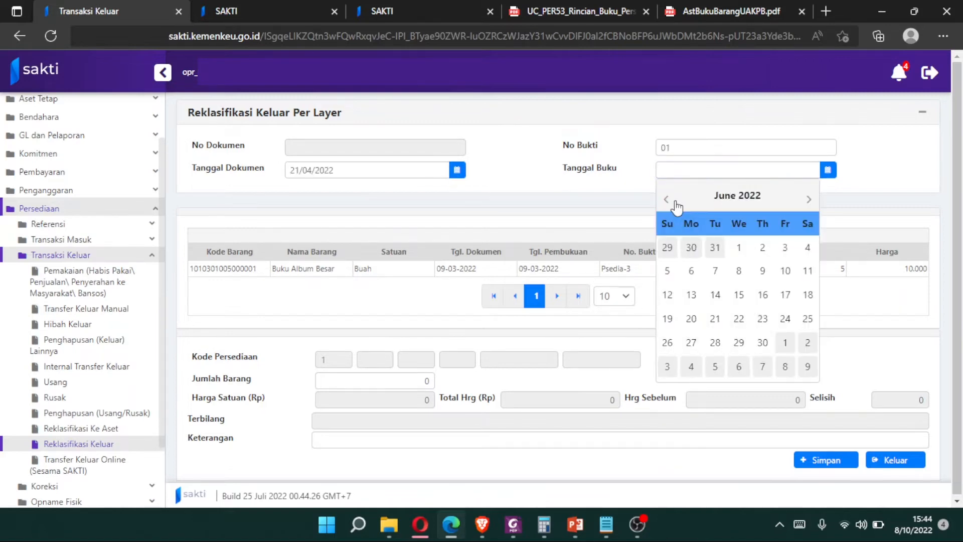
click(672, 201)
click(667, 200)
click(762, 319)
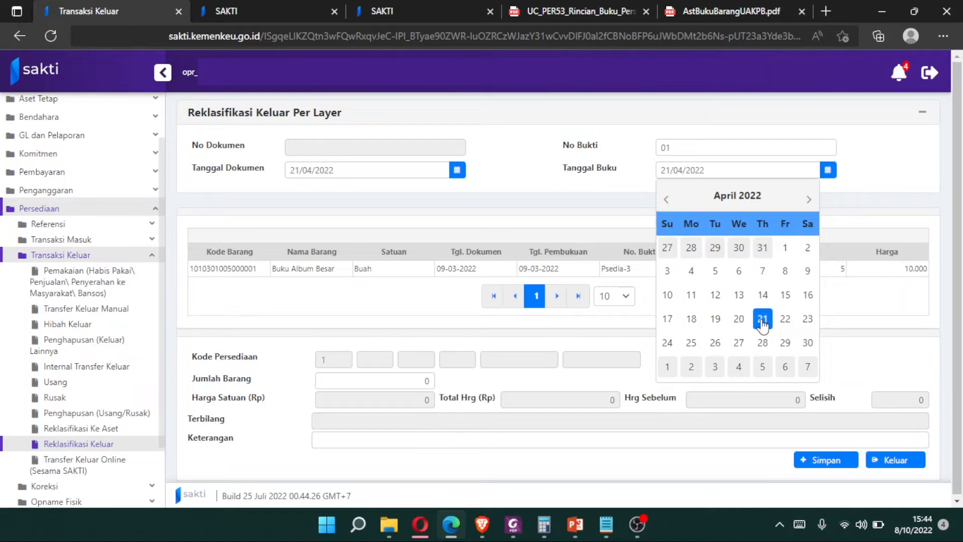
click(647, 273)
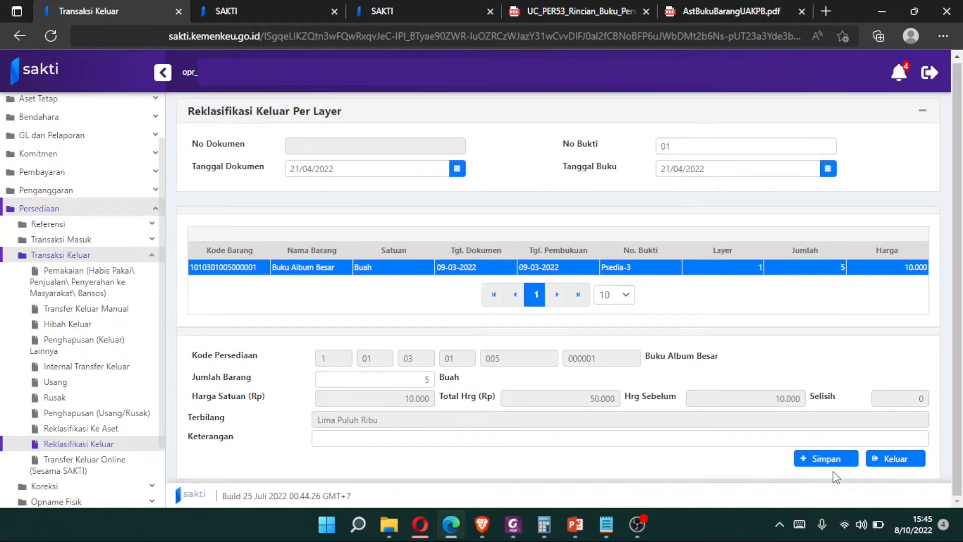
Enter the Keterangan "salah kode sub-sub kelompok saat BAST" and save the Per layer reclassification
click(614, 438)
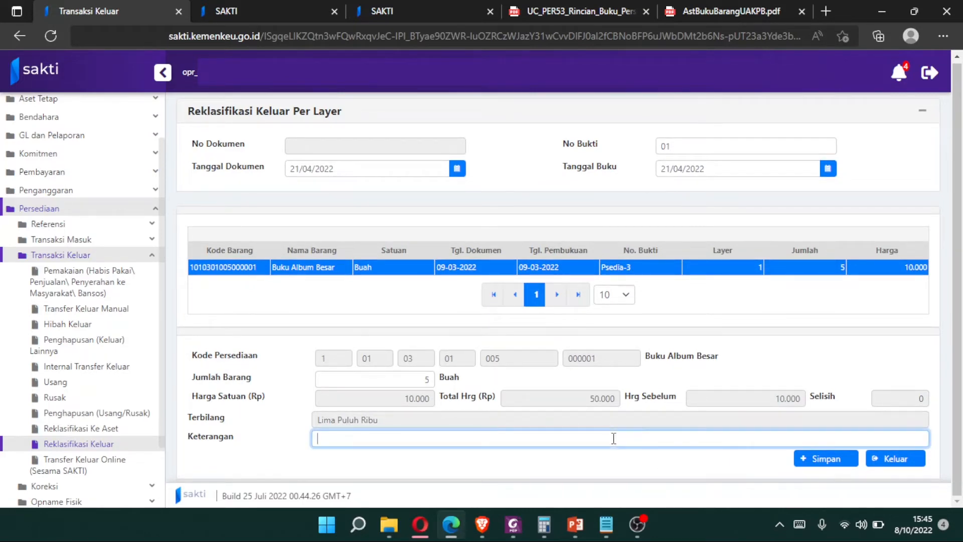
text(salah kode sub-sub kelompok s)
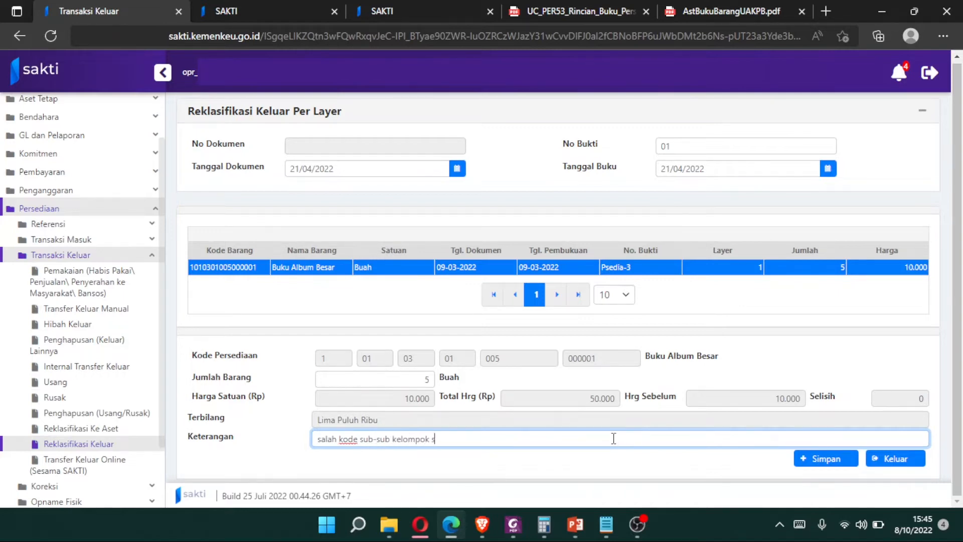
text(aat)
key(Caps_Lock)
text(BAST)
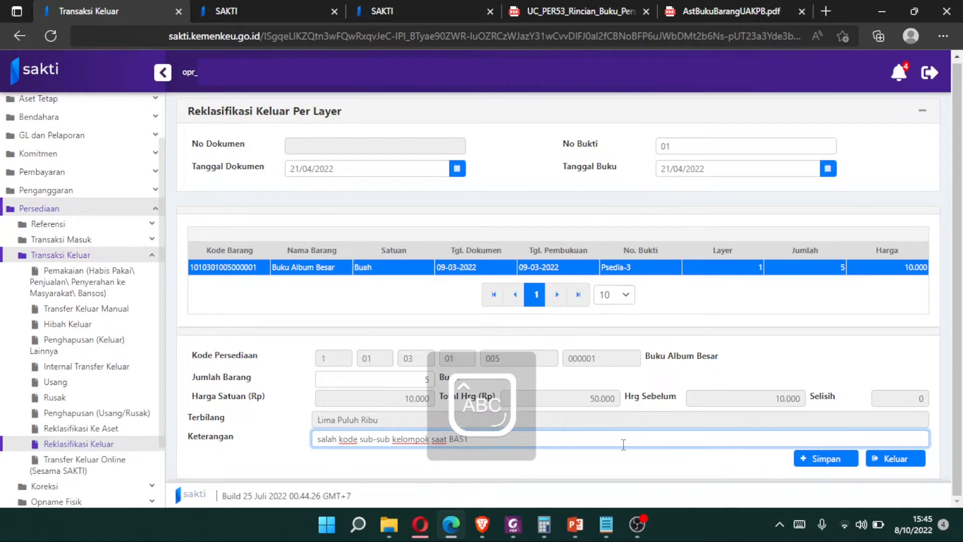
click(828, 459)
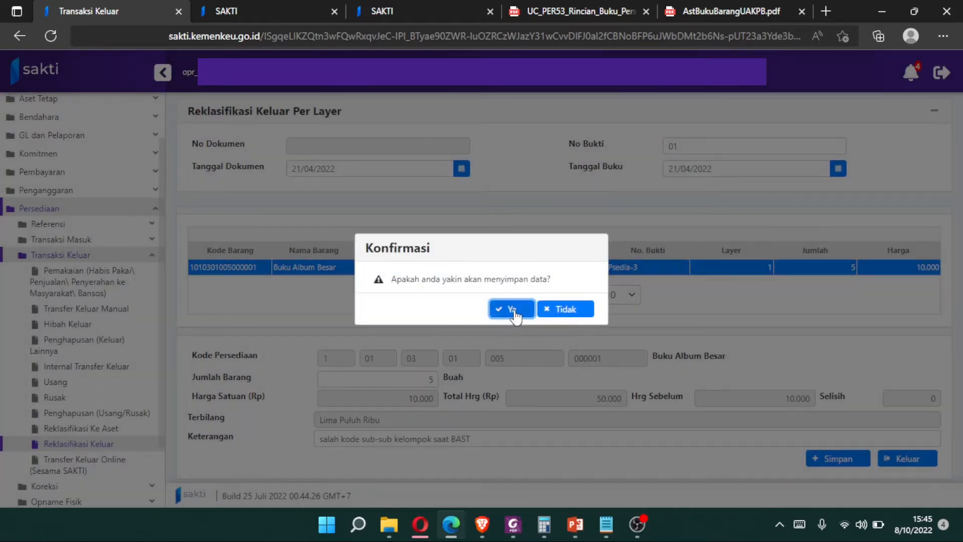
click(512, 310)
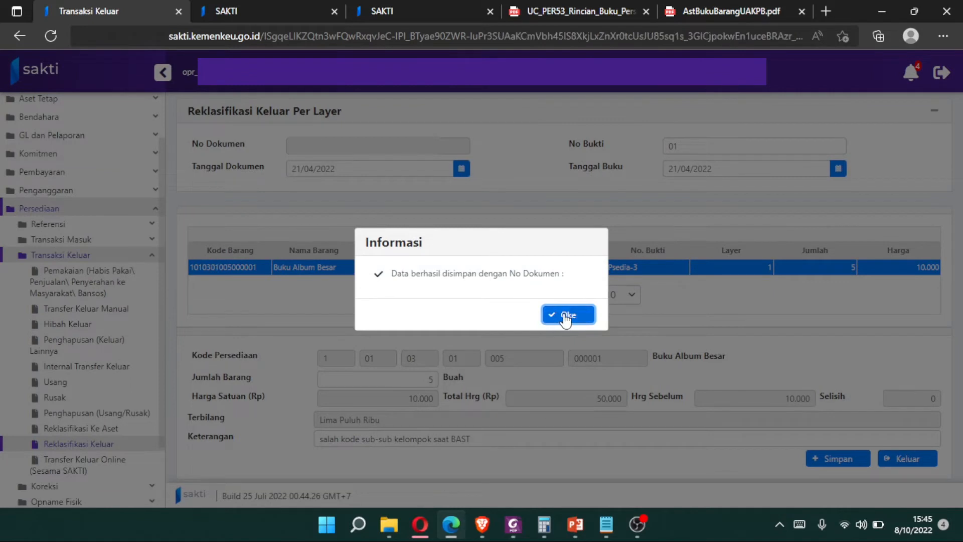
Close the save message and approve the Reklasifikasi Keluar transaction dated 21-04-2022 under Persetujuan Transaksi in the approver session
click(566, 317)
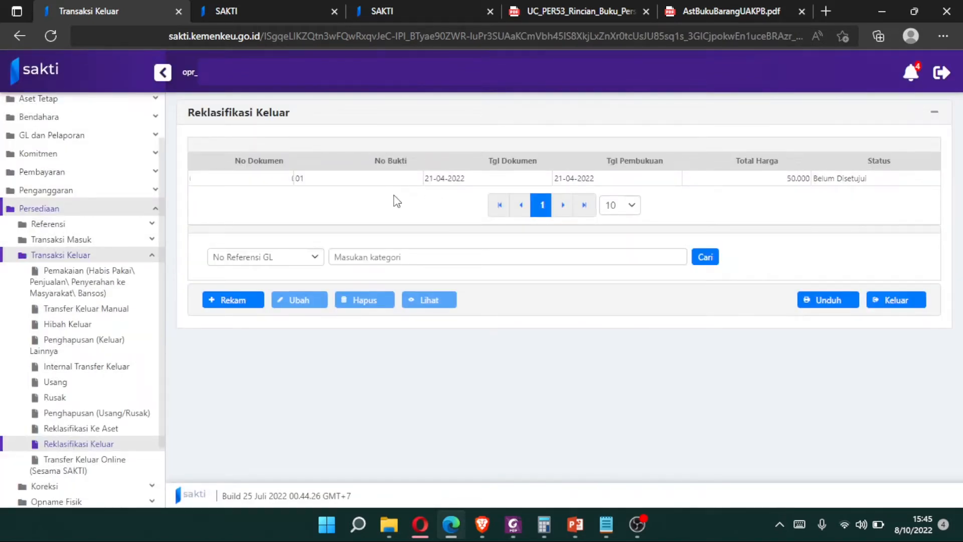
click(393, 6)
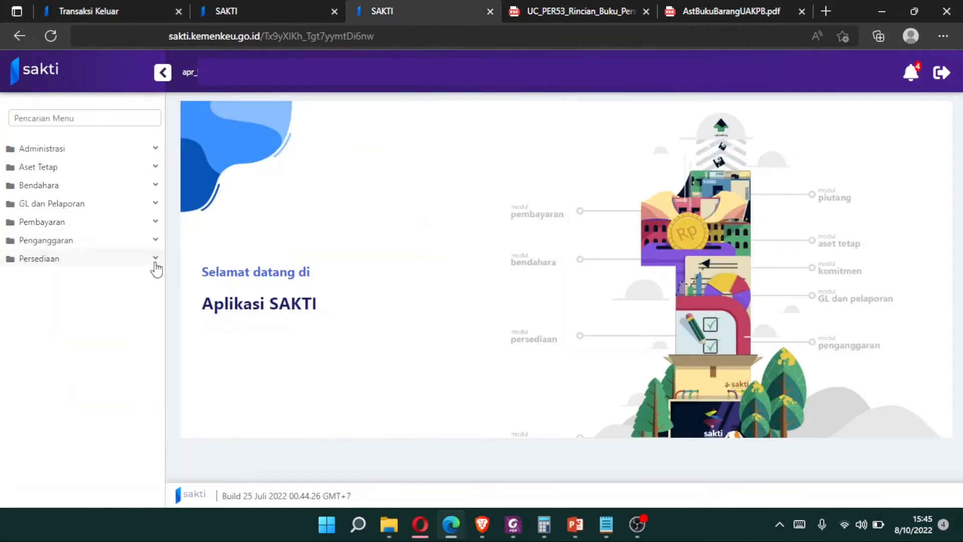
click(152, 262)
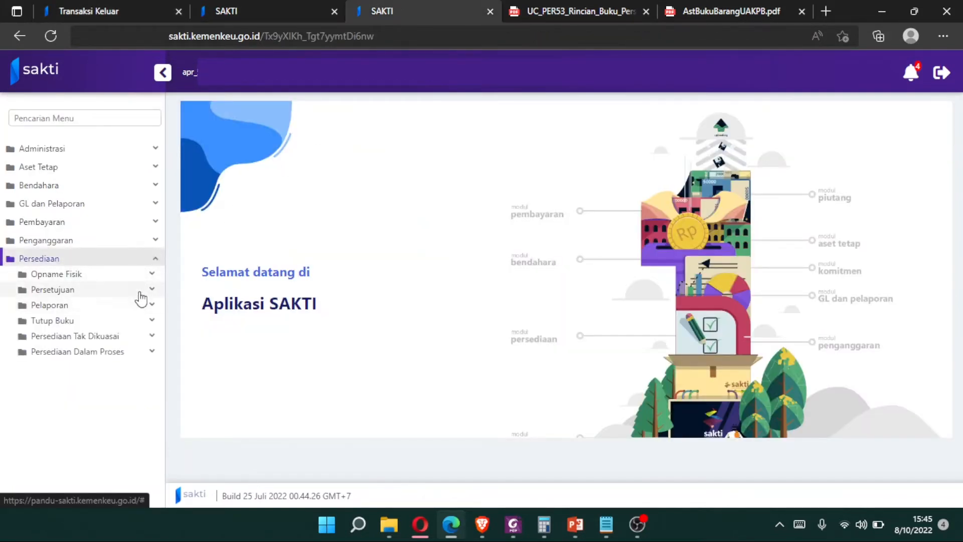
click(139, 292)
click(134, 306)
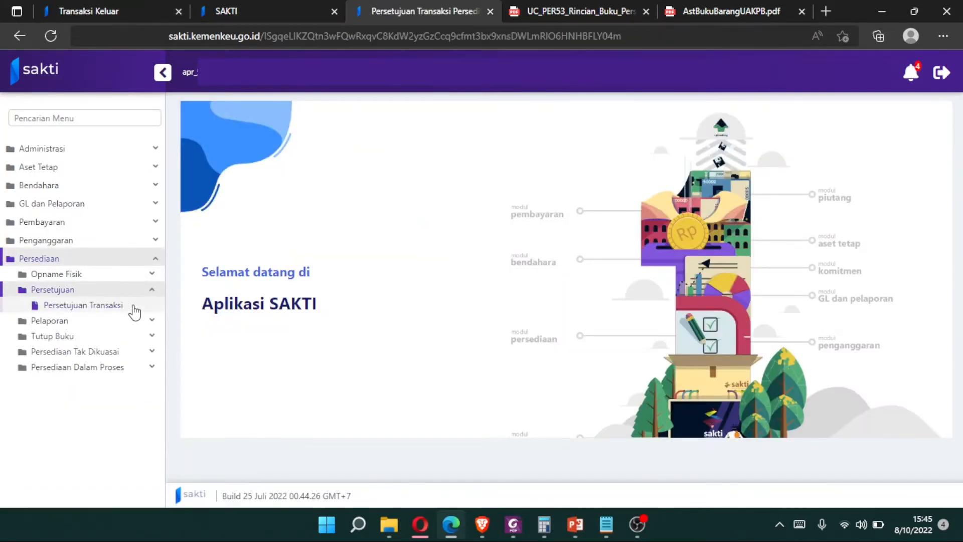
click(210, 171)
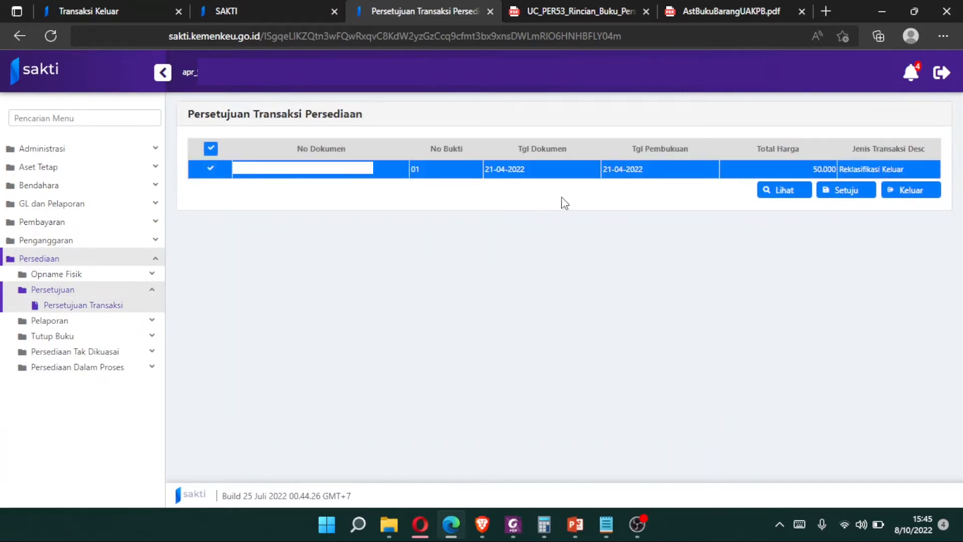
click(830, 199)
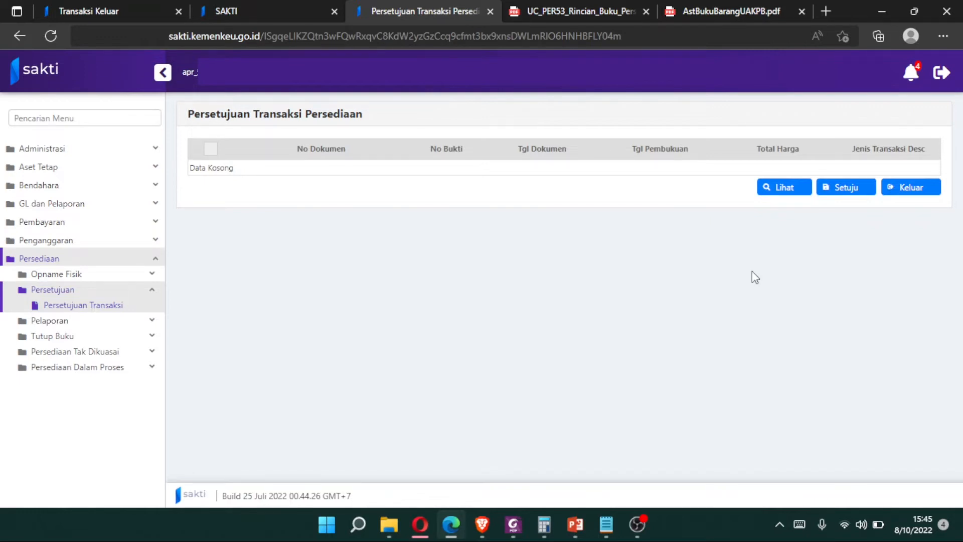
In the operator session, start a new Reklasifikasi Masuk based on the outgoing reclassification with No Bukti 01 dated 21-04-2022
click(74, 7)
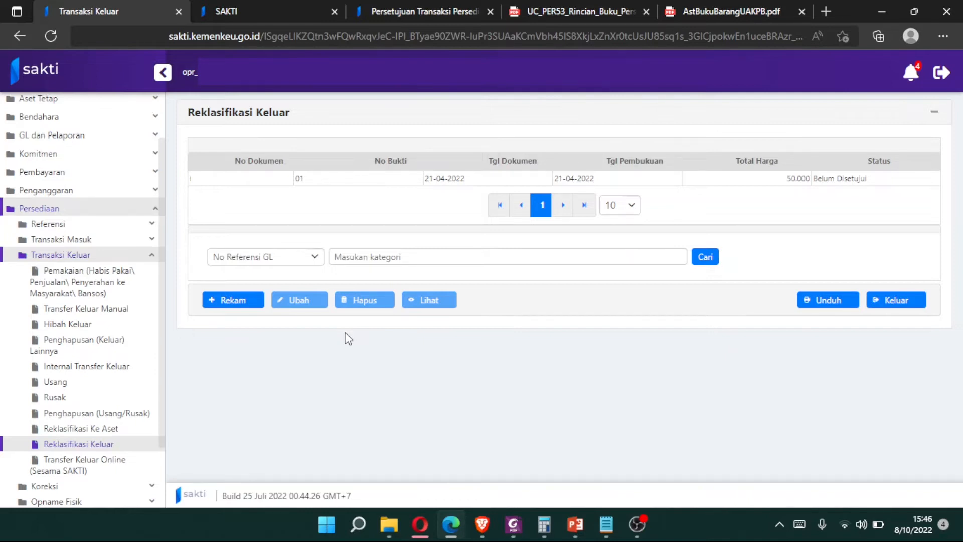
click(90, 244)
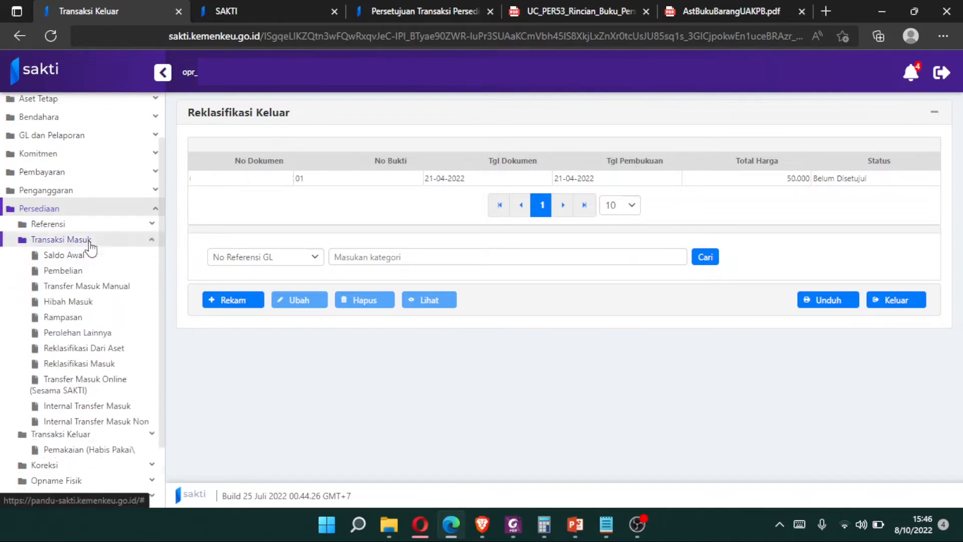
click(106, 364)
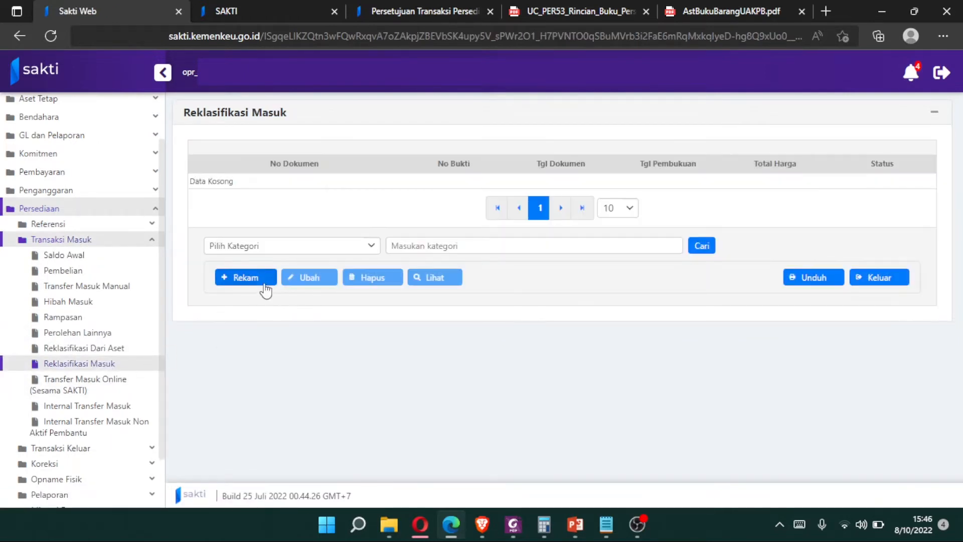
click(266, 287)
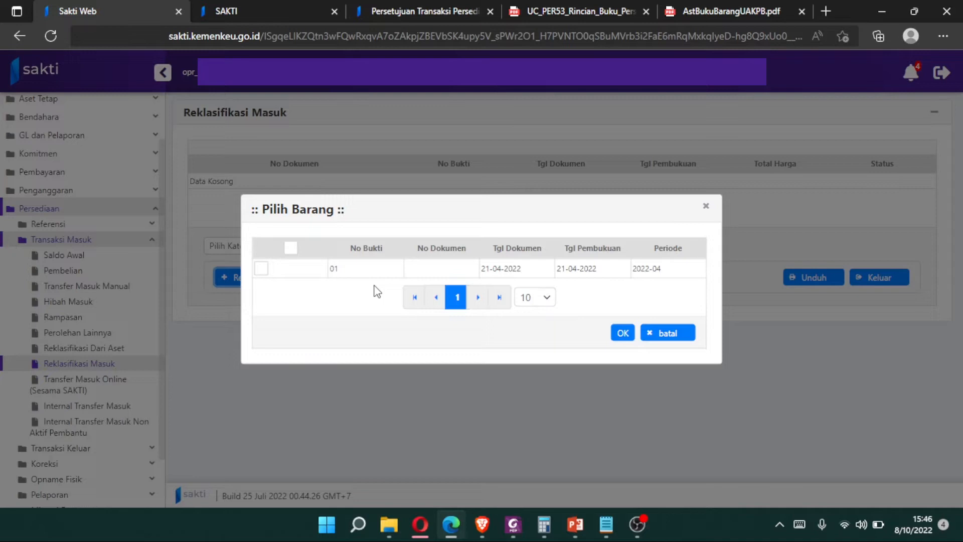
click(261, 270)
click(623, 333)
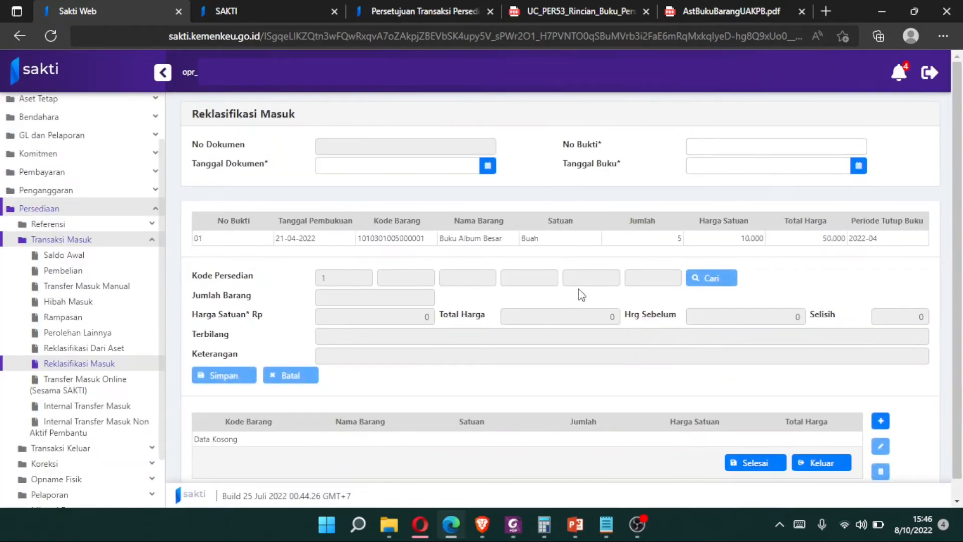
Select the Buku Album Besar source row, enter No Bukti 01, and set Tanggal Dokumen and Tanggal Buku to 21/04/2022
click(490, 246)
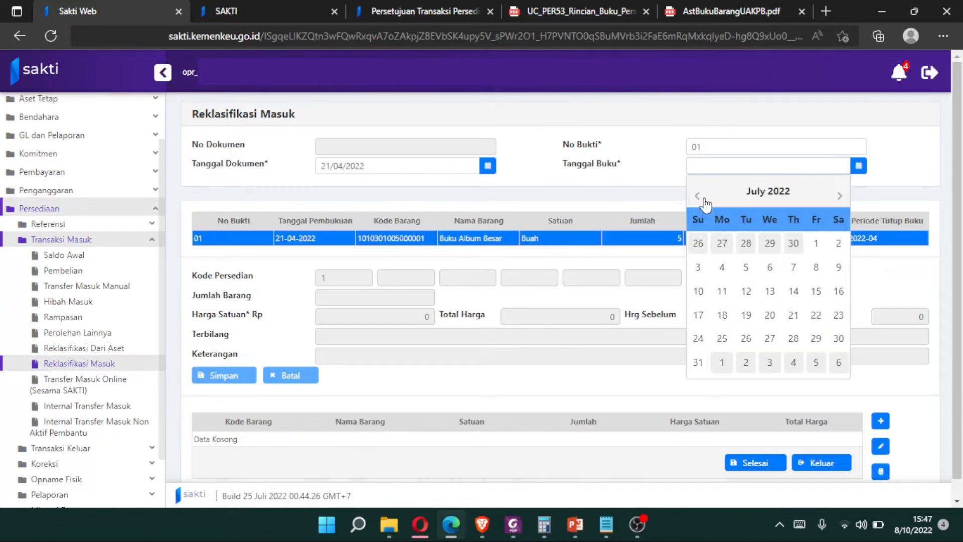
click(697, 195)
click(698, 196)
click(698, 196)
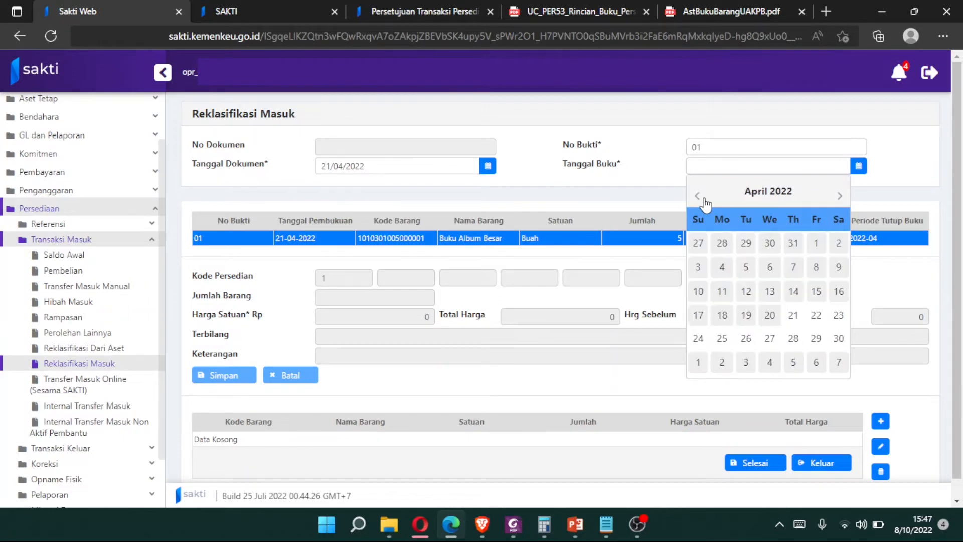
click(793, 315)
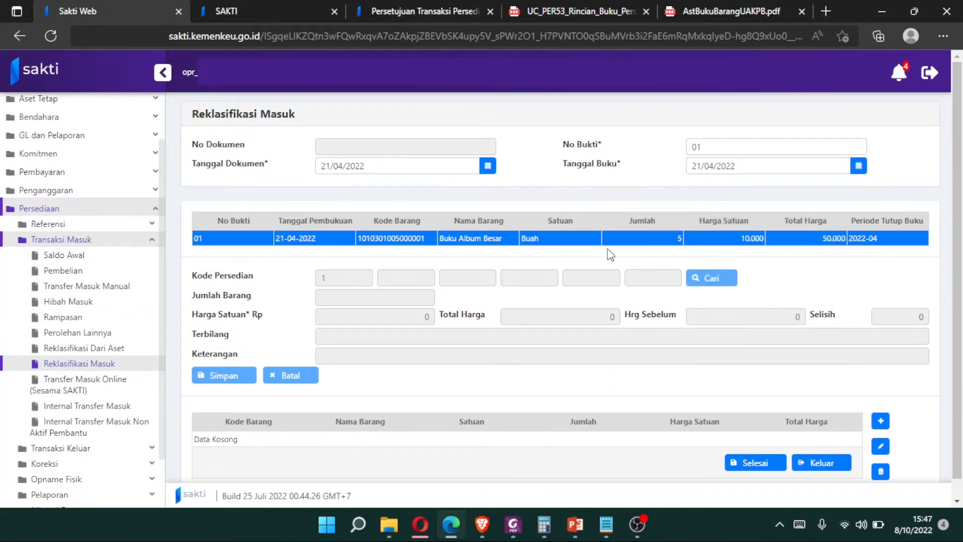
double_click(554, 240)
Add a destination item line, search the inventory items for "BUKU" and choose Buku Pelajaran
scroll(862, 412, down, 1)
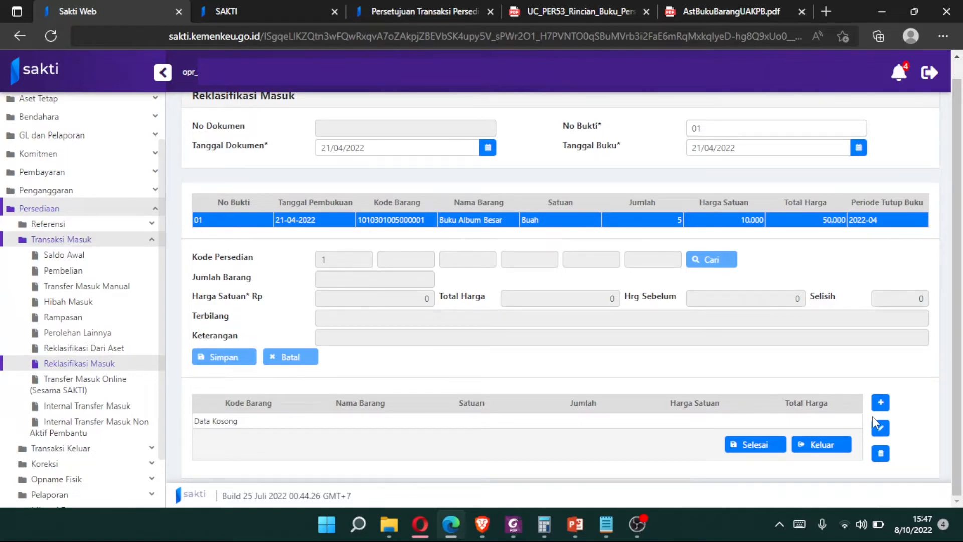
click(880, 402)
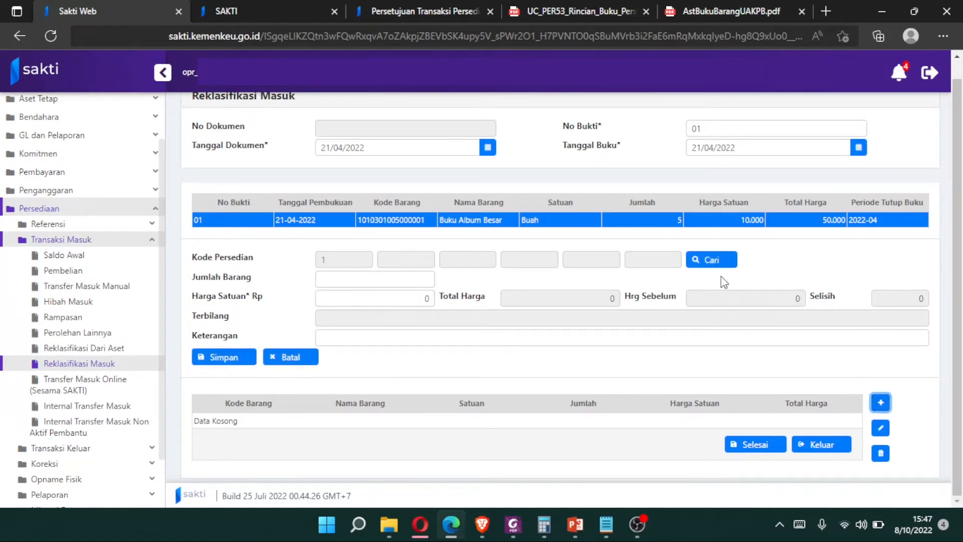
click(722, 261)
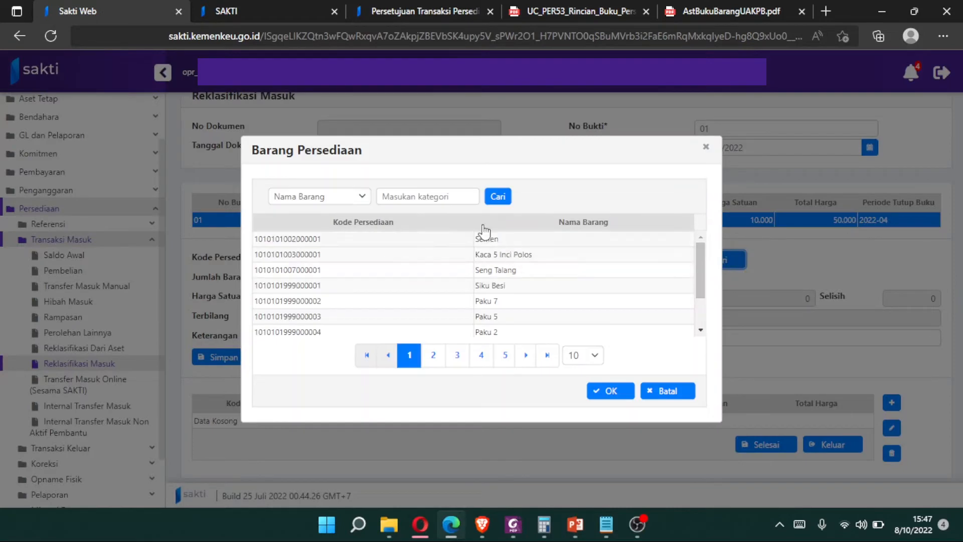
click(449, 202)
text(BU)
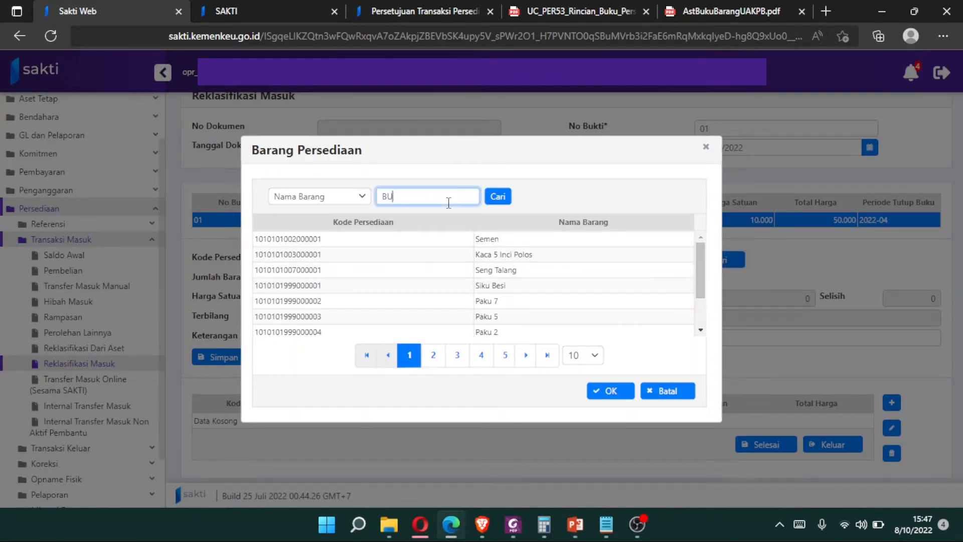
text(KU)
key(Return)
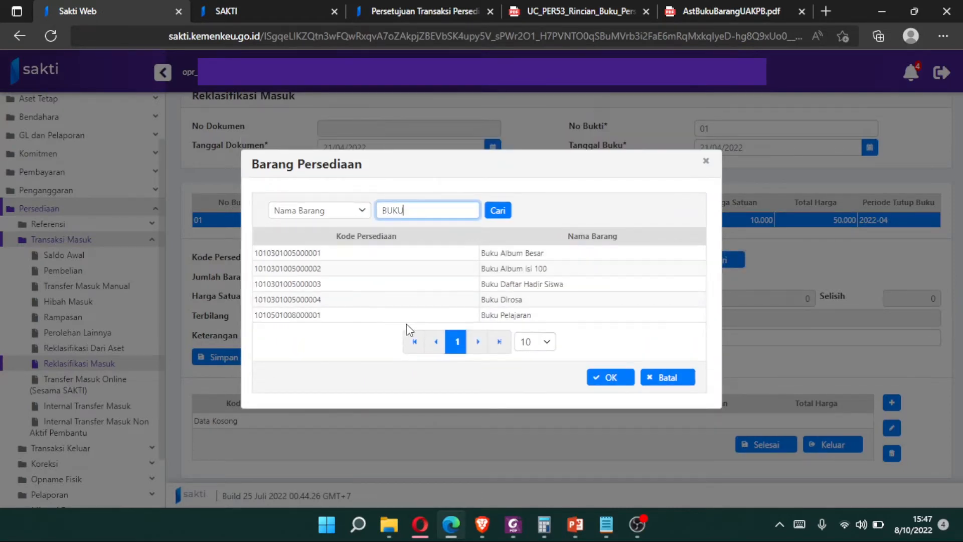
click(440, 316)
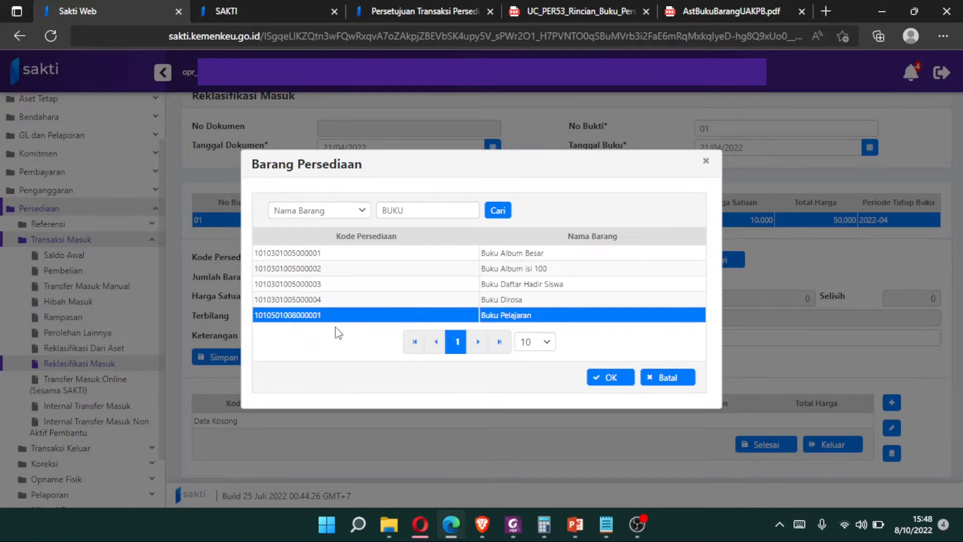
click(612, 381)
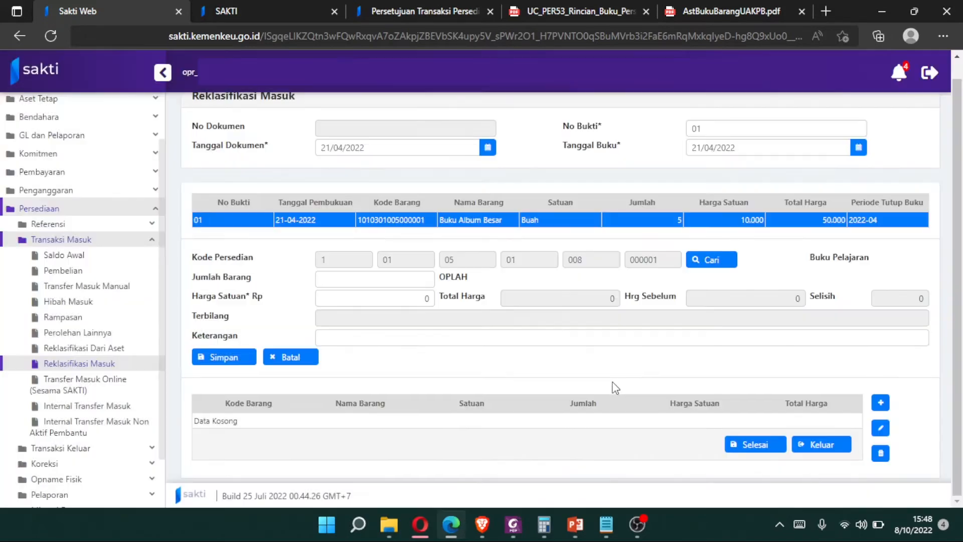
Set the Jumlah Barang of Buku Pelajaran to 5 and its Harga Satuan to 10.000, saving the item line
click(397, 279)
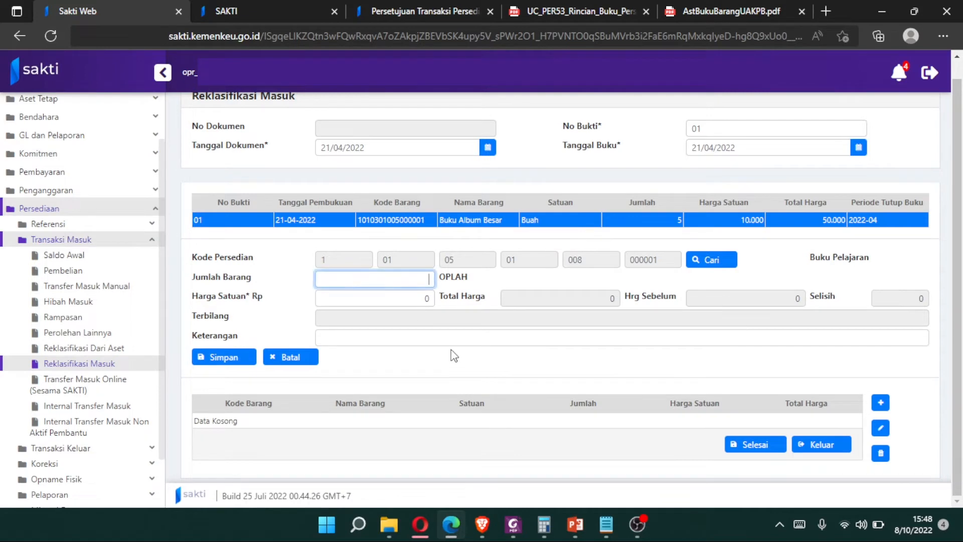
text(5)
key(Tab)
text(10000)
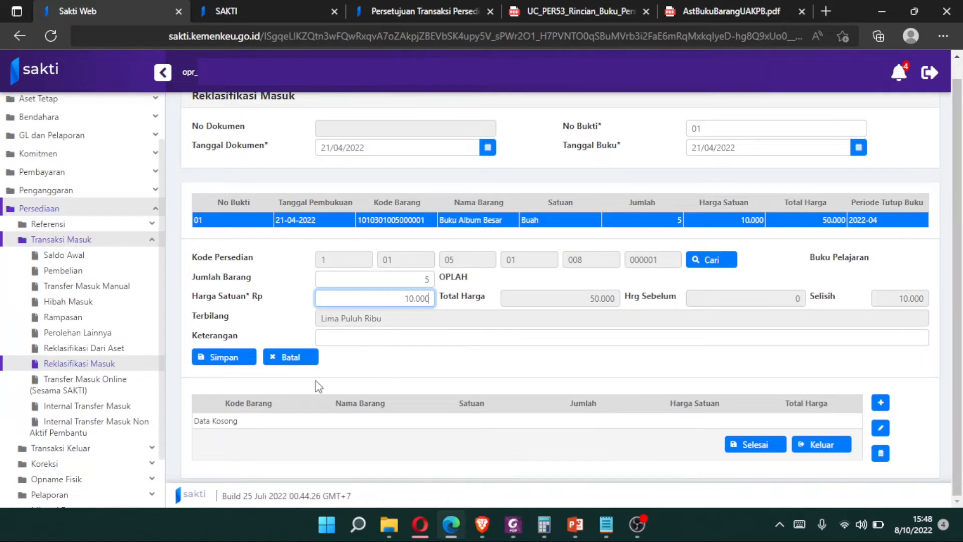
click(239, 358)
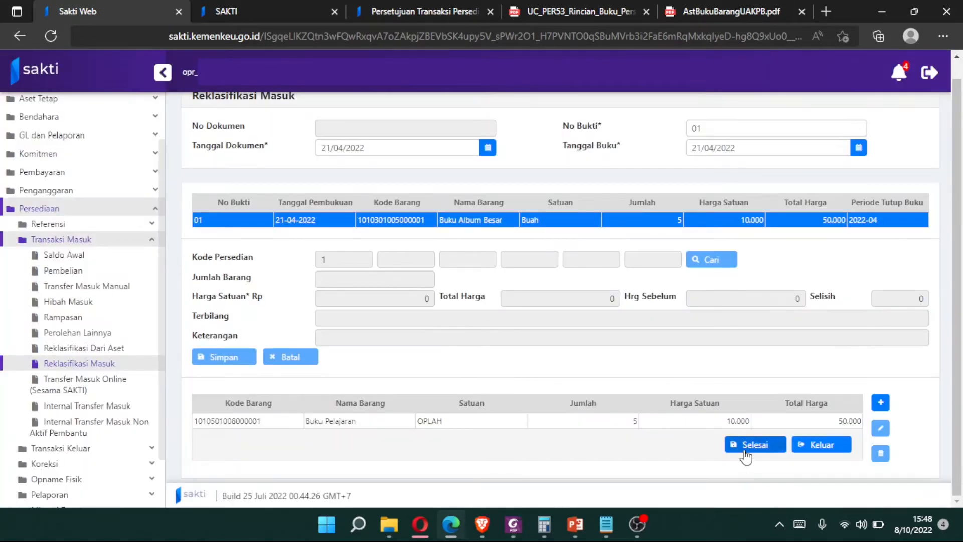
Finish and save the Reklasifikasi Masuk transaction, confirming the save, and exit to the transaction list
click(745, 447)
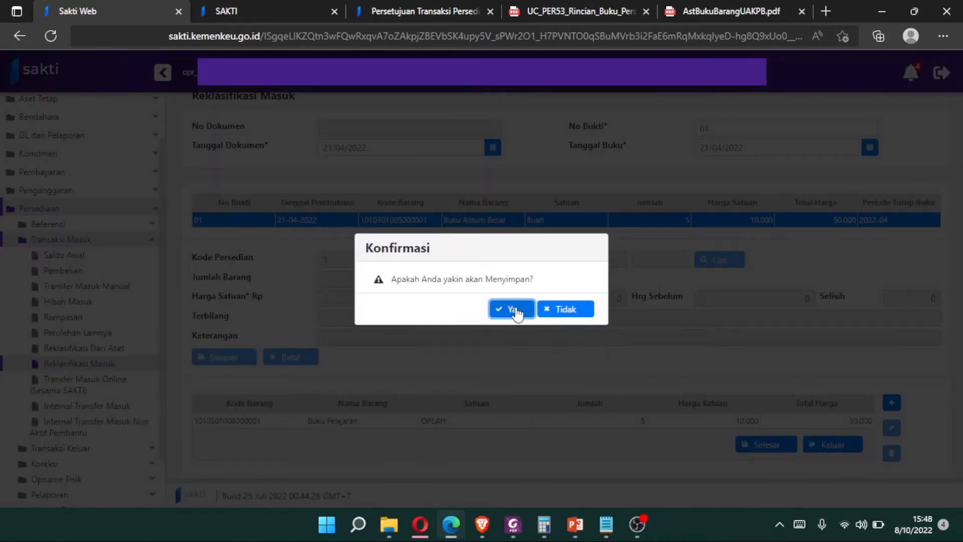
click(515, 308)
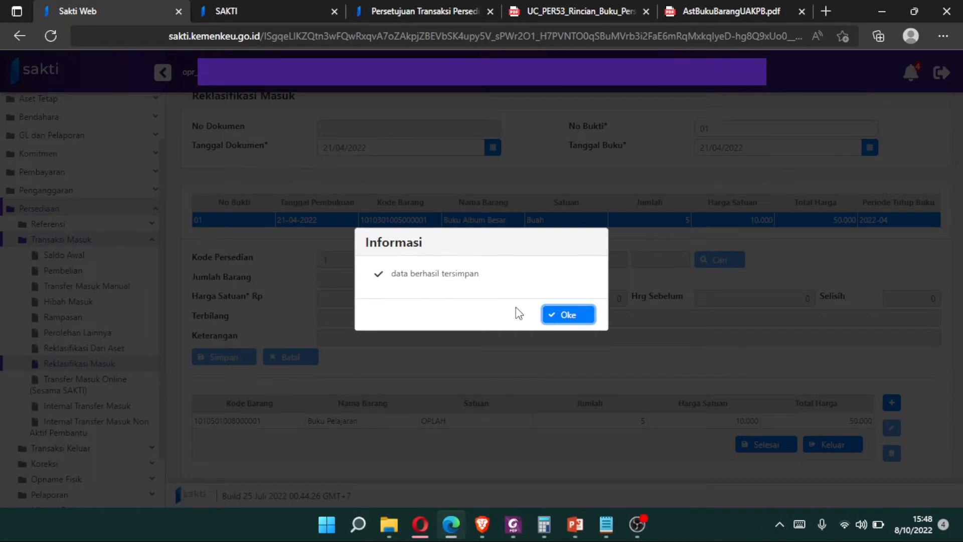
click(551, 316)
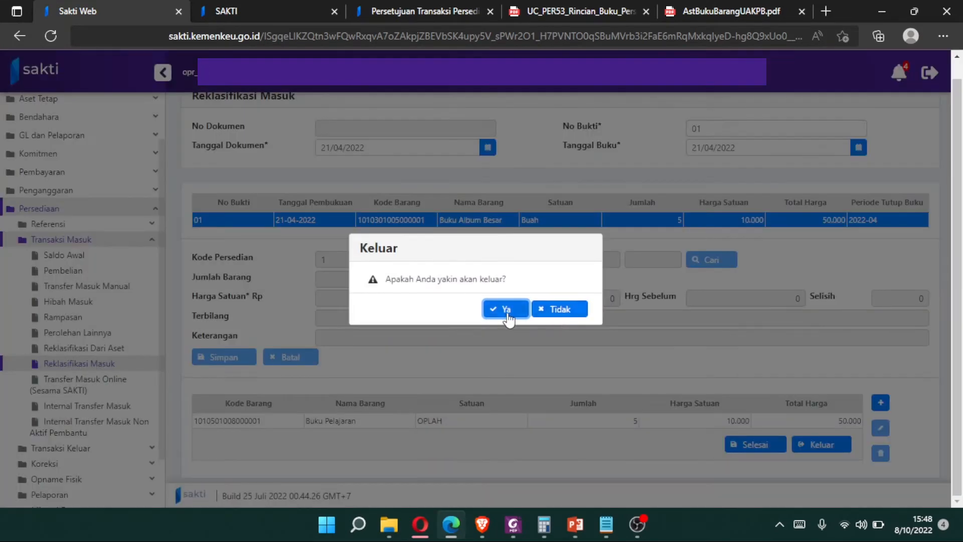
click(506, 309)
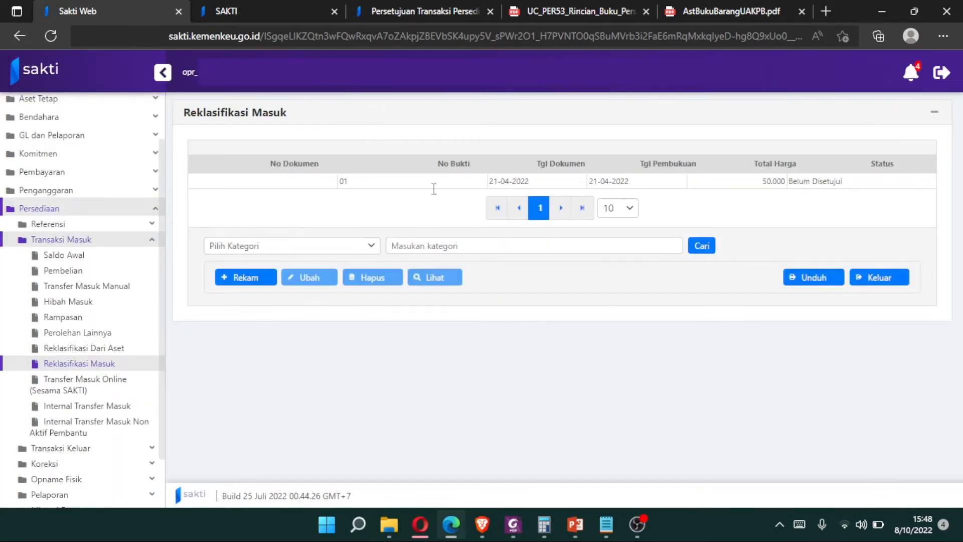
Approve the Reklasifikasi Masuk transaction dated 21-04-2022 under Persetujuan Transaksi in the approver session
click(426, 11)
click(104, 275)
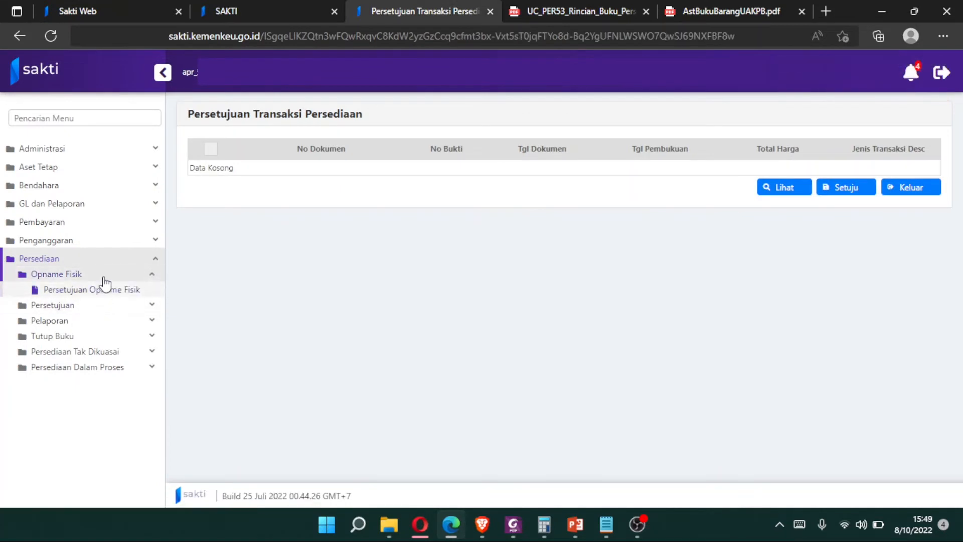
click(104, 279)
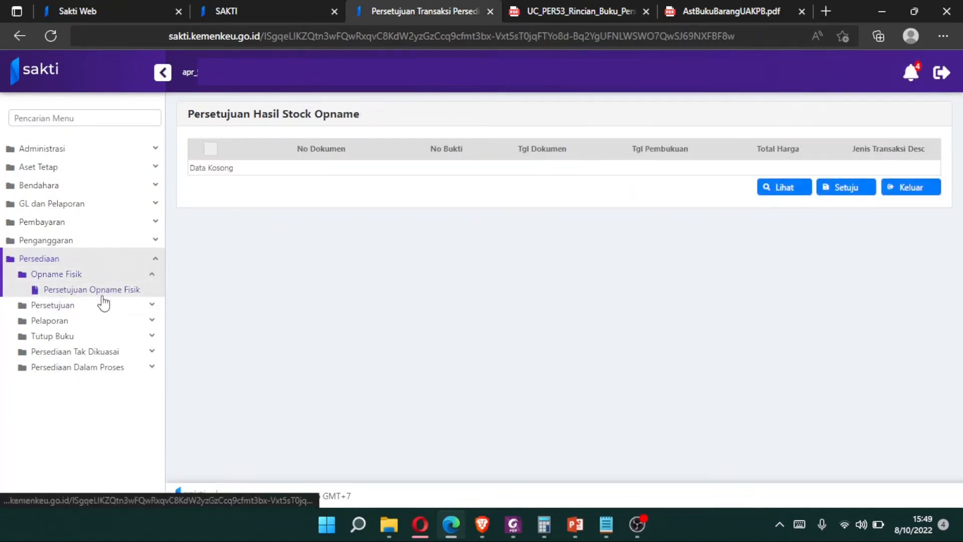
click(102, 306)
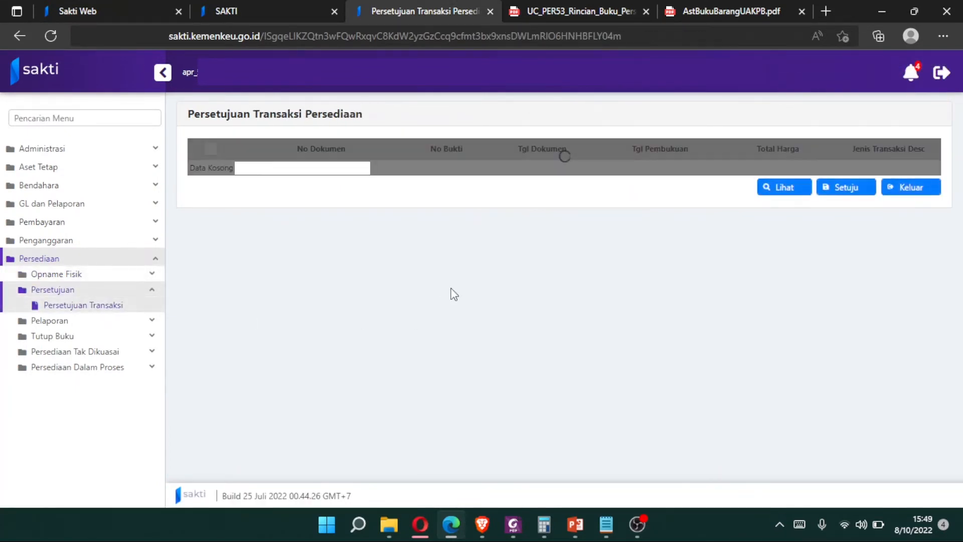
click(210, 170)
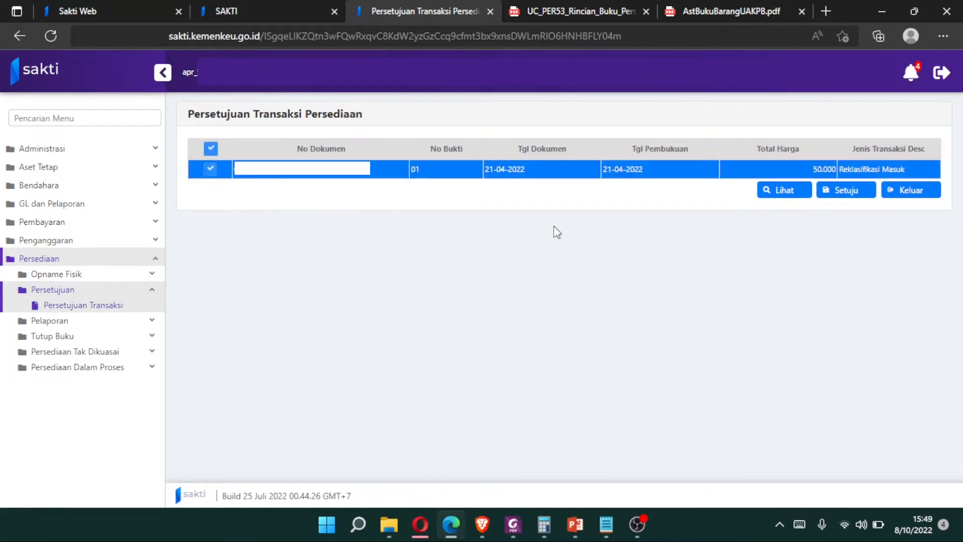
click(843, 190)
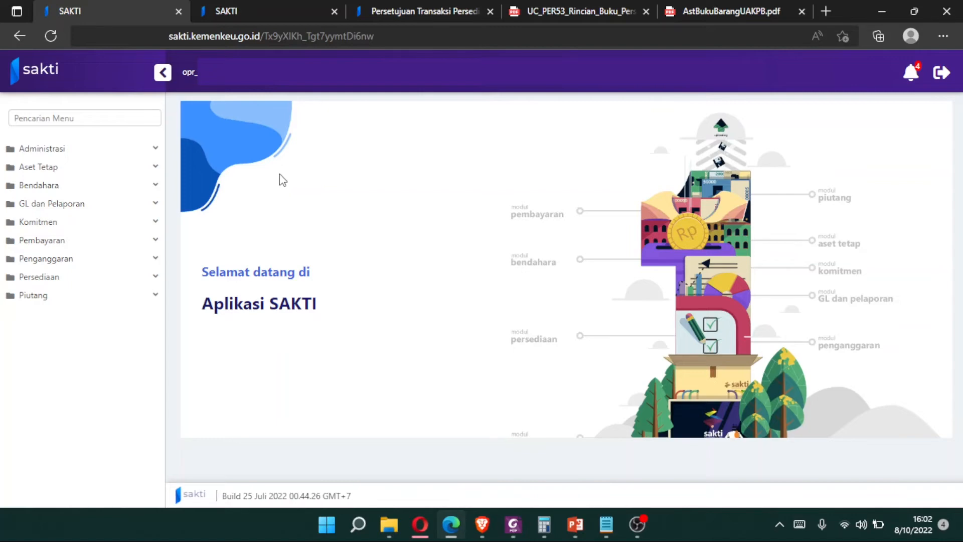
Open Koreksi Jumlah under Persediaan's Koreksi functions and start a new correction record
click(131, 278)
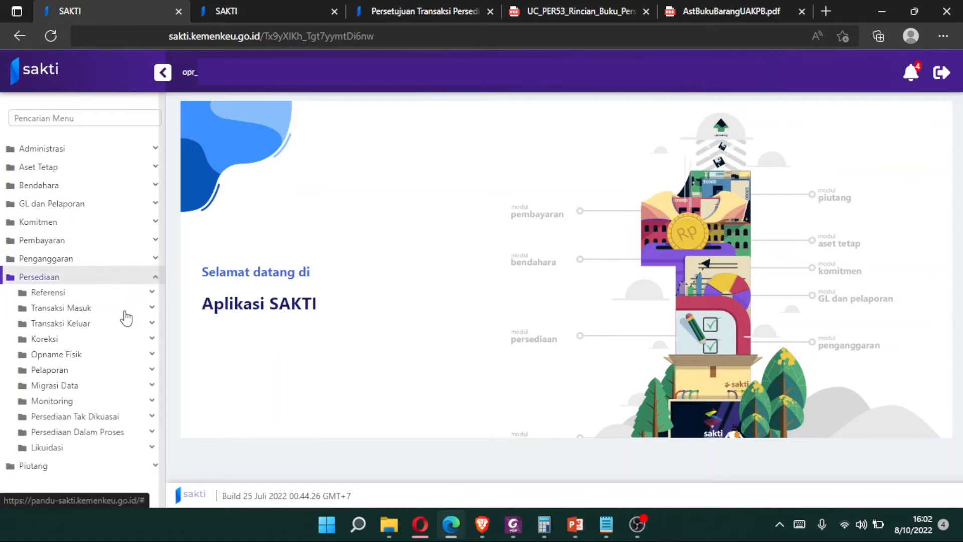
click(116, 346)
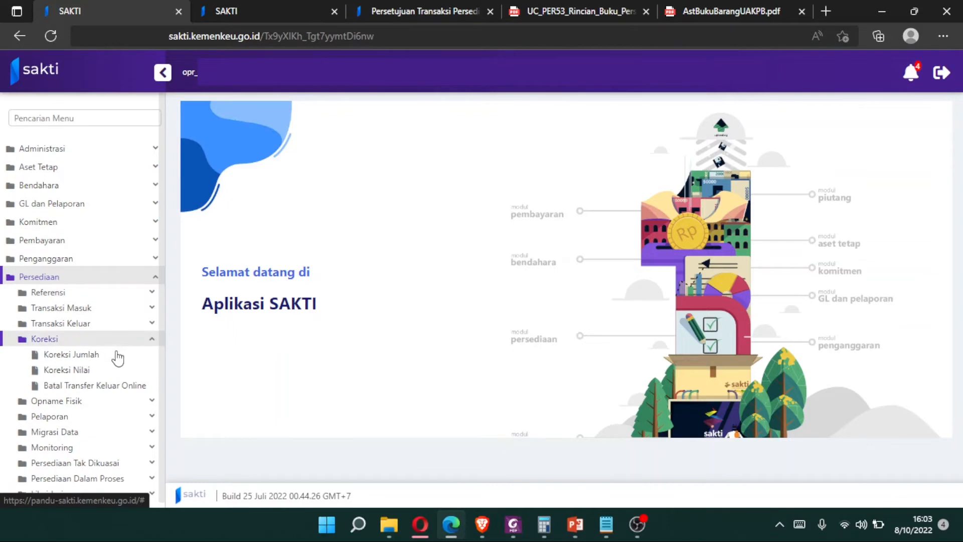
click(117, 357)
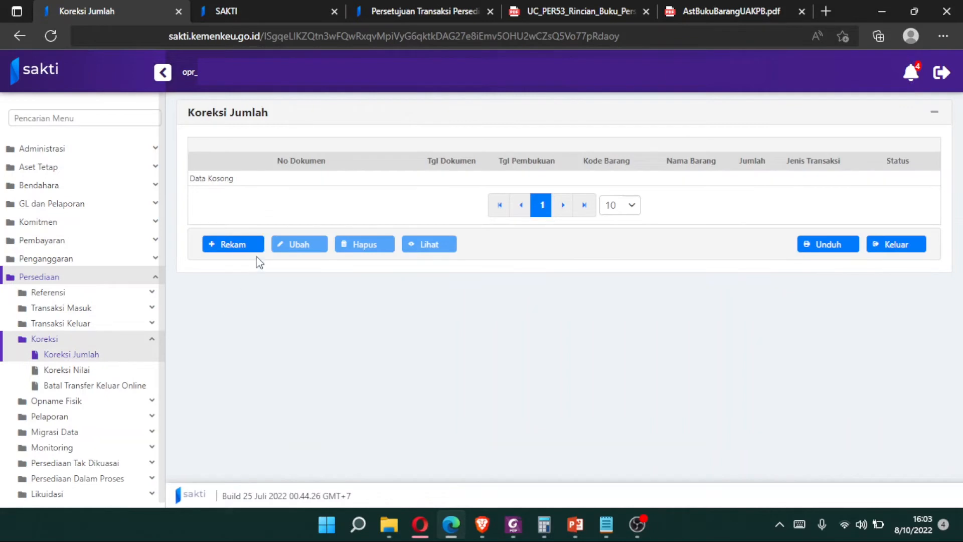
click(251, 246)
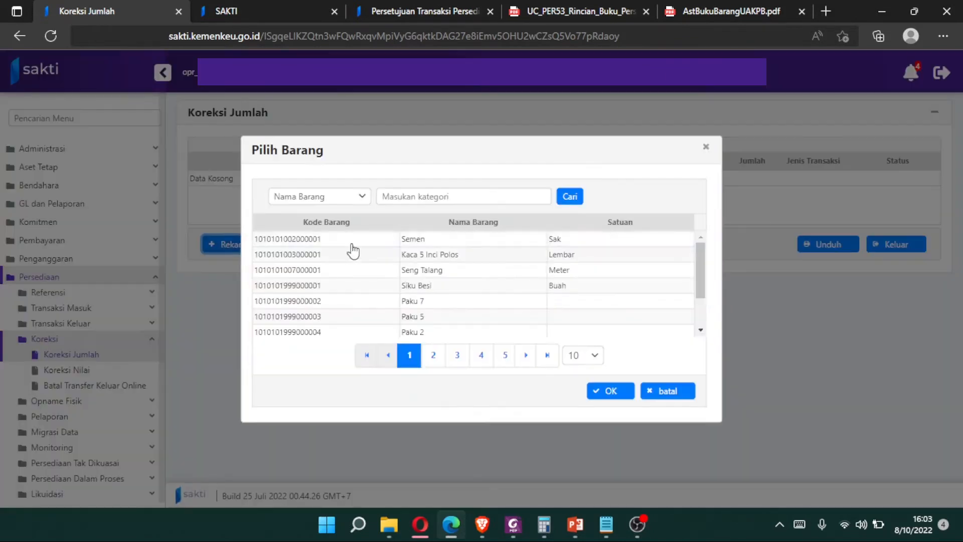
Search the item names for "tinta" and choose the item Tinta with unit botol for the quantity correction
click(436, 196)
text(tinta)
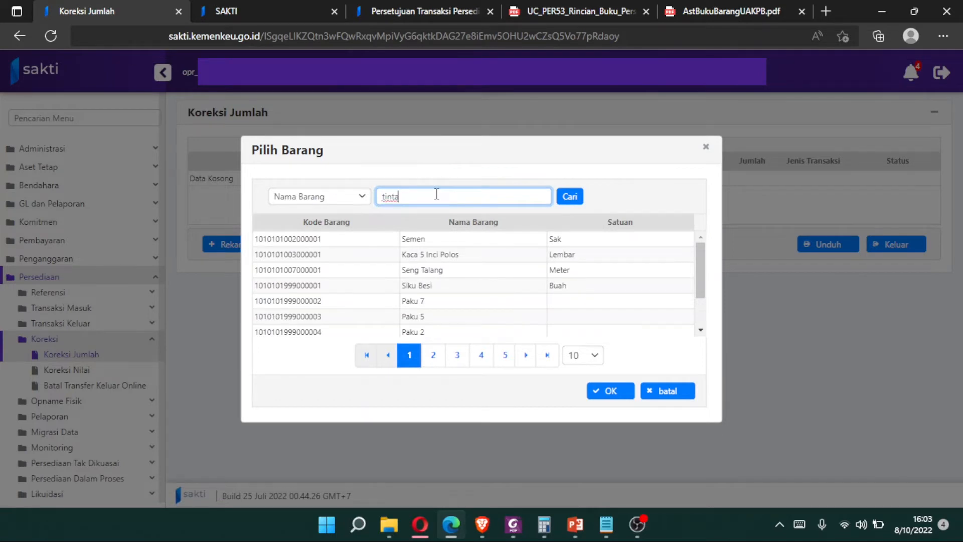
key(Return)
click(438, 317)
click(611, 394)
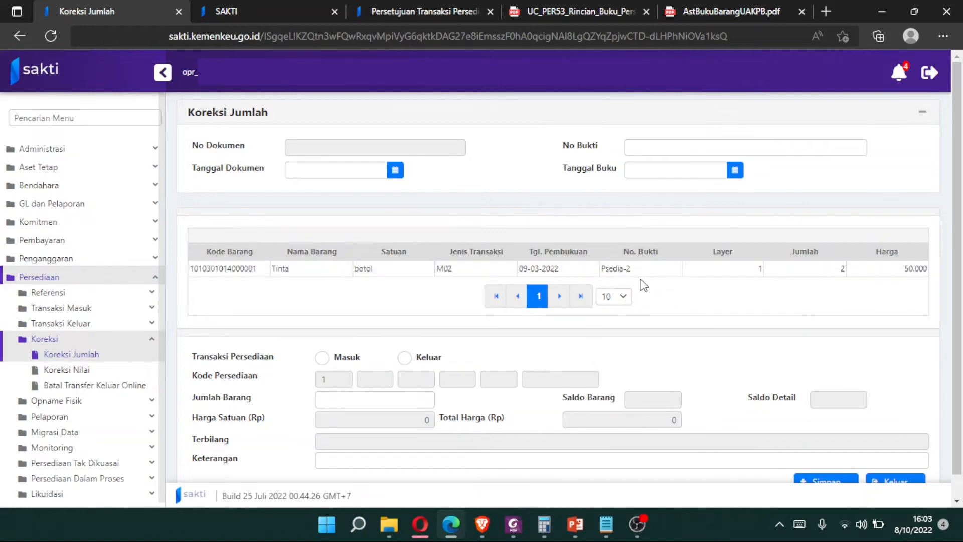
Enter No Bukti KJ-01 with both document and booking dates 21/04/2022, and select the Tinta entry of 09-03-2022
click(658, 149)
key(Caps_Lock)
text(KJ-01)
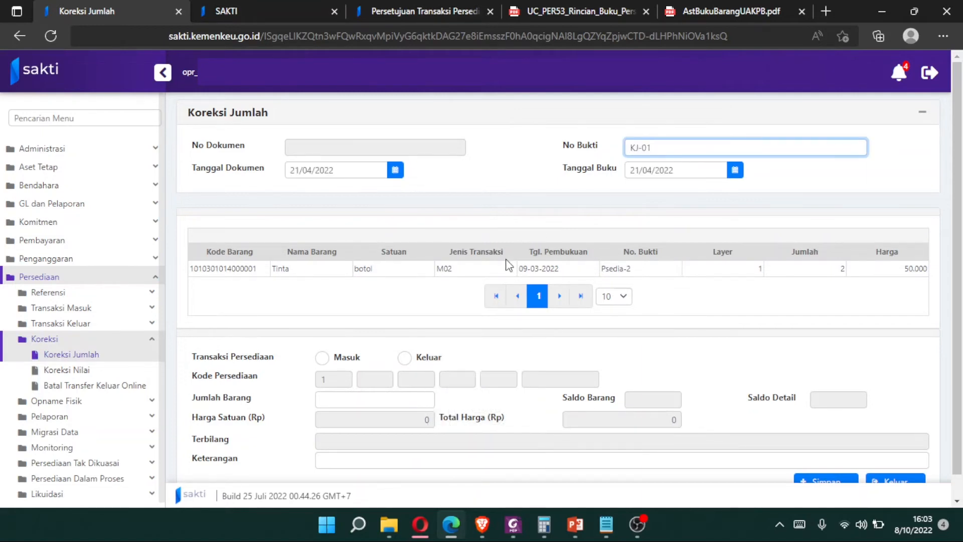
click(504, 274)
click(505, 274)
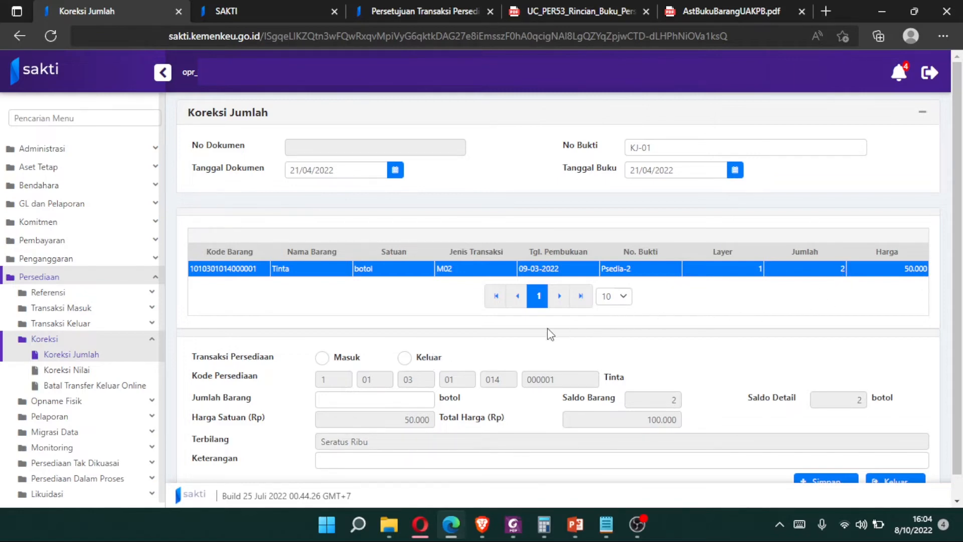
Set the Transaksi Persediaan to Masuk and the Jumlah Barang of Tinta to 2
click(323, 359)
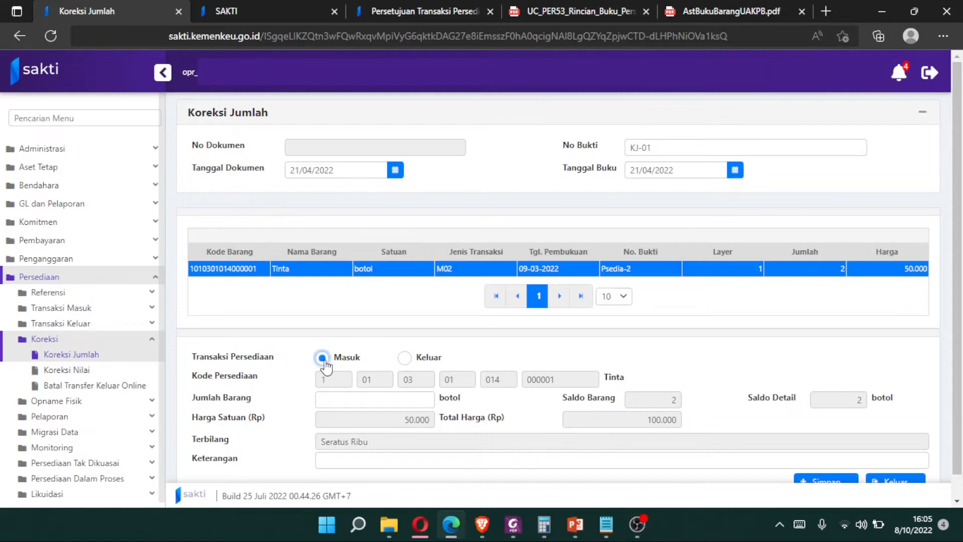
click(389, 401)
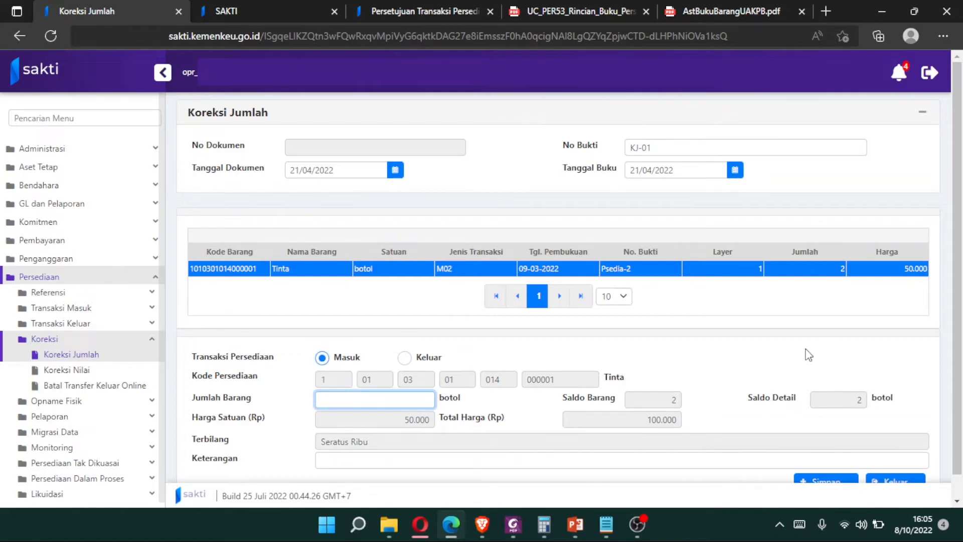
text(2)
key(Tab)
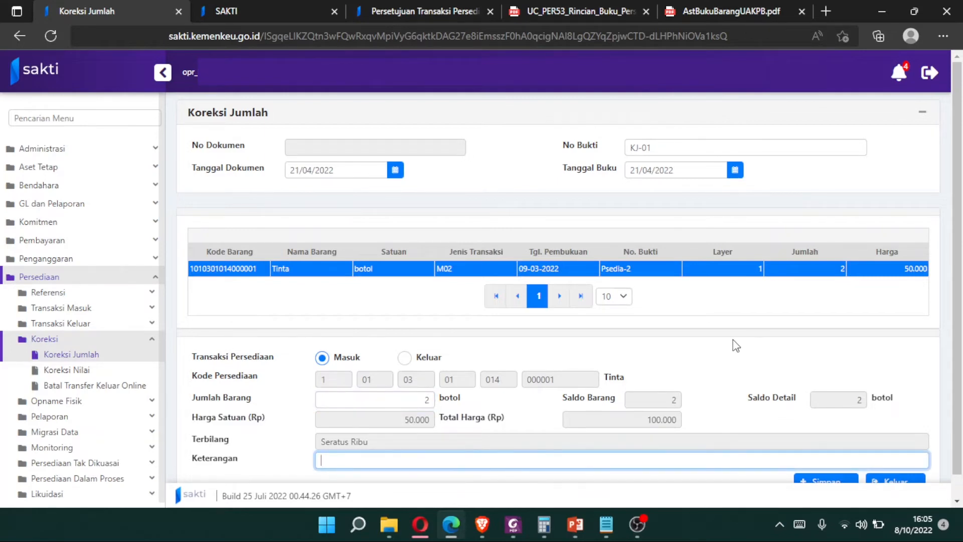
Save the Koreksi Jumlah record for Tinta, confirming the save and acknowledging the information message
scroll(727, 345, down, 1)
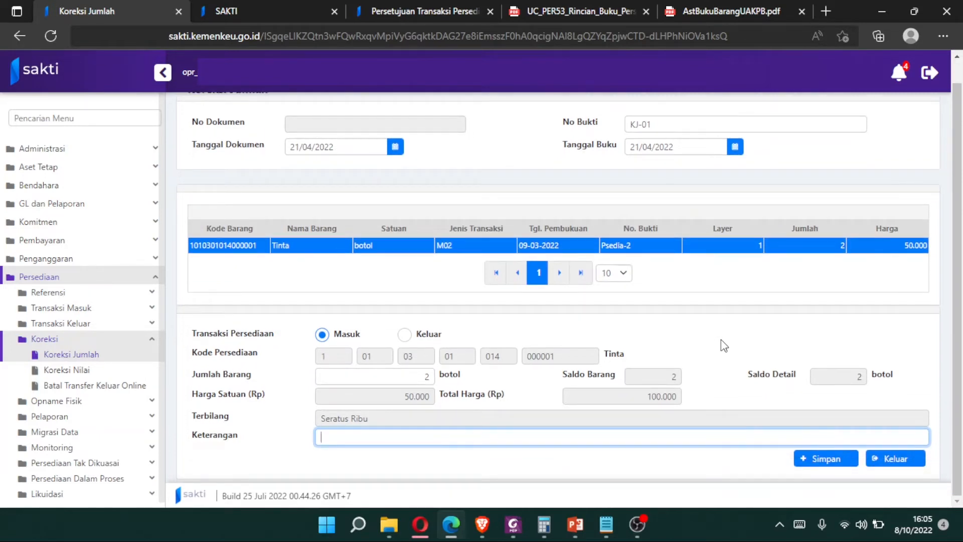
click(822, 463)
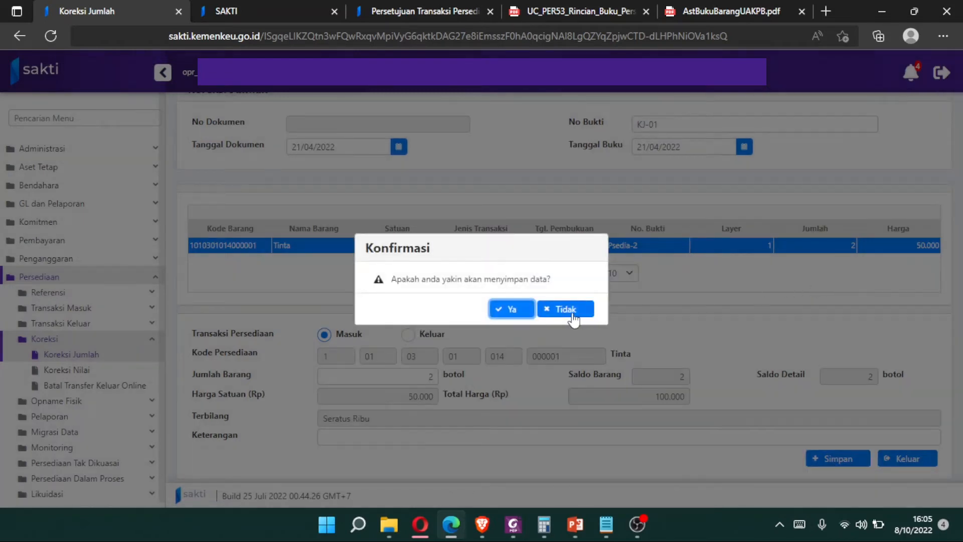
click(511, 310)
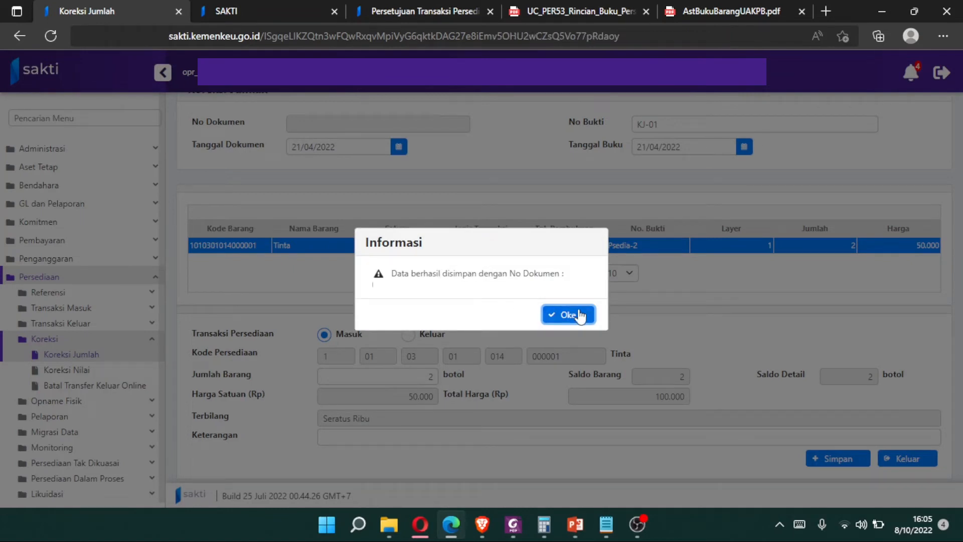
click(579, 315)
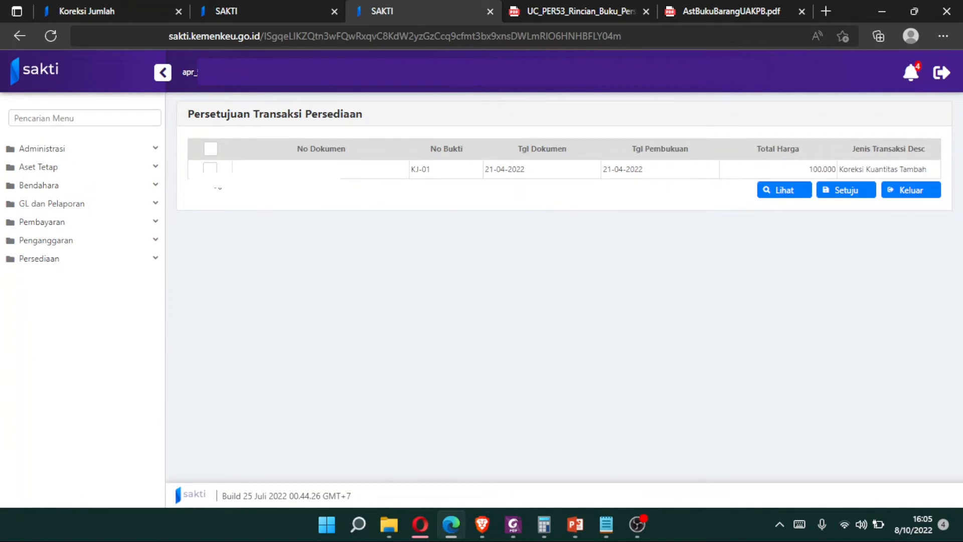
Approve the Koreksi Kuantitas Tambah transaction KJ-01 in the approver session and return to the operator session
click(211, 169)
click(841, 195)
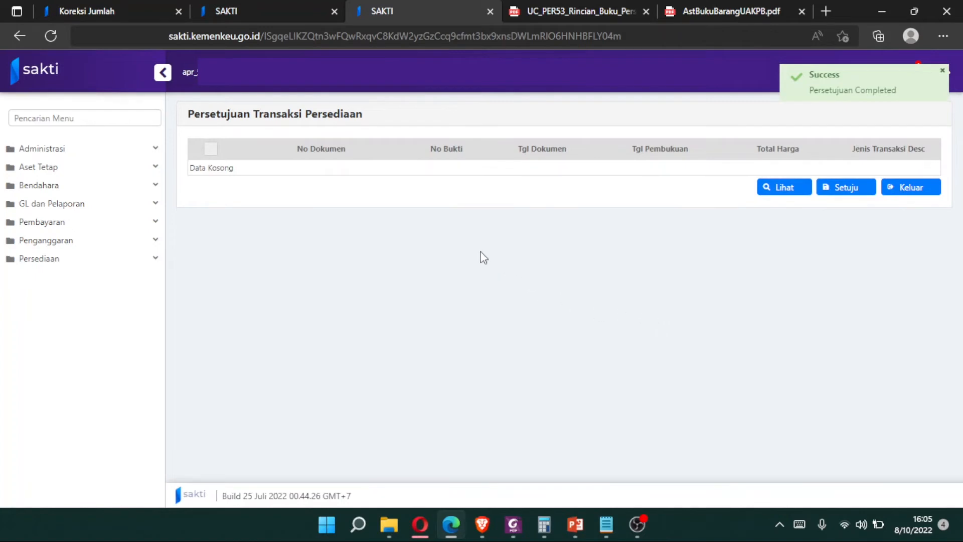
click(62, 7)
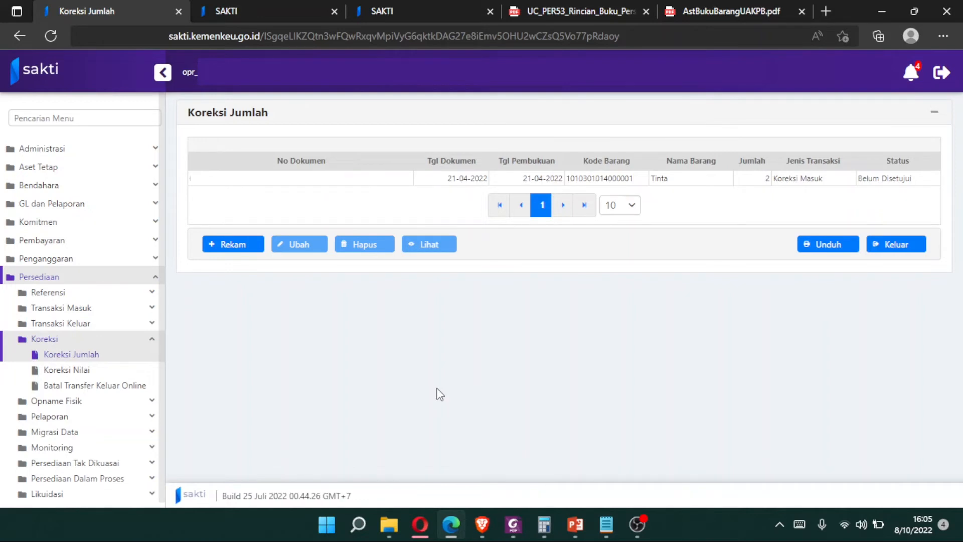
Start a new Koreksi Nilai record, search the item names for "TINTA" and choose Tinta with unit botol
click(127, 373)
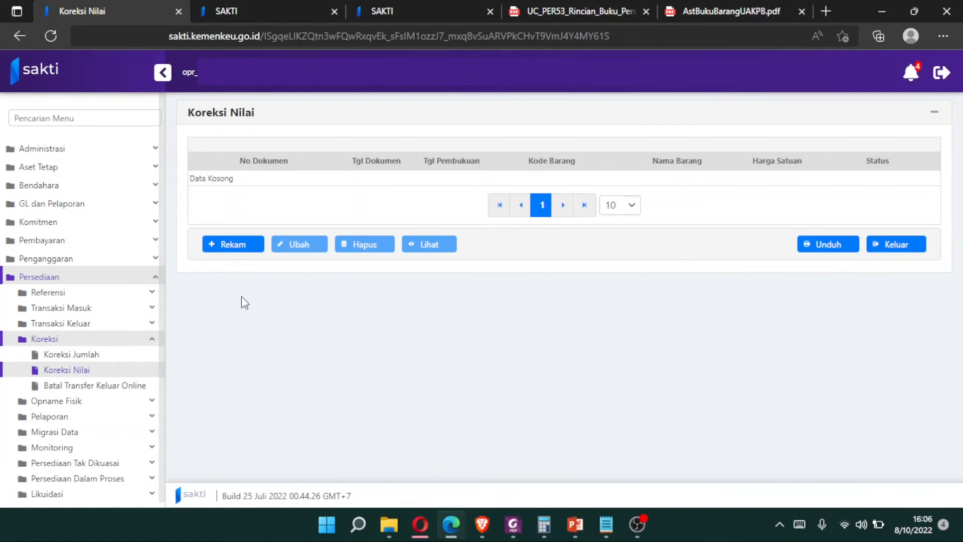
click(234, 245)
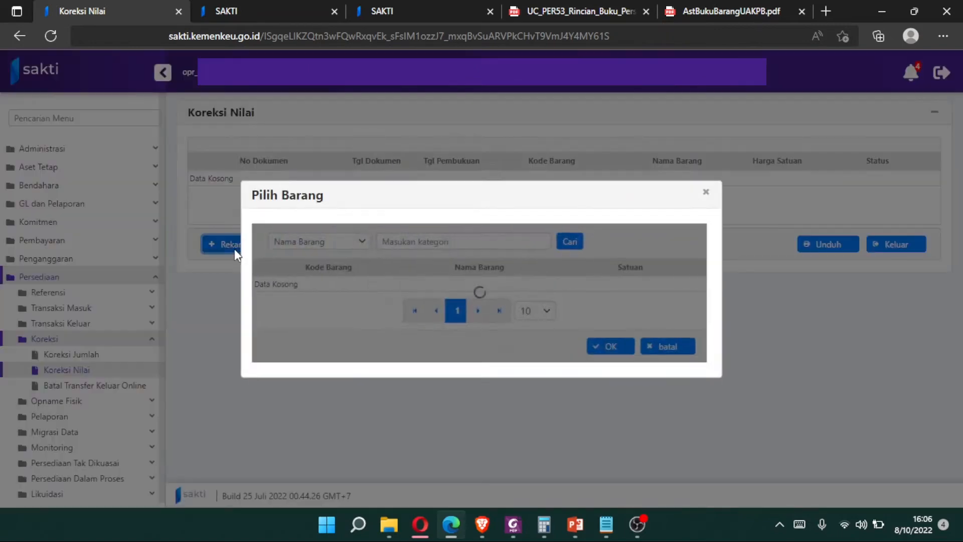
click(445, 193)
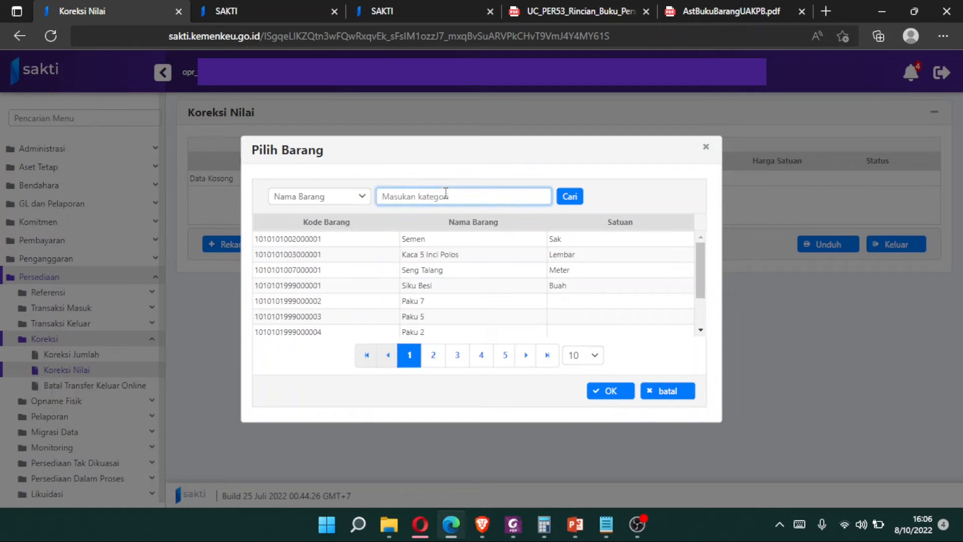
text(TINTA)
key(Return)
click(451, 317)
click(597, 393)
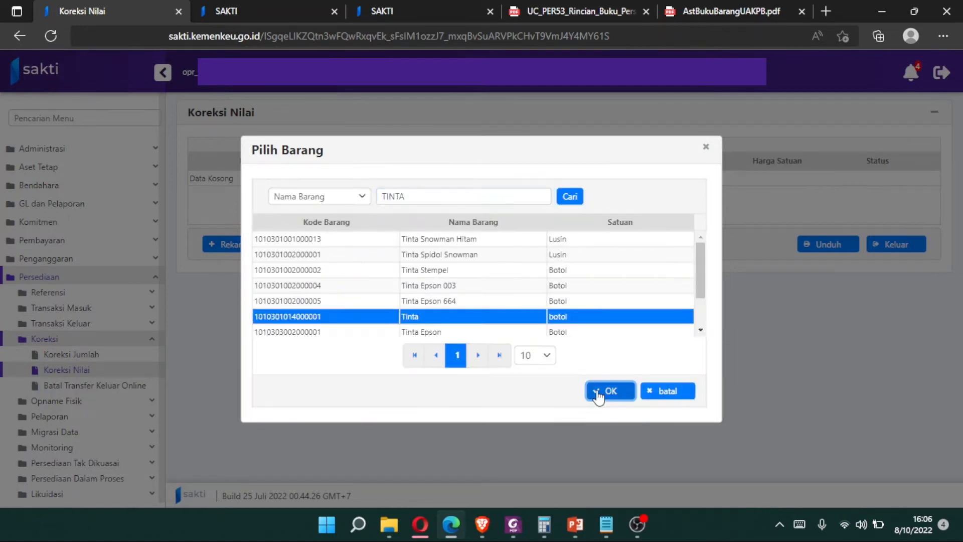
click(598, 394)
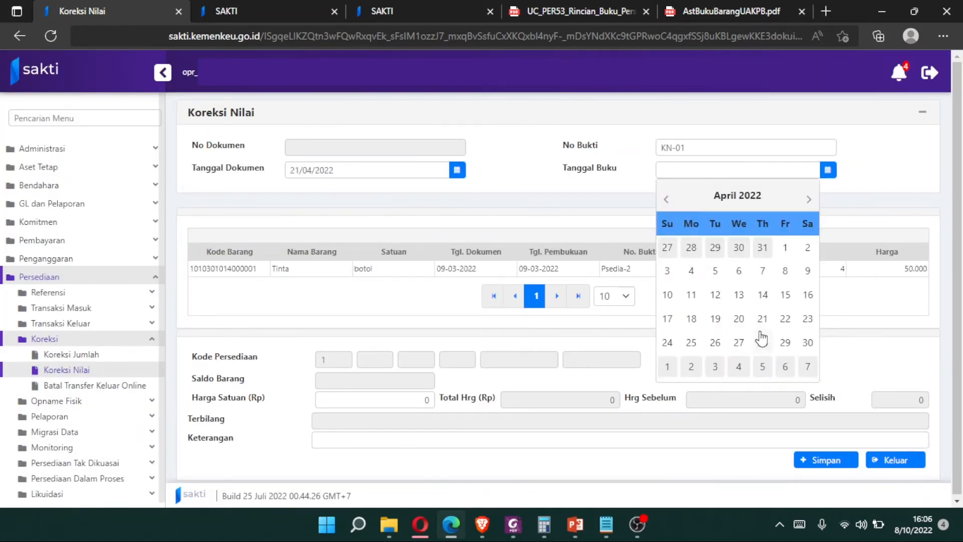
Enter No Bukti KN-01 with both dates 21/04/2022, and set the Harga Satuan of the existing Tinta entry to 25.000
click(763, 319)
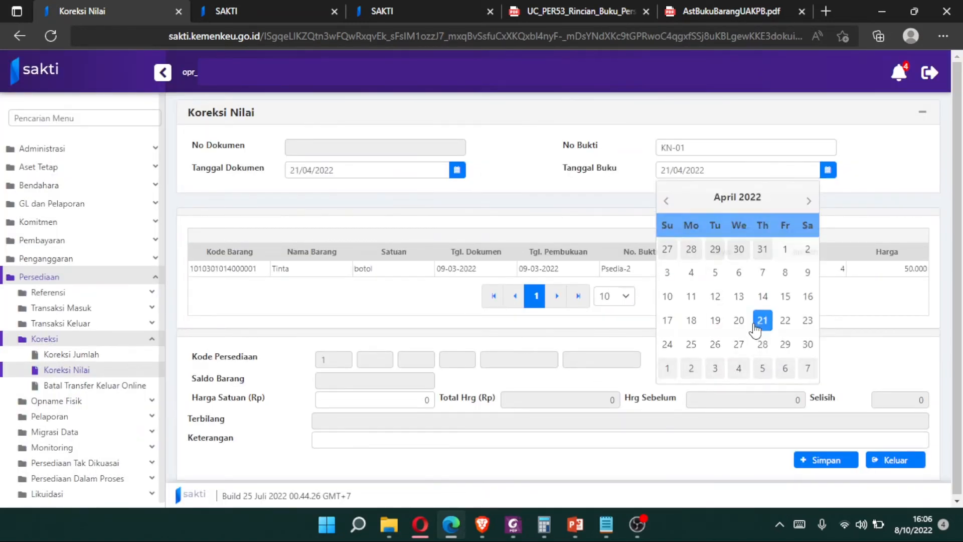
click(446, 273)
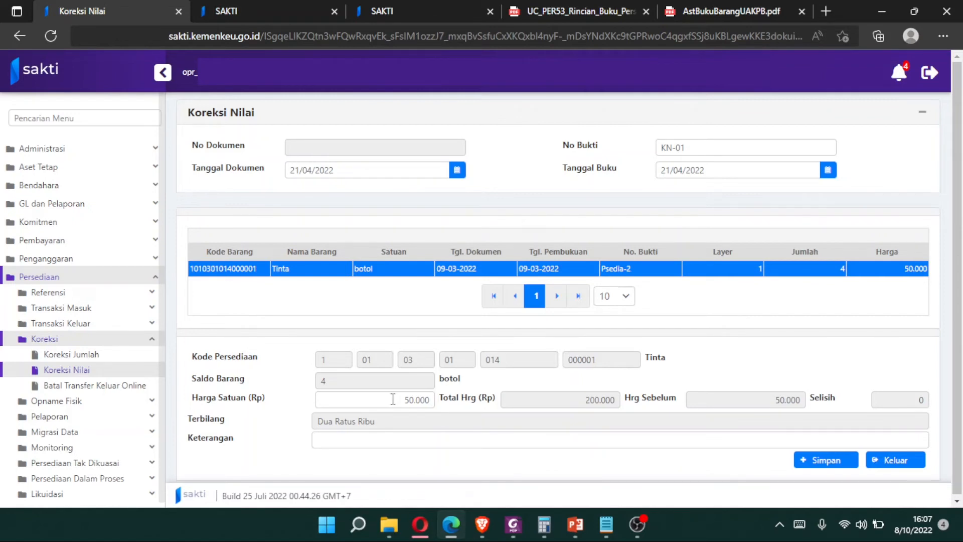
click(393, 399)
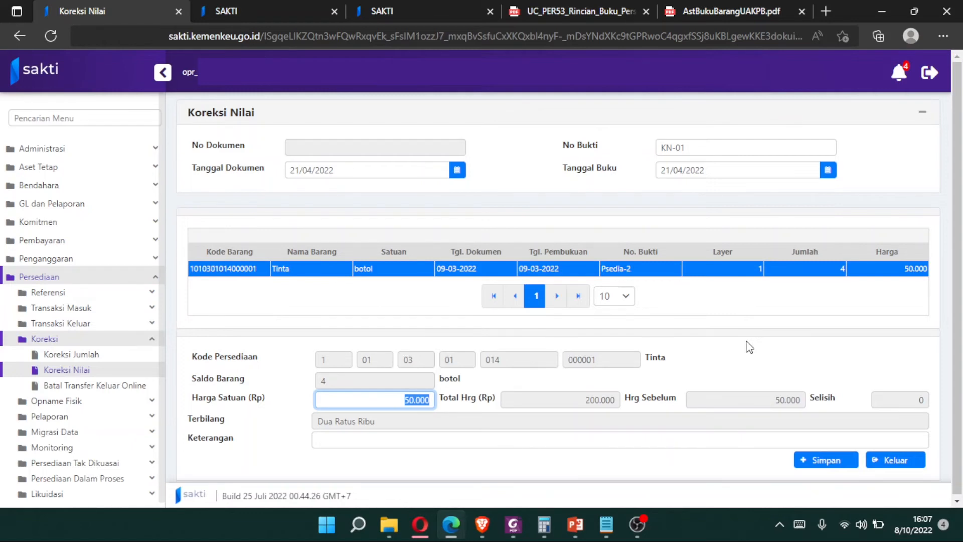
text(250.000)
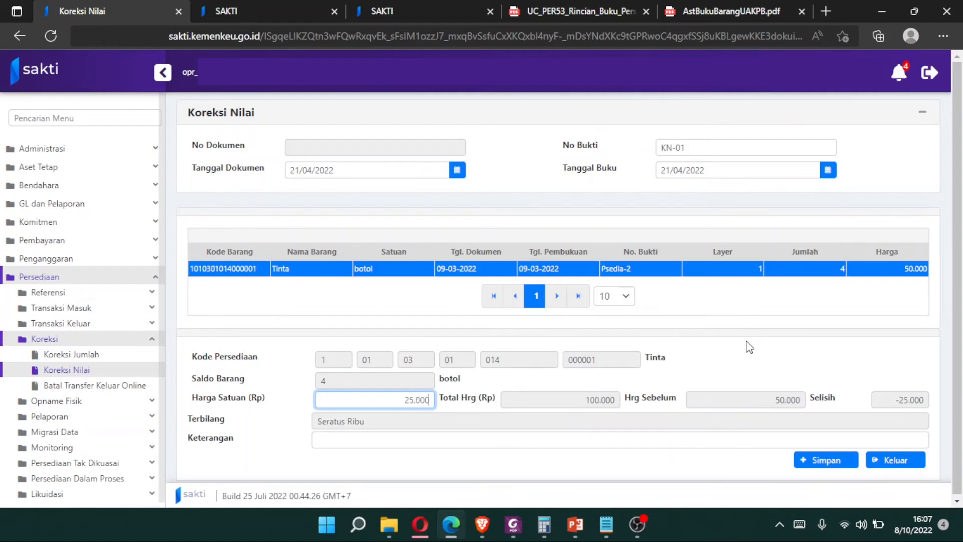
key(BackSpace)
click(749, 347)
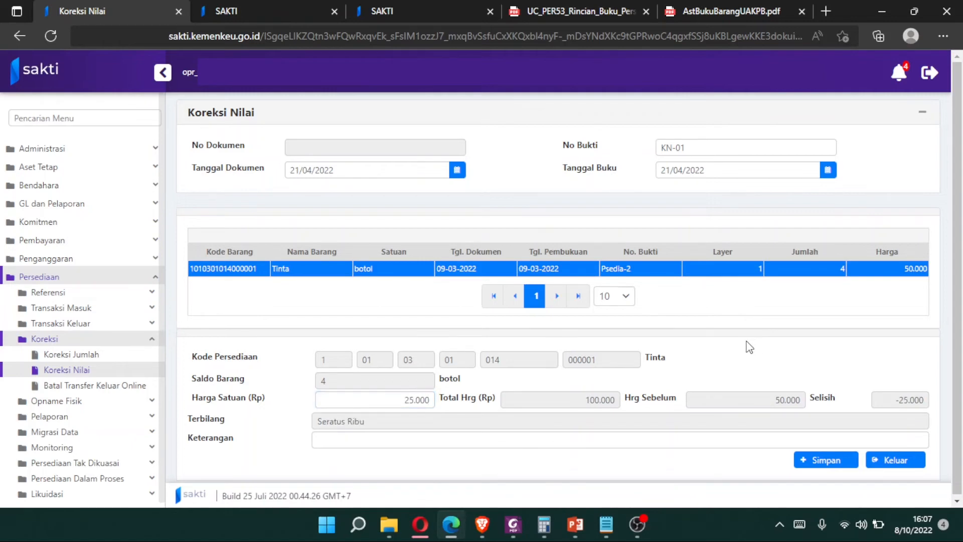
Save the Koreksi Nilai record for Tinta with Keterangan left empty, confirming the save and acknowledging the information message
click(473, 437)
click(547, 468)
click(835, 467)
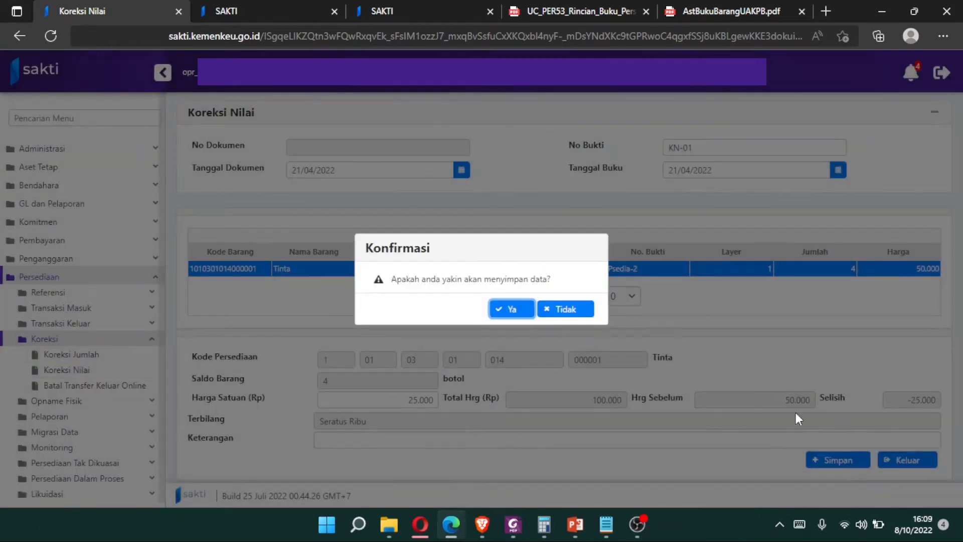
click(509, 305)
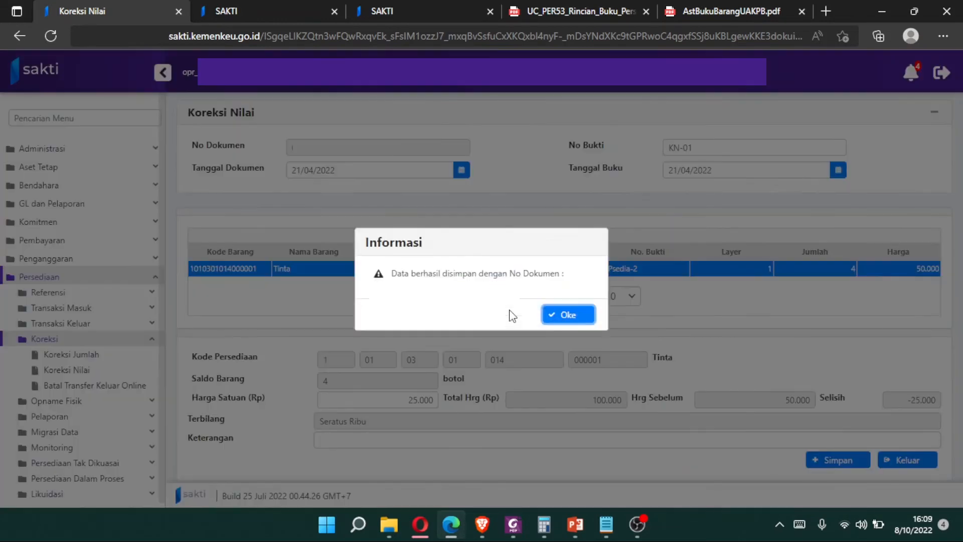
click(553, 314)
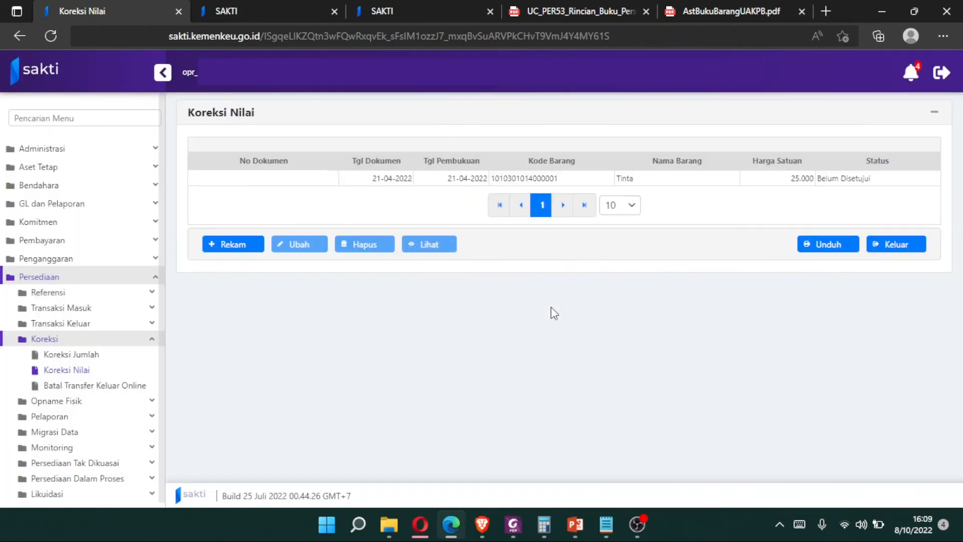
Approve the Koreksi Nilai Kurang transaction KN-01 under Persetujuan Transaksi Persediaan in the approver session
click(452, 10)
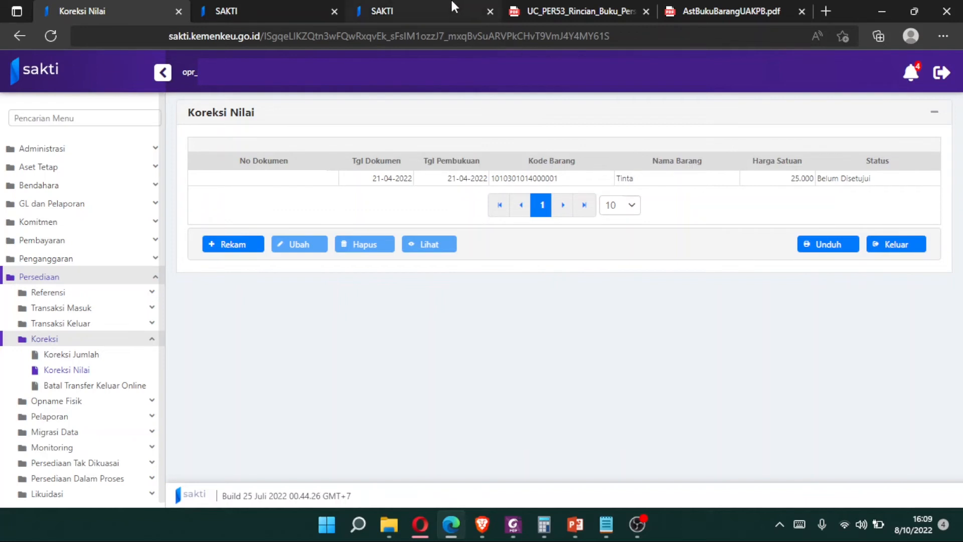
click(211, 169)
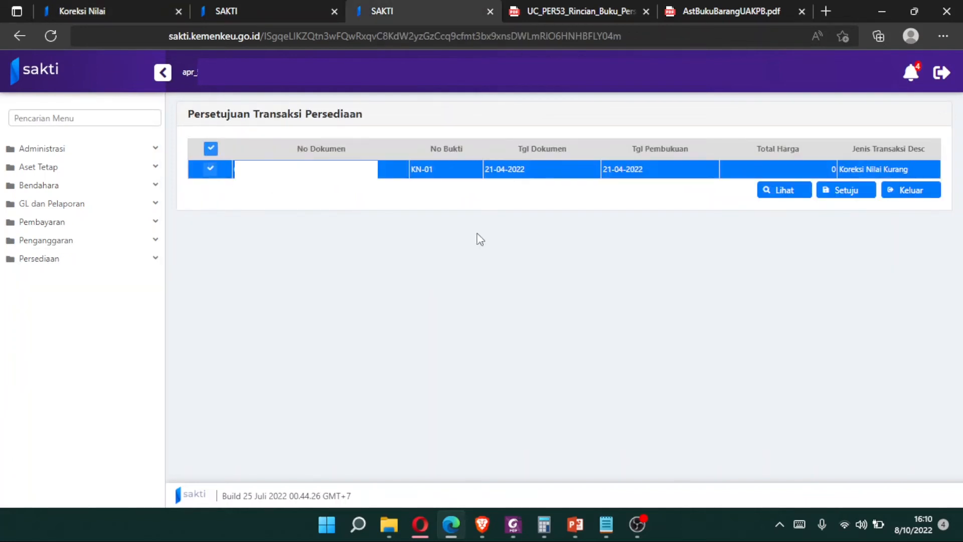
click(843, 193)
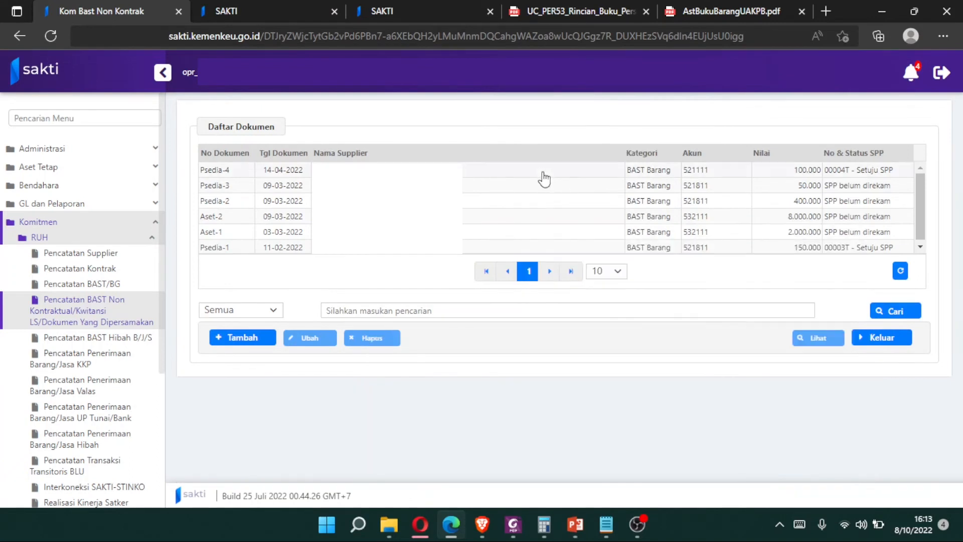
Try to delete the BAST Barang document Psedia-4 from the Daftar Dokumen list in Komitmen, and acknowledge the message
click(544, 178)
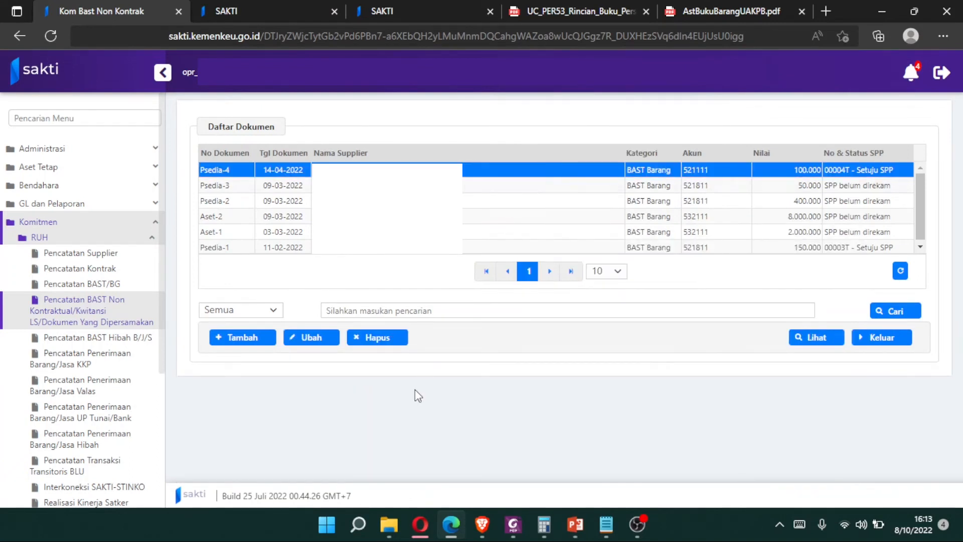
click(378, 343)
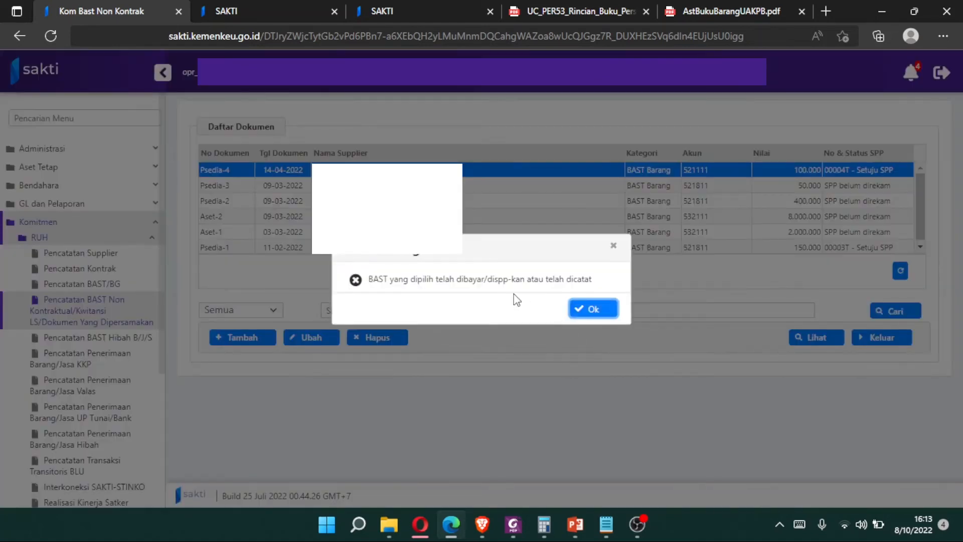
click(613, 316)
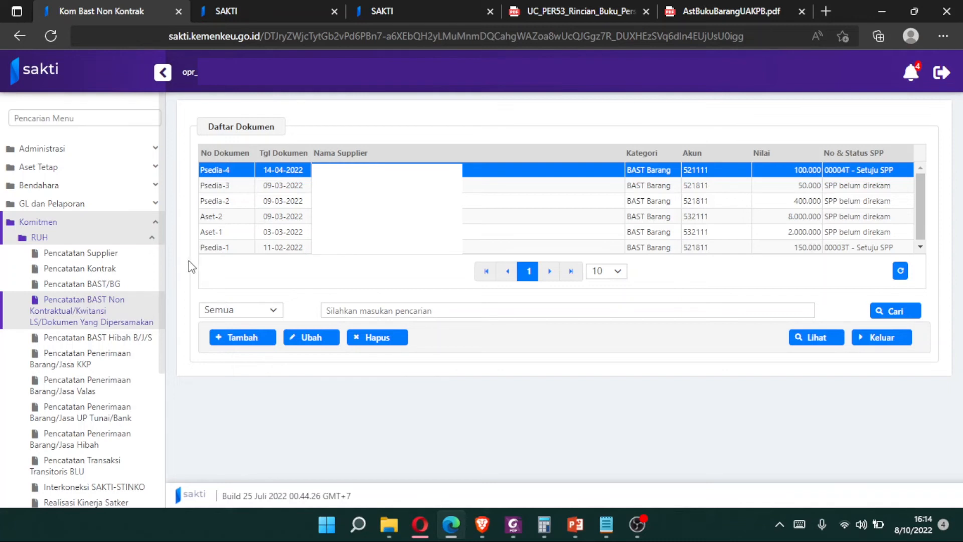
View the Pembelian transaction Psedia-4 under Persediaan Transaksi Masuk and examine the details of its Koran item
click(132, 223)
click(126, 280)
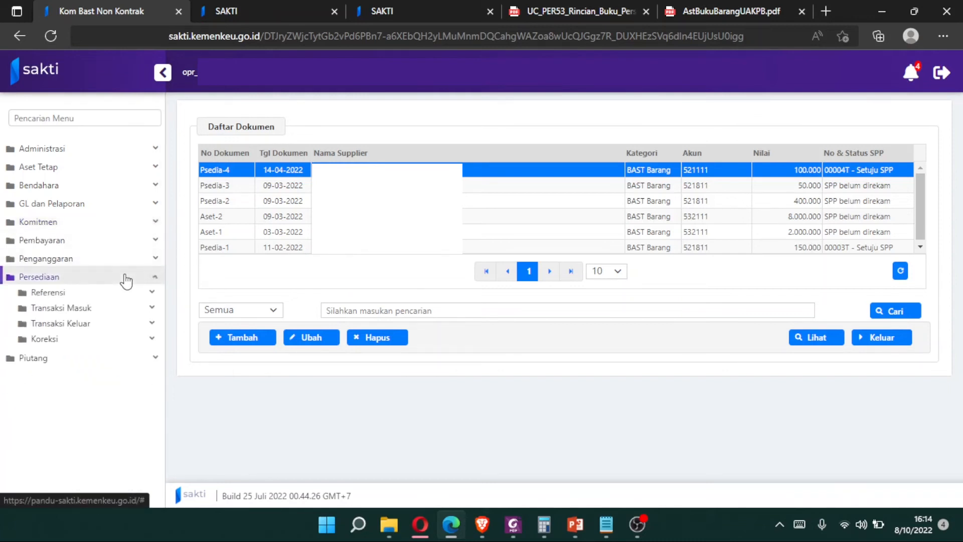
click(129, 313)
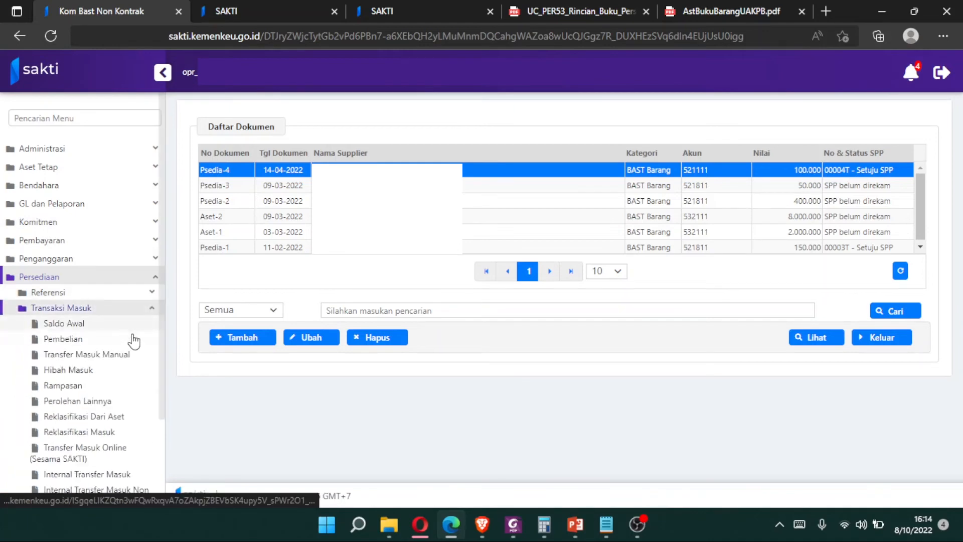
click(134, 340)
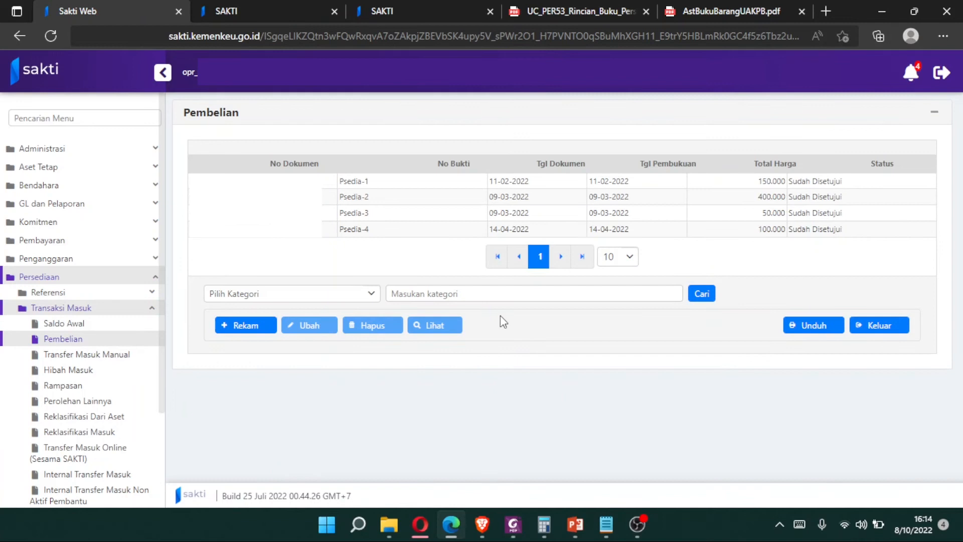
click(403, 231)
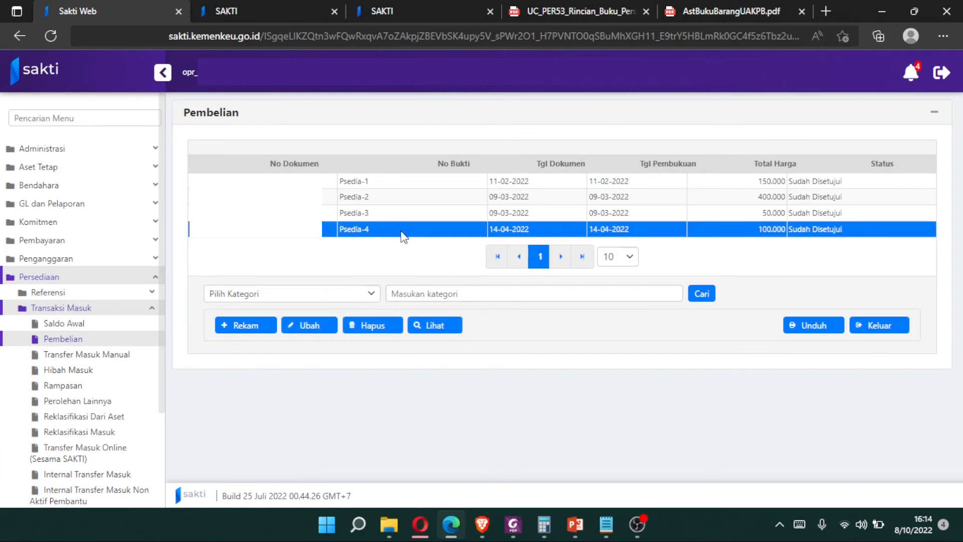
click(444, 330)
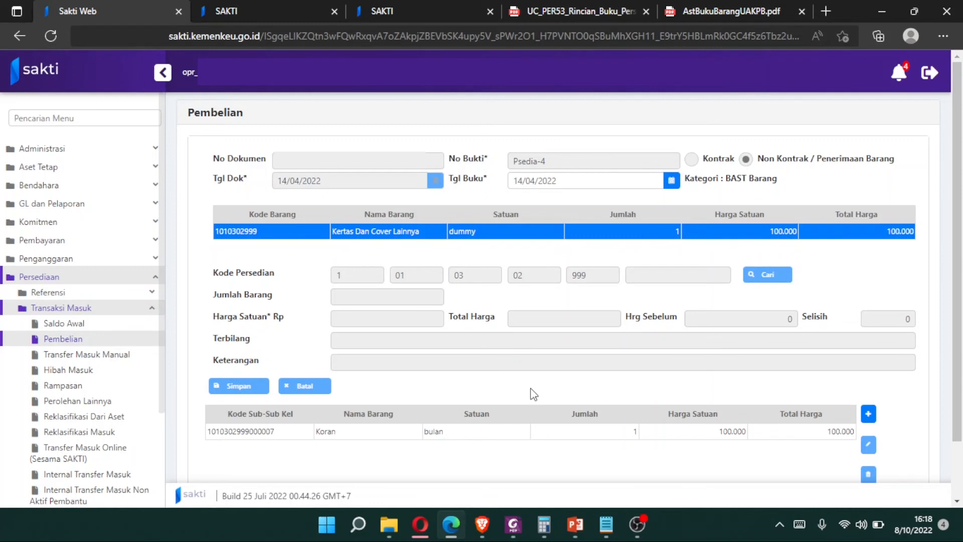
click(354, 440)
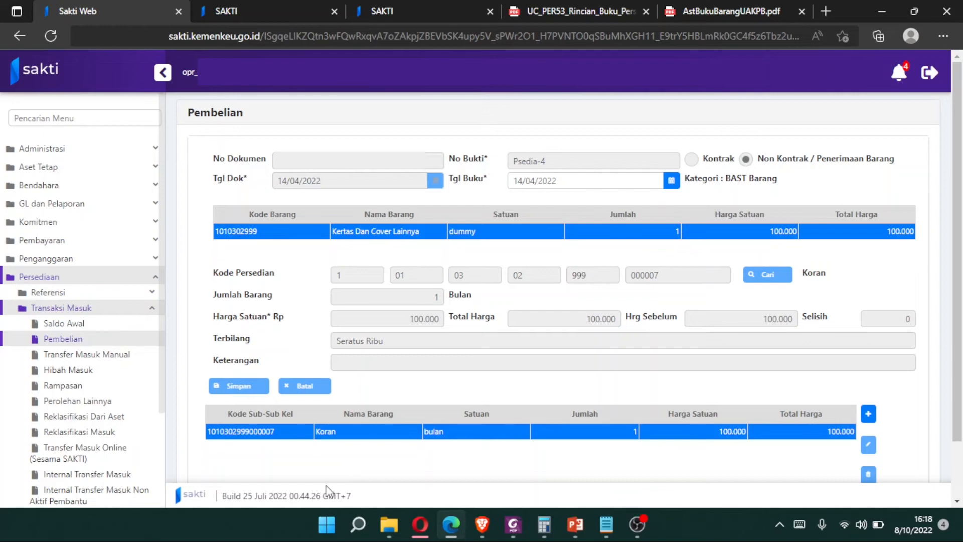
Start a new Koreksi Jumlah record under Persediaan, search the item names for "KORAN" and choose Koran with unit bulan
click(132, 308)
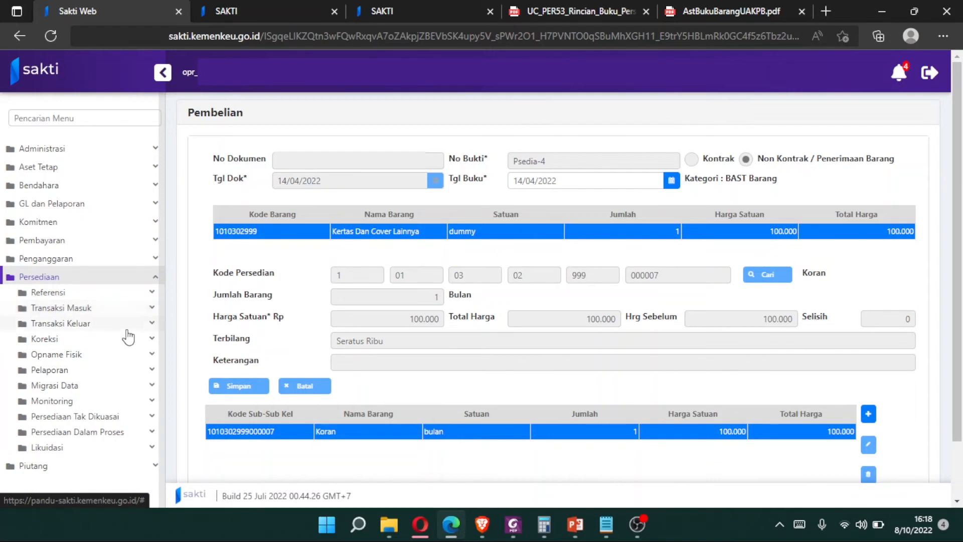
click(127, 335)
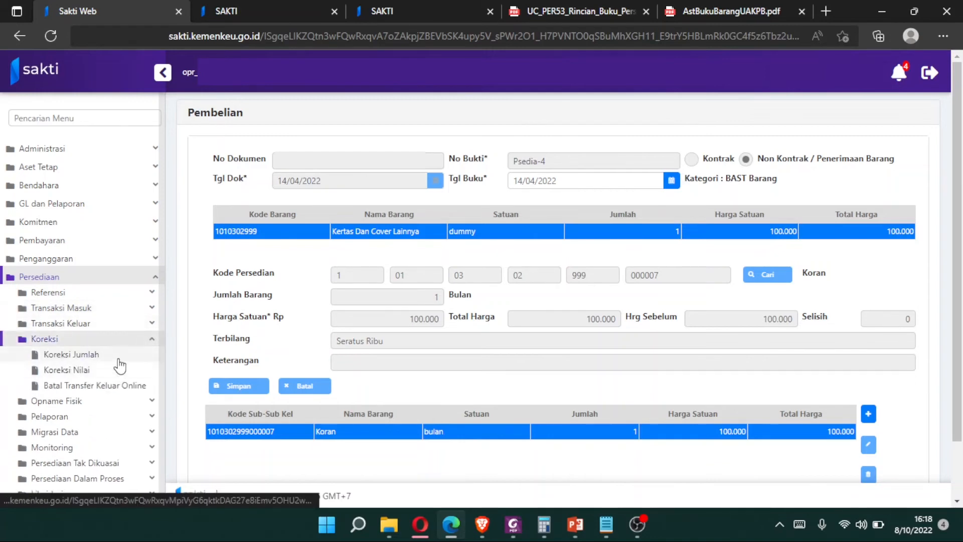
click(118, 359)
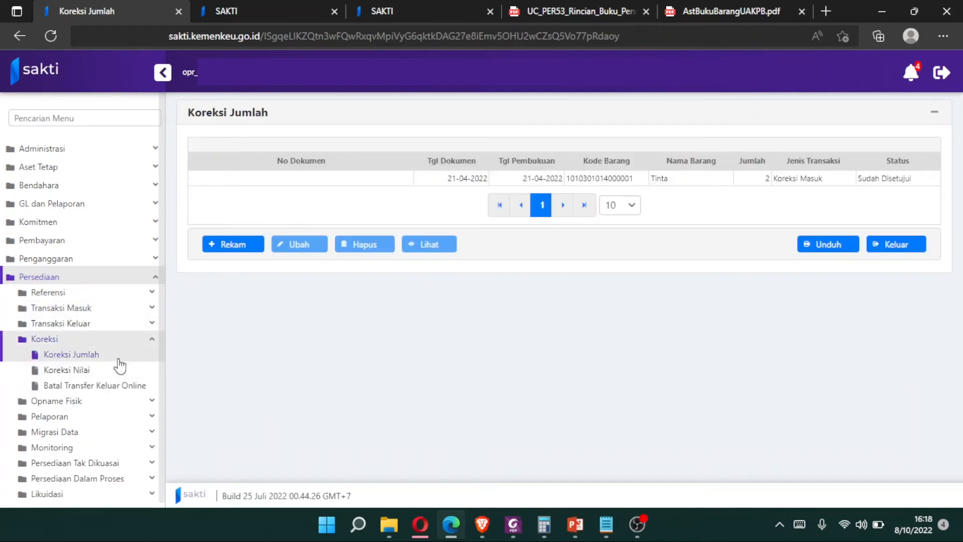
click(243, 245)
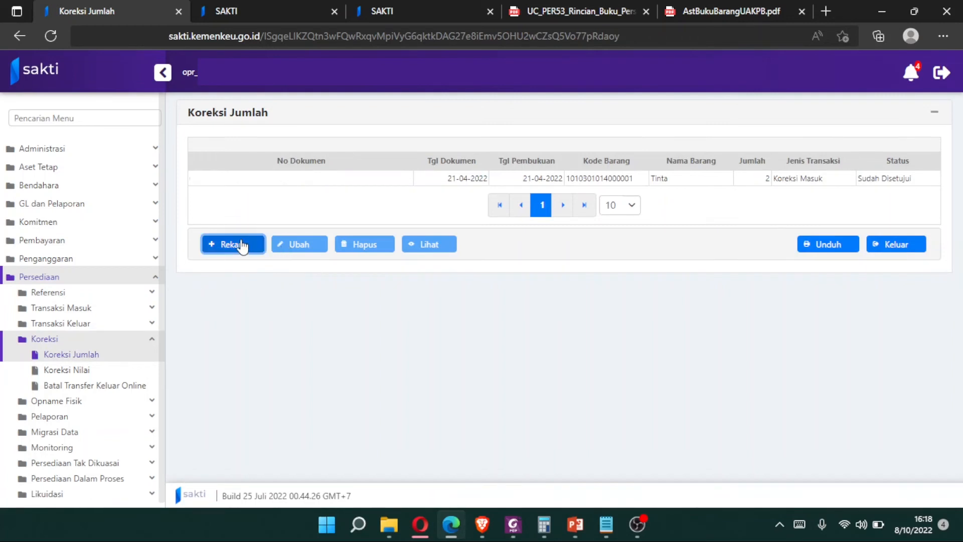
click(466, 188)
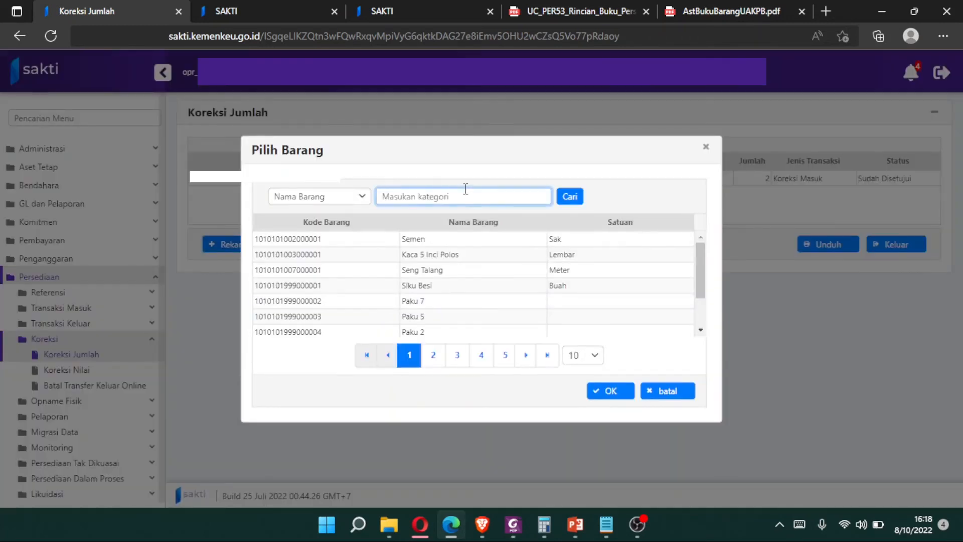
text(KORAN)
key(Return)
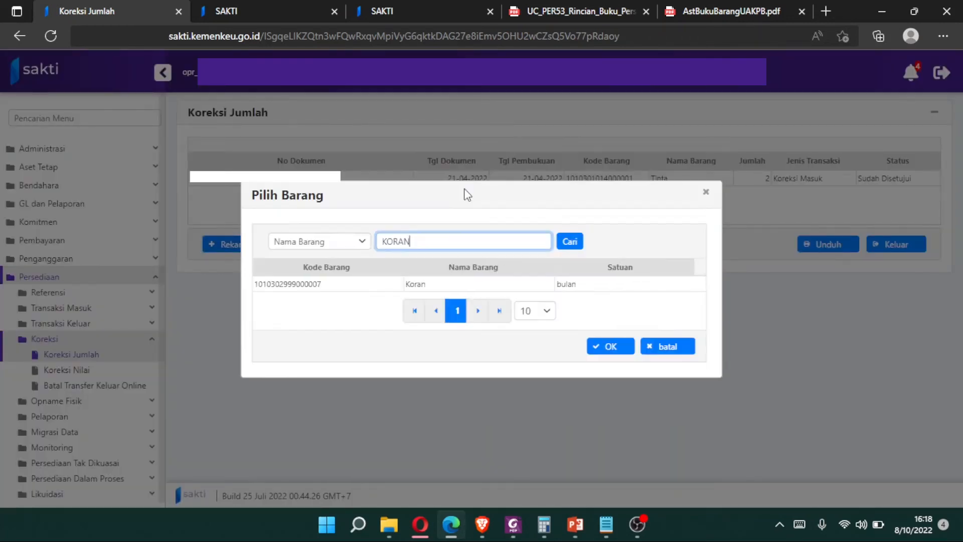
click(484, 284)
click(615, 347)
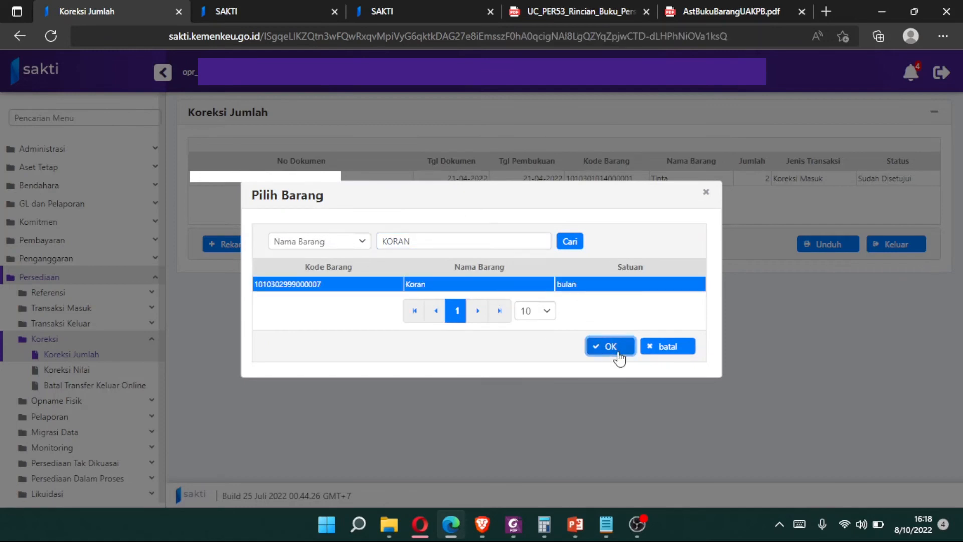
Enter No Bukti KJ-02 with both dates 21/04/2022, and set the Psedia-4 Koran entry as a Keluar transaction with Jumlah Barang 1
text(02)
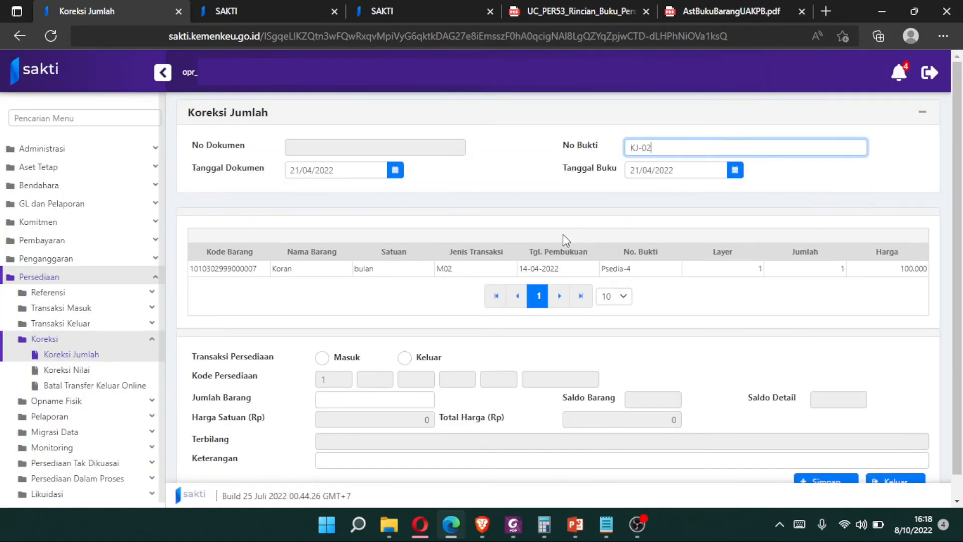
click(458, 276)
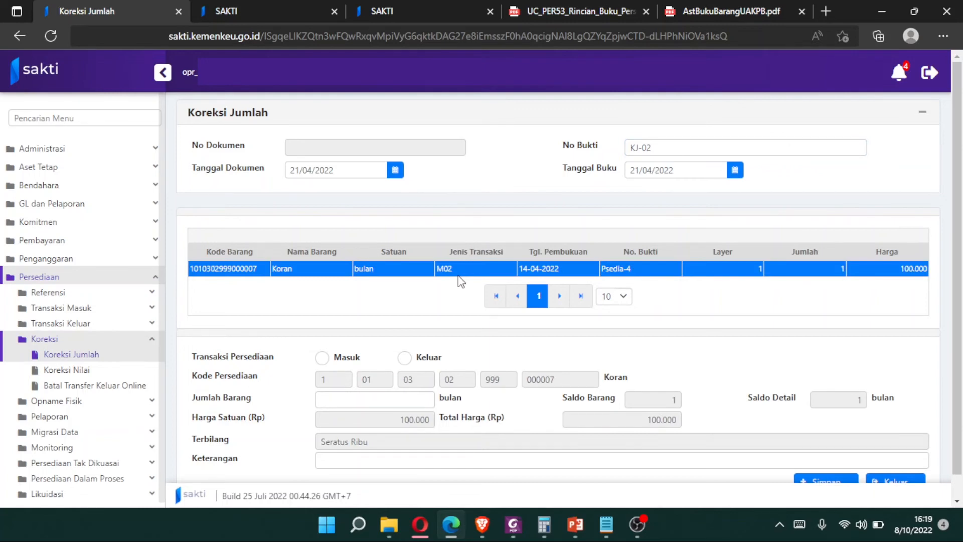
click(404, 358)
click(427, 399)
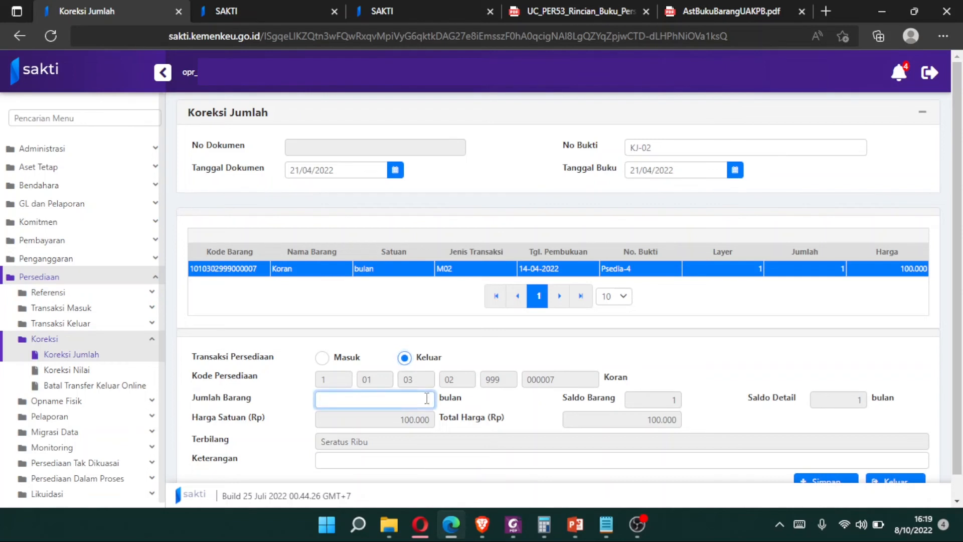
text(1)
scroll(597, 396, down, 1)
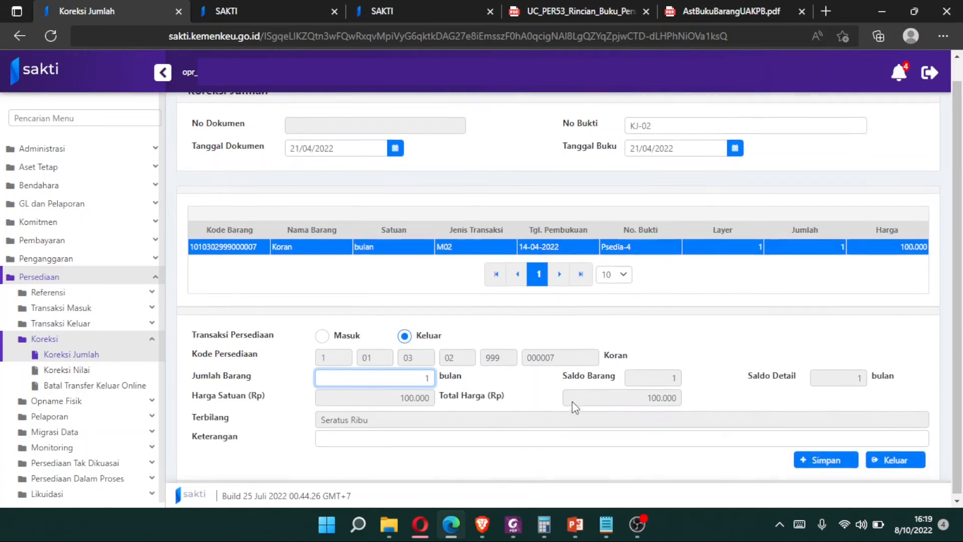
Save the Koreksi Jumlah record for Koran with Keterangan left empty, confirming the save and acknowledging the information message
click(826, 458)
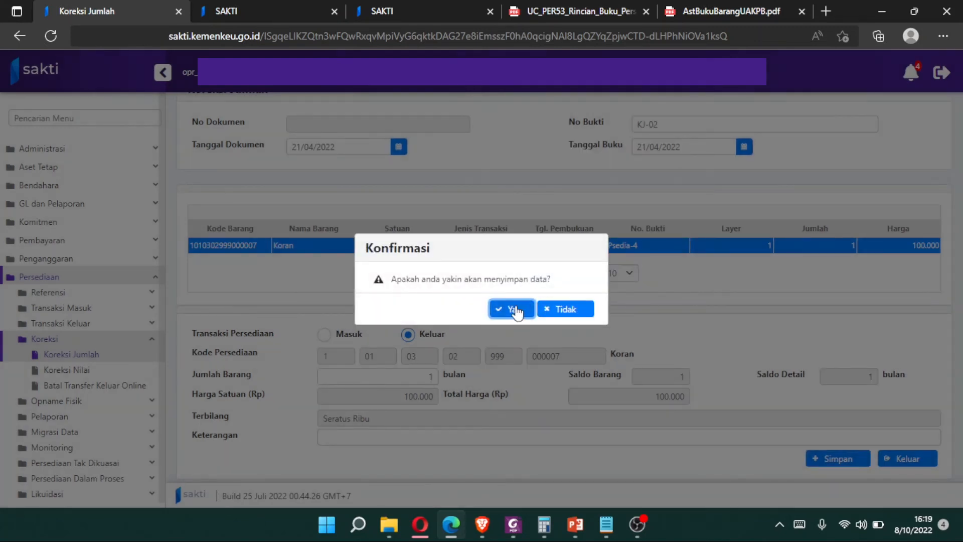
click(514, 309)
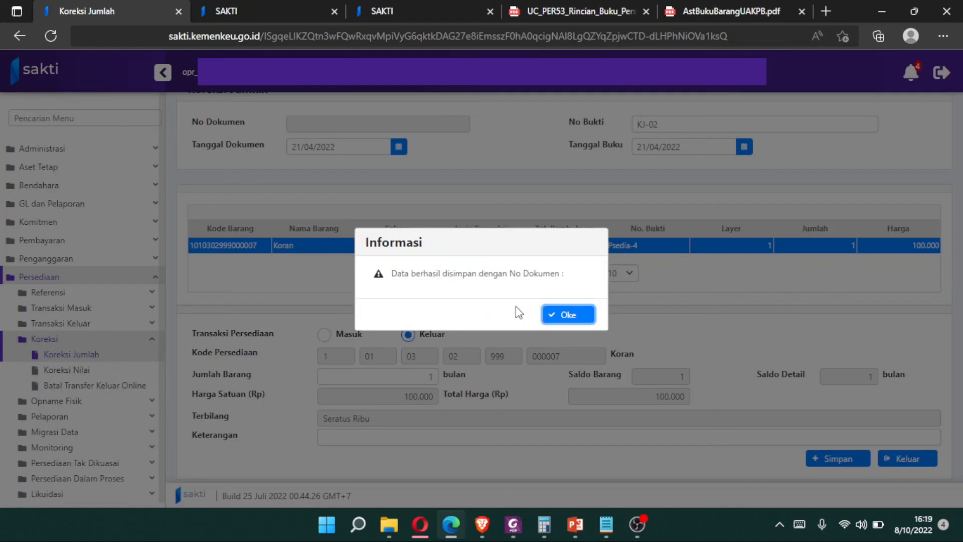
click(575, 321)
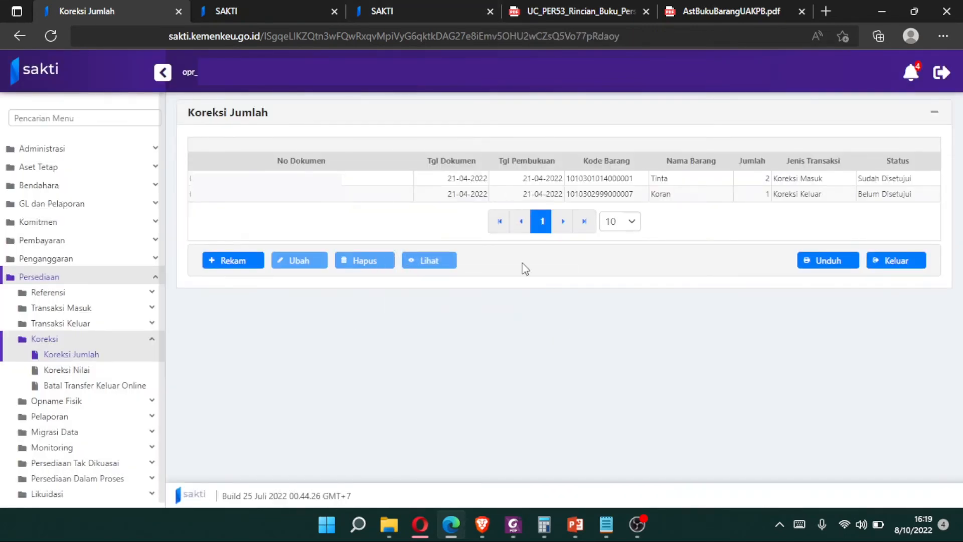
Approve the Koreksi Kuantitas Kurang transaction KJ-02 under Persetujuan Transaksi Persediaan in the approver session
click(479, 10)
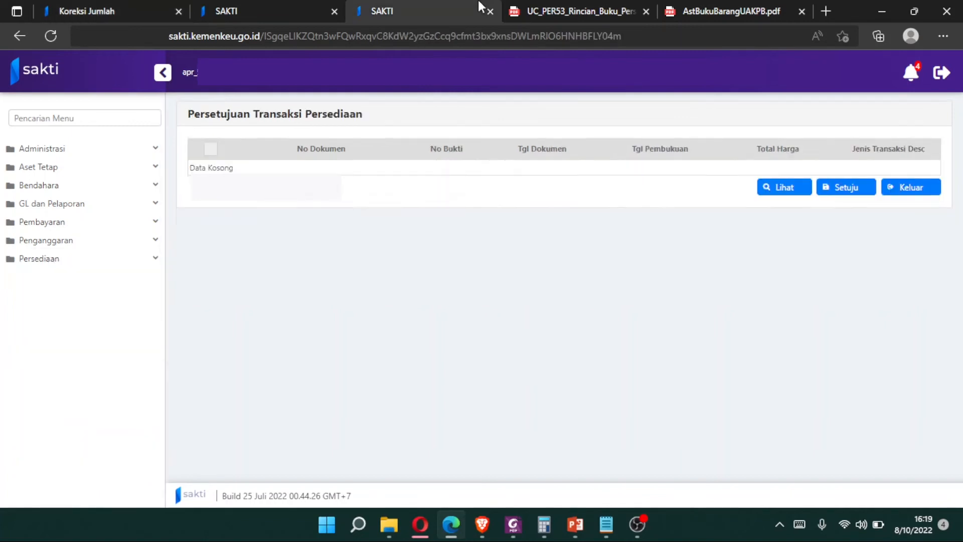
click(211, 169)
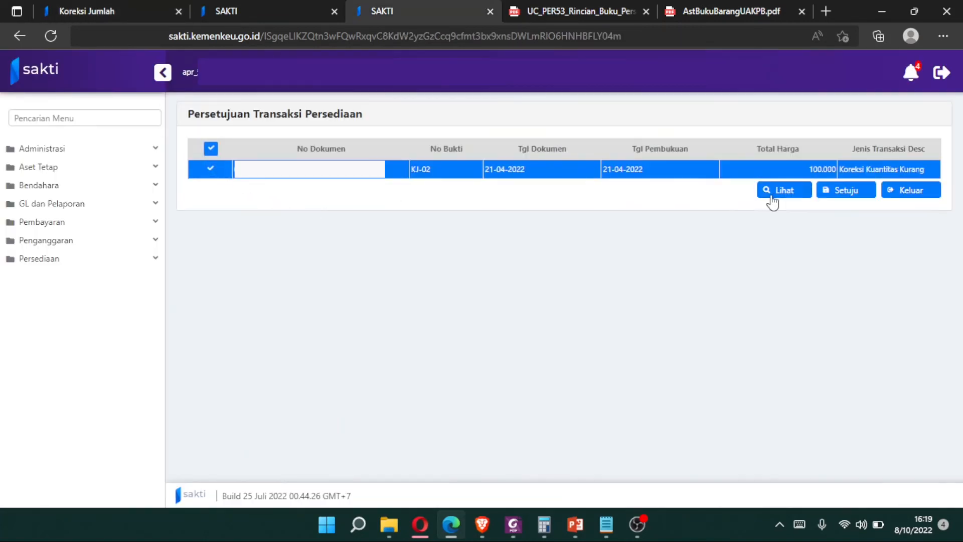
click(845, 196)
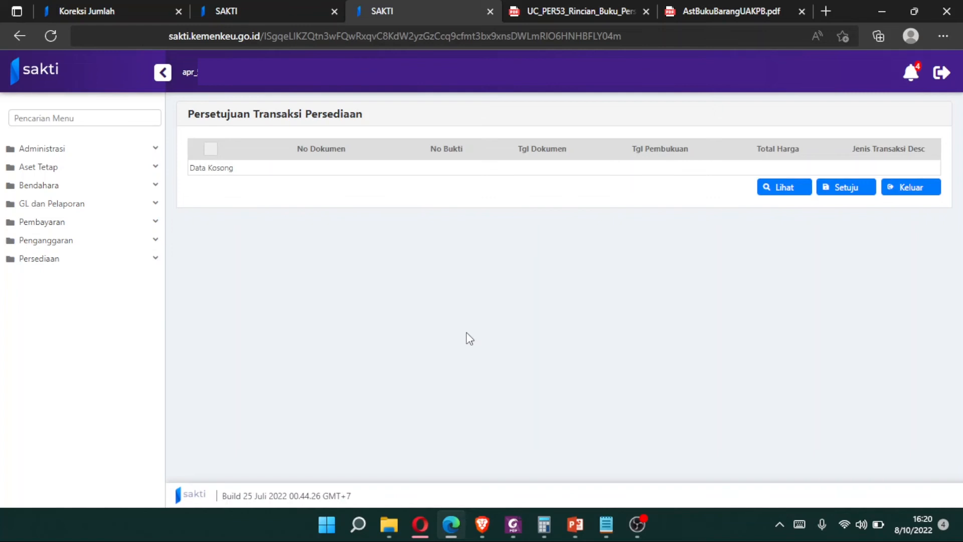
Return to the operator session and start recording a new Jurnal Manual under GL dan Pelaporan for the period APR 2022
click(57, 3)
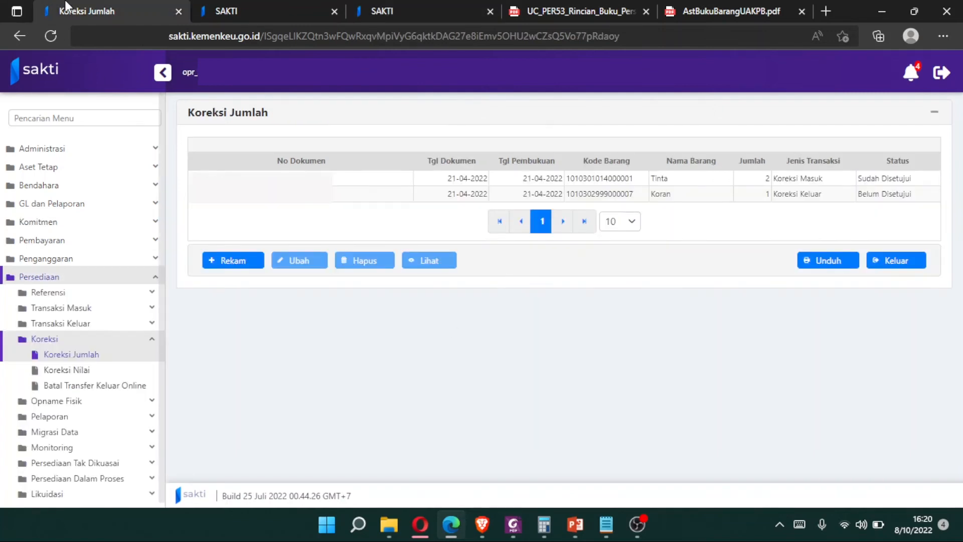
click(154, 276)
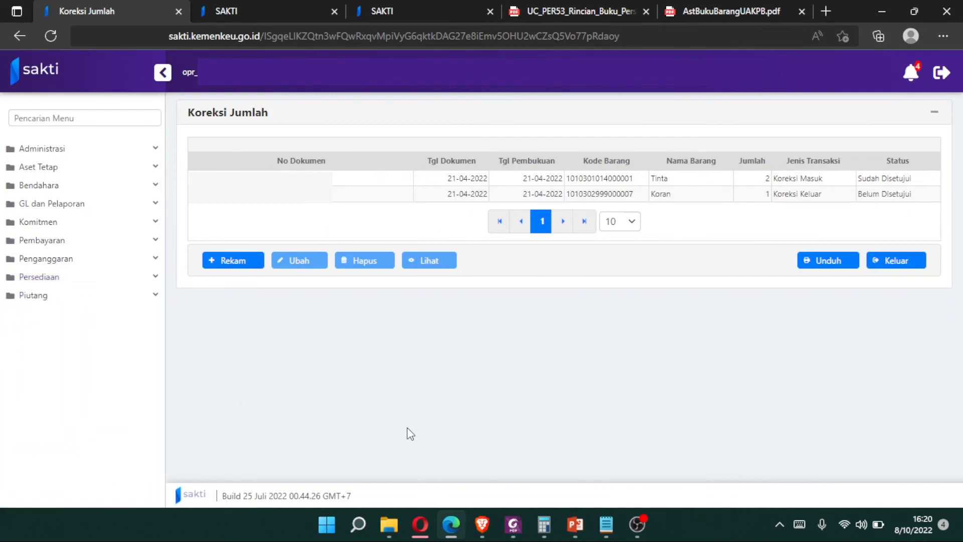
click(134, 204)
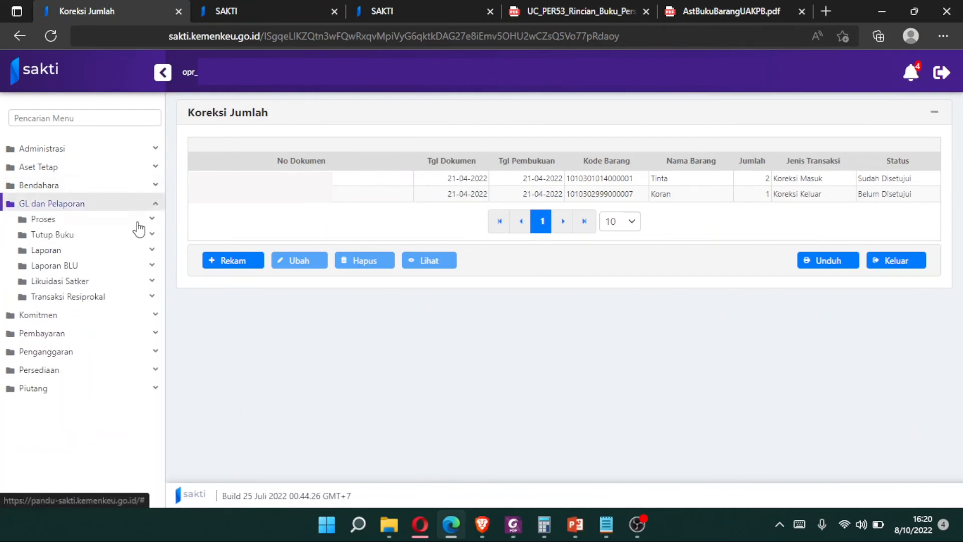
click(137, 221)
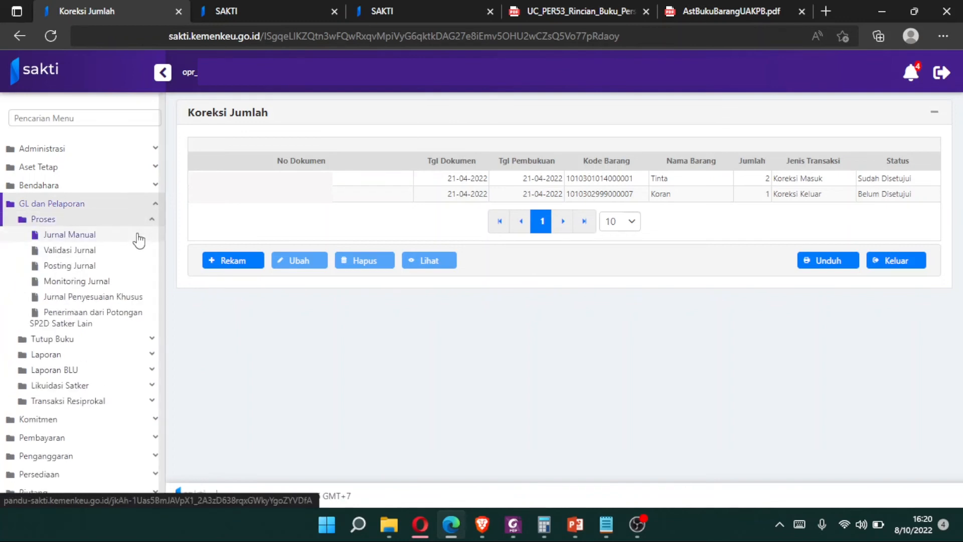
click(137, 235)
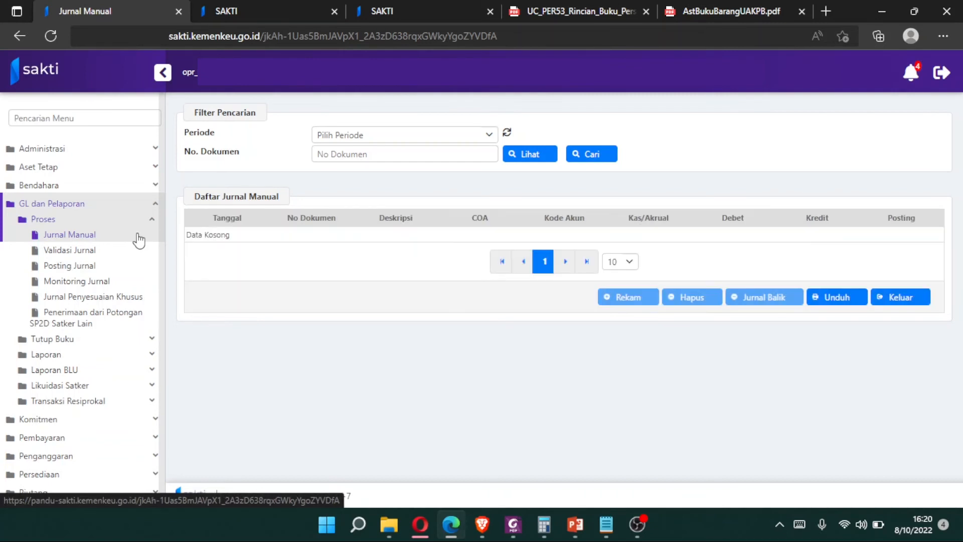
click(423, 134)
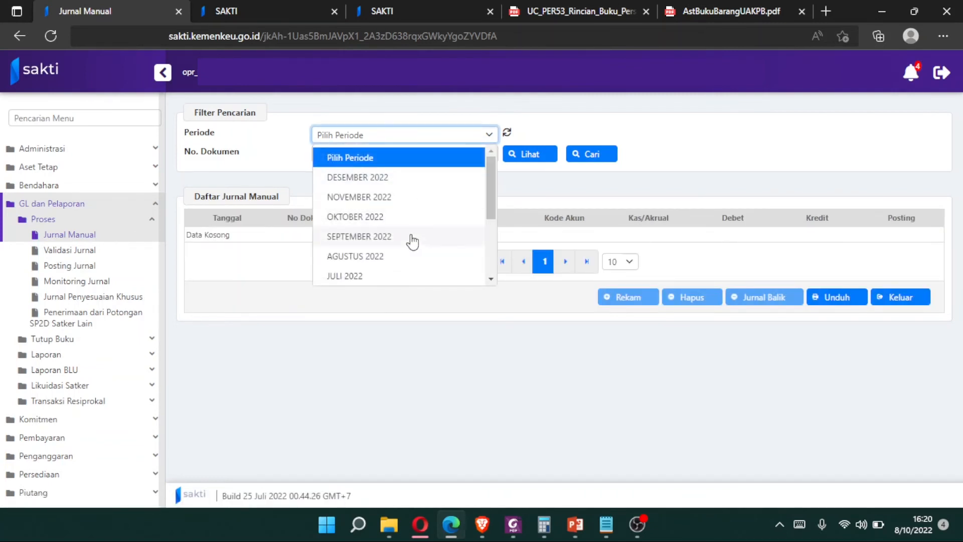
scroll(411, 241, down, 2)
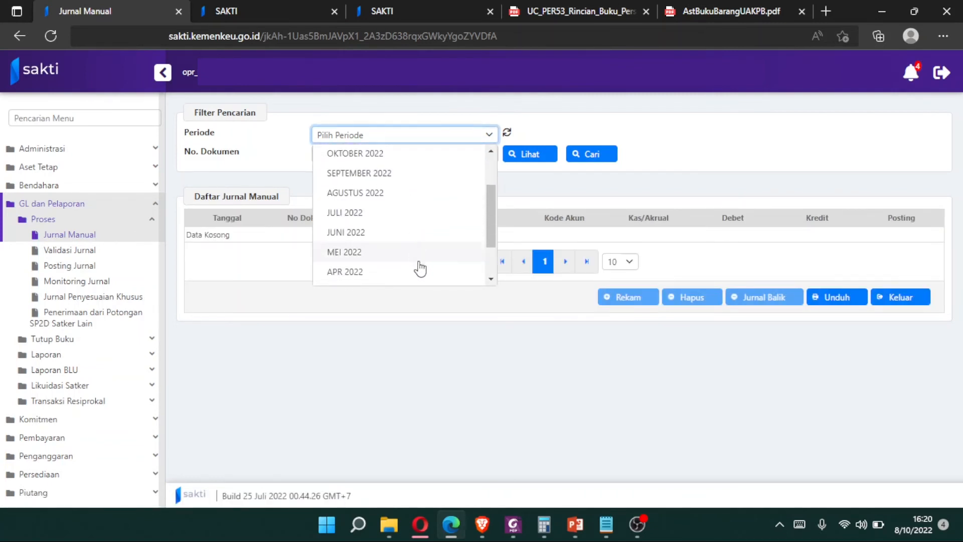
click(419, 274)
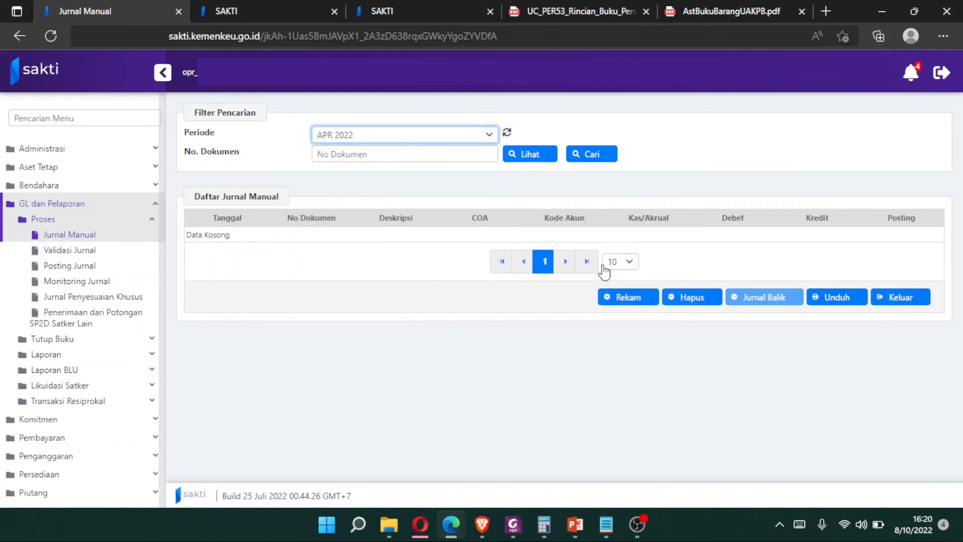
click(639, 305)
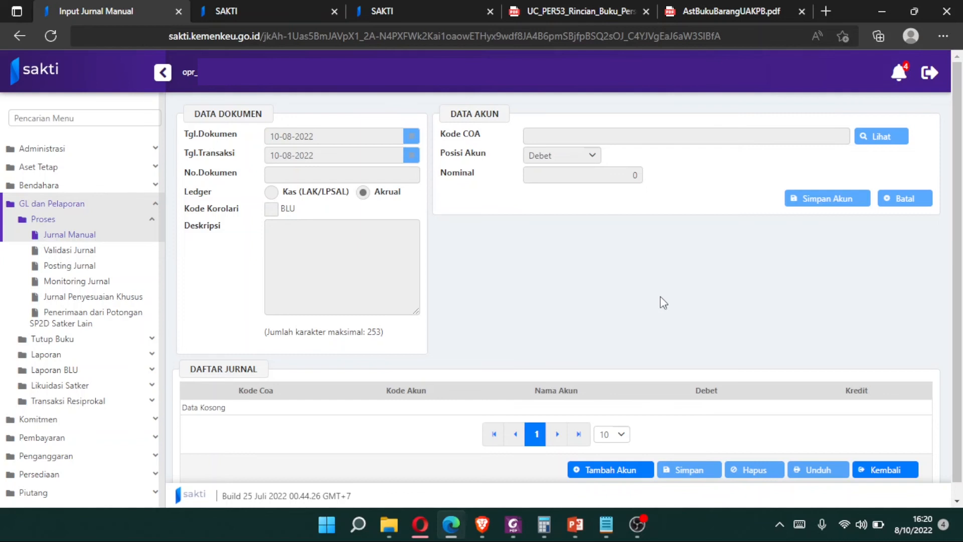
Begin adding an account to the journal and set both Tgl.Dokumen and Tgl.Transaksi to 21-04-2022
click(621, 477)
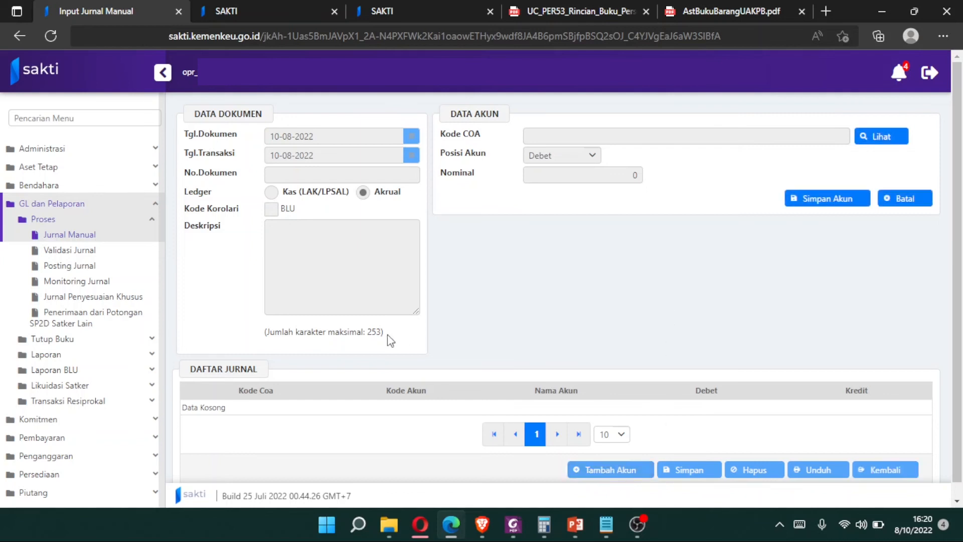
click(341, 133)
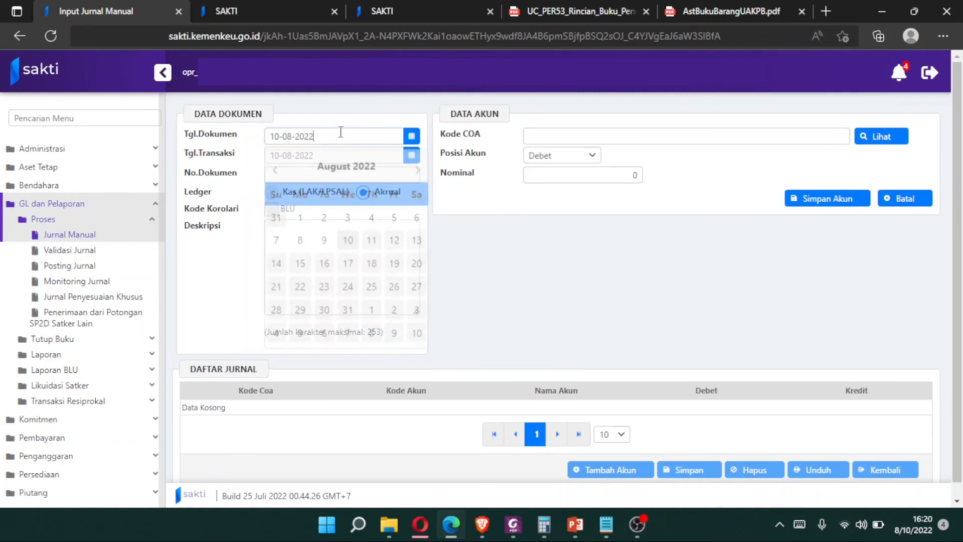
click(275, 166)
click(275, 166)
click(275, 166)
click(275, 166)
click(371, 282)
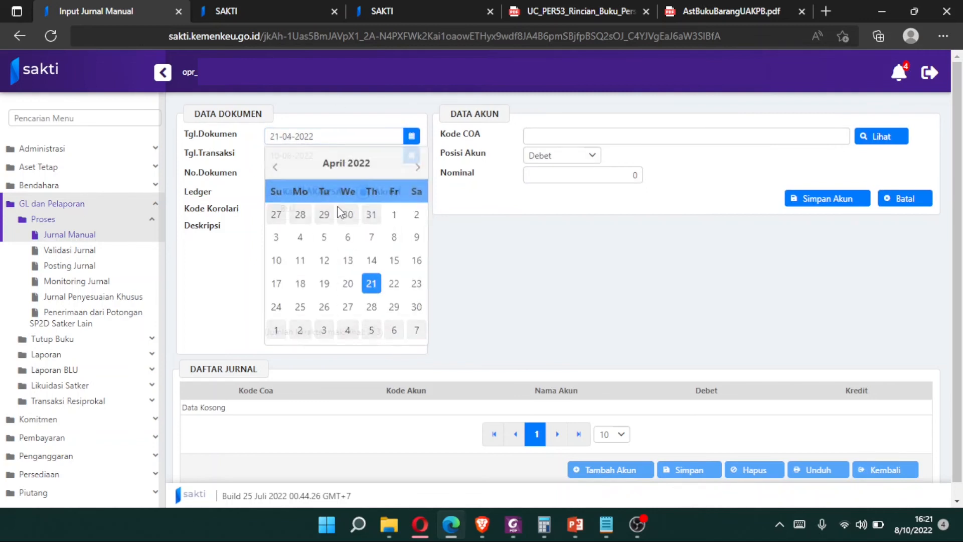
click(276, 186)
click(277, 186)
click(277, 186)
click(277, 186)
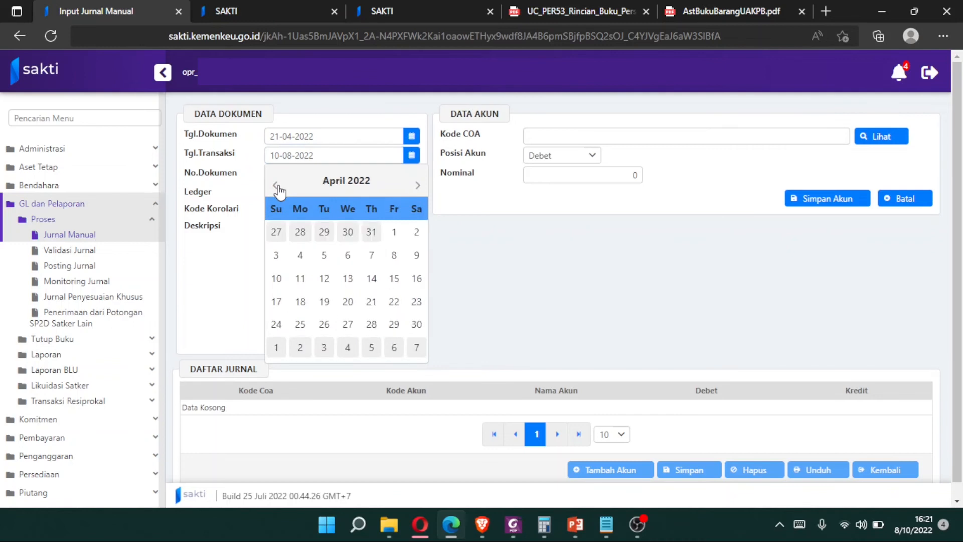
click(371, 301)
Enter No.Dokumen JM-01 and the Deskripsi "Salah catat persediaan" for the manual journal
click(313, 176)
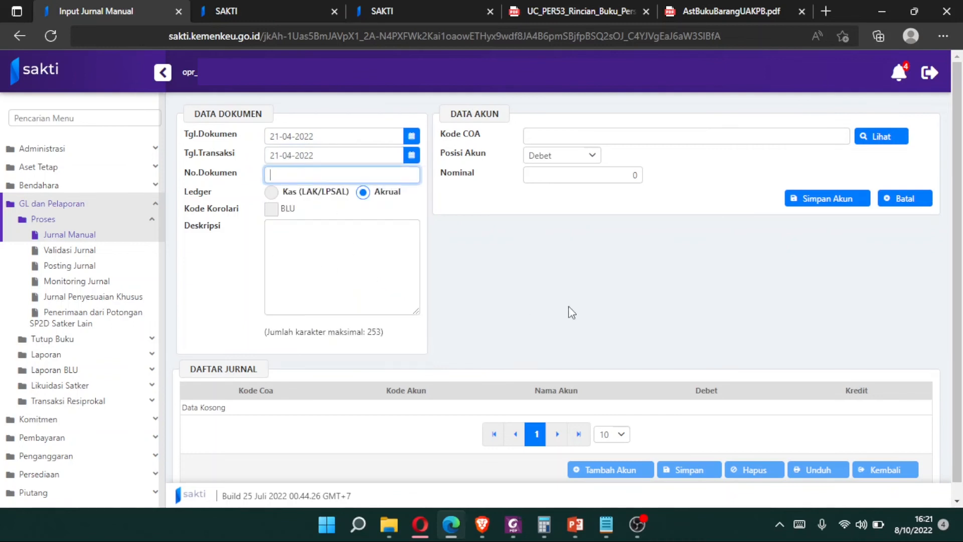
text(JM-01)
click(414, 256)
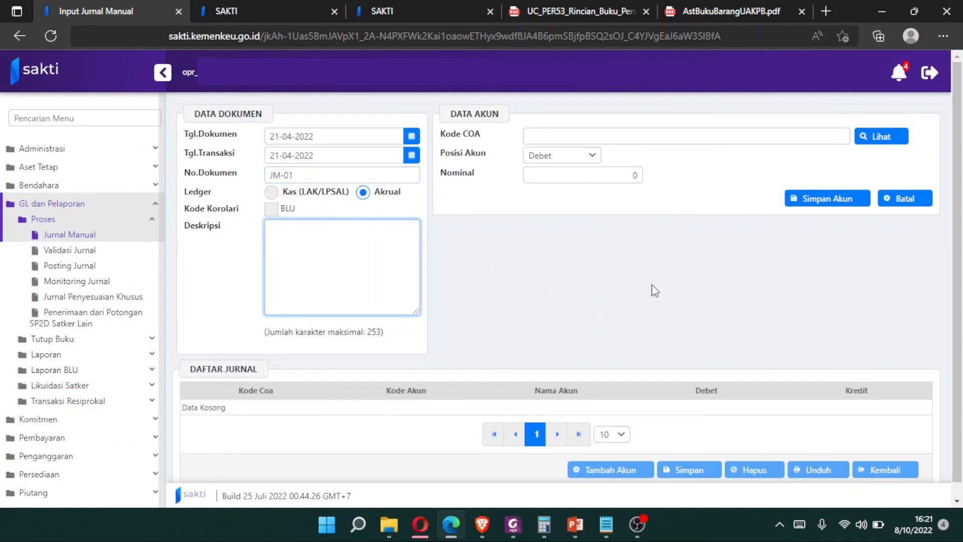
text(Sala)
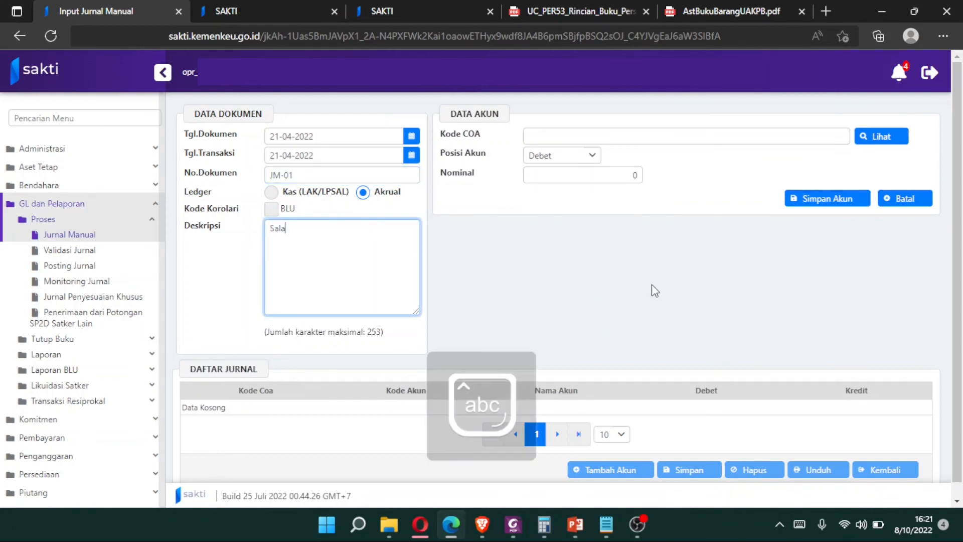
text(h catat pe)
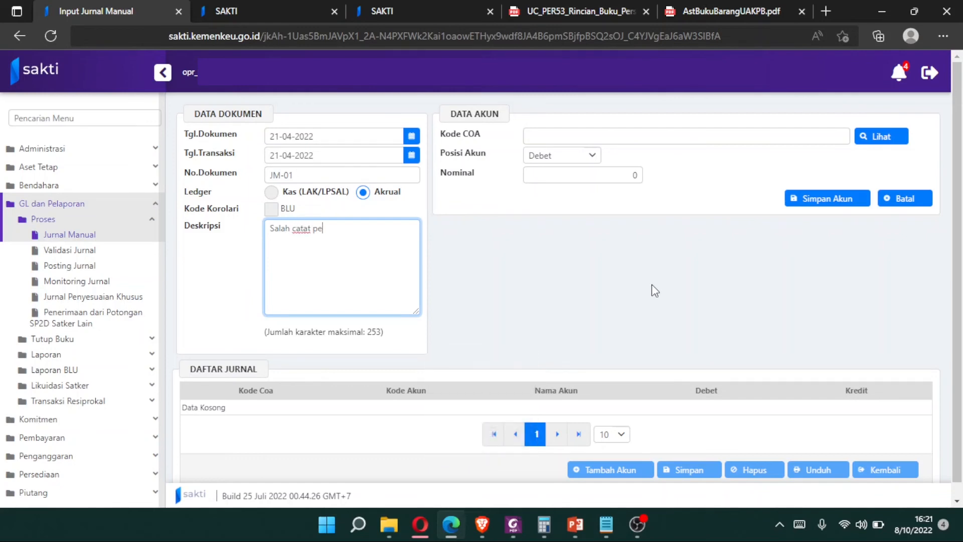
text(rsediaan)
Consult the Juknis Koreksi PDF in Foxit PhantomPDF, return to SAKTI and save a COA with Akun 521111 Belanja Keperluan Perkantoran
key(alt+Tab)
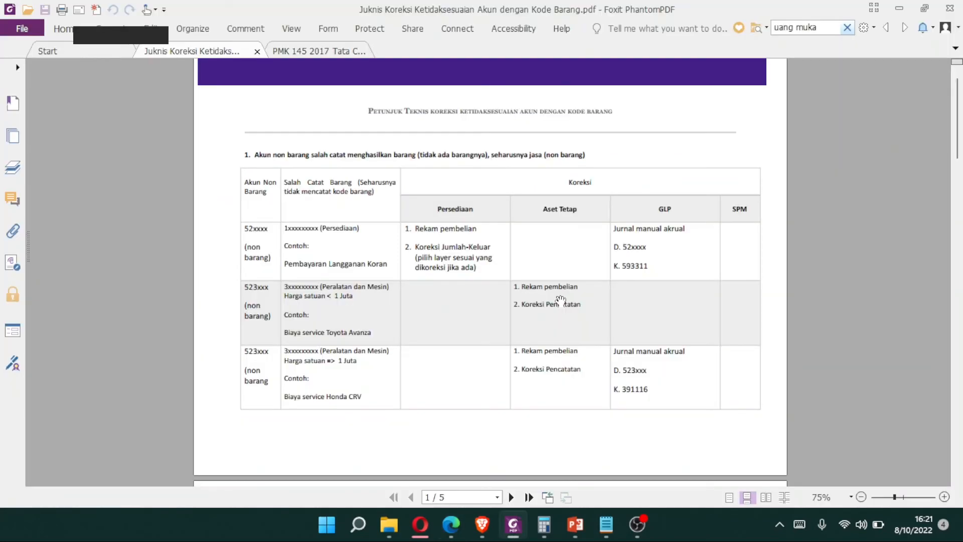
key(alt+Tab)
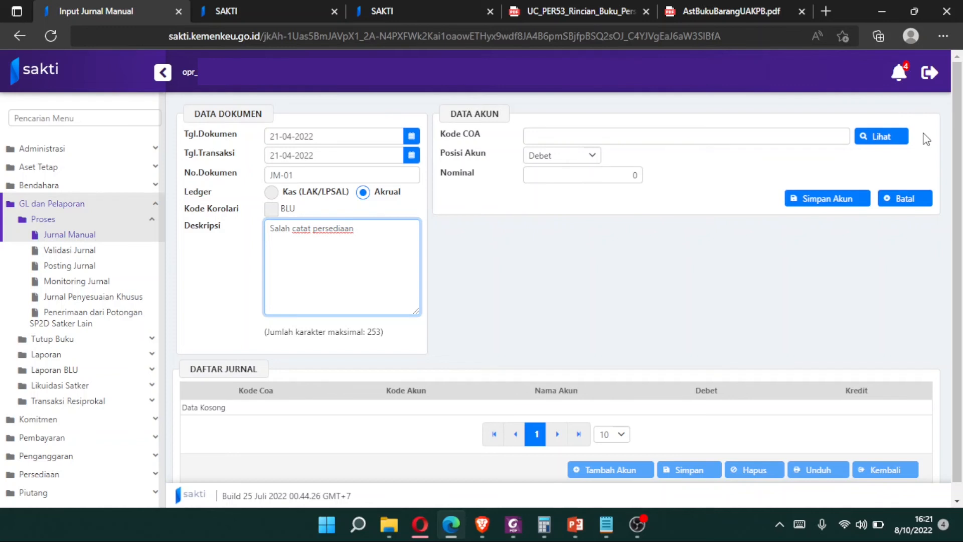
click(879, 136)
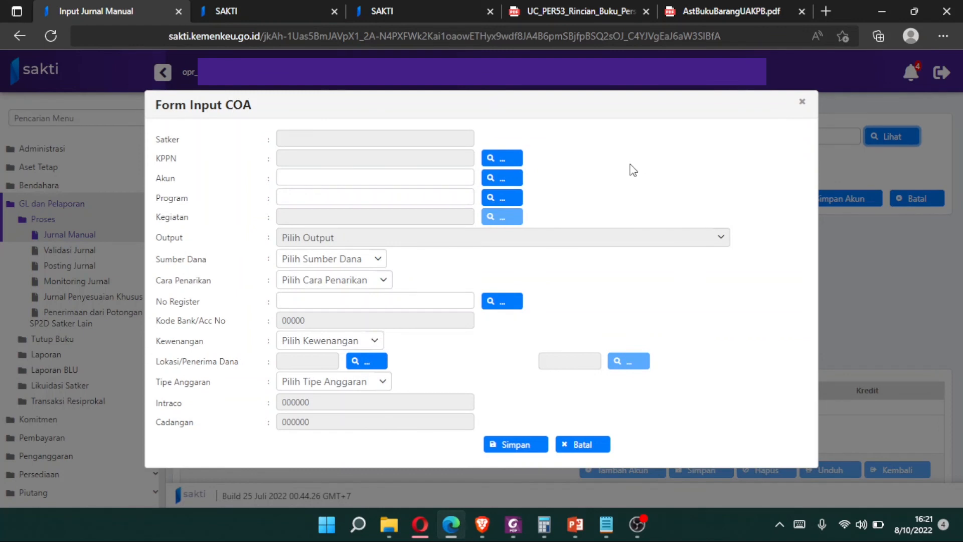
click(512, 183)
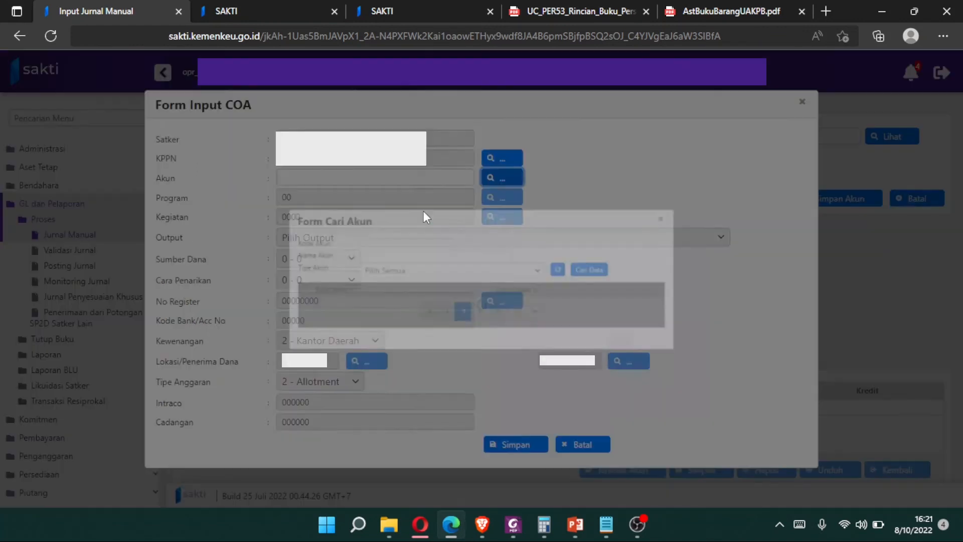
click(394, 175)
click(393, 166)
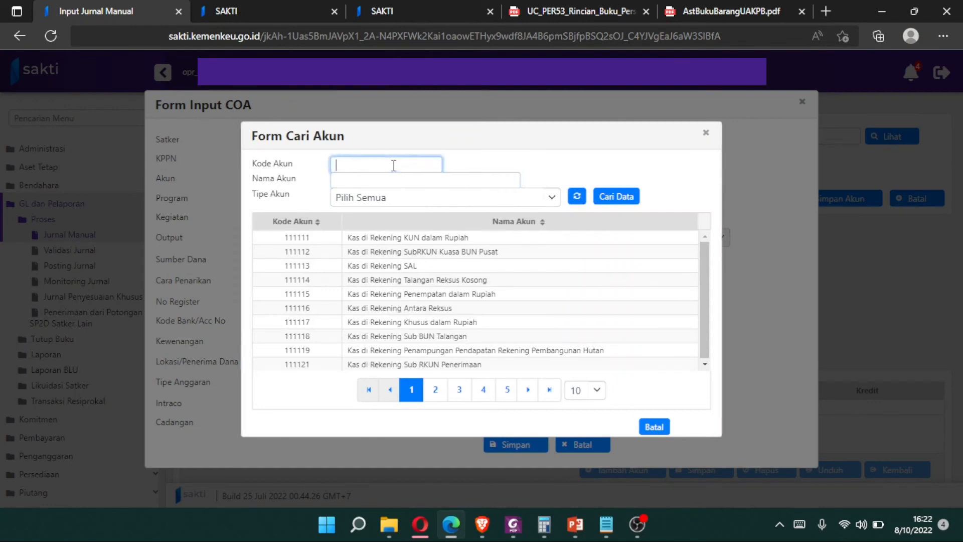
text(521111)
click(628, 195)
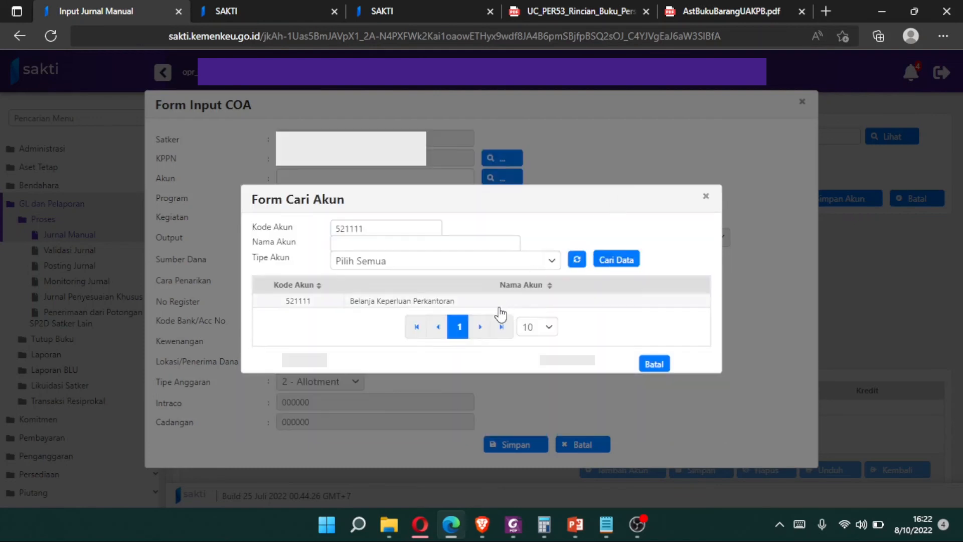
double_click(497, 307)
click(504, 450)
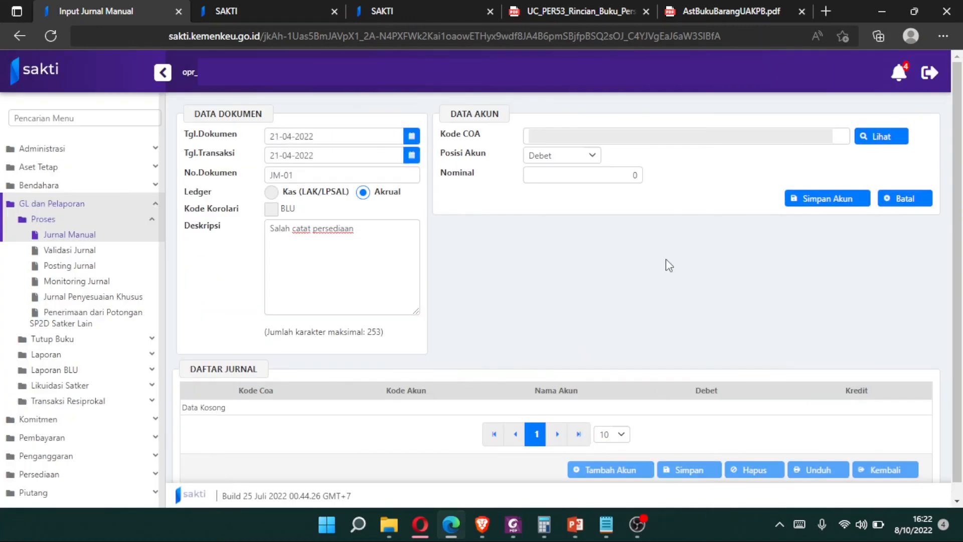
Set the Nominal of the 521111 Debet entry to 100.000 and save the account line, confirming the prompts
click(630, 173)
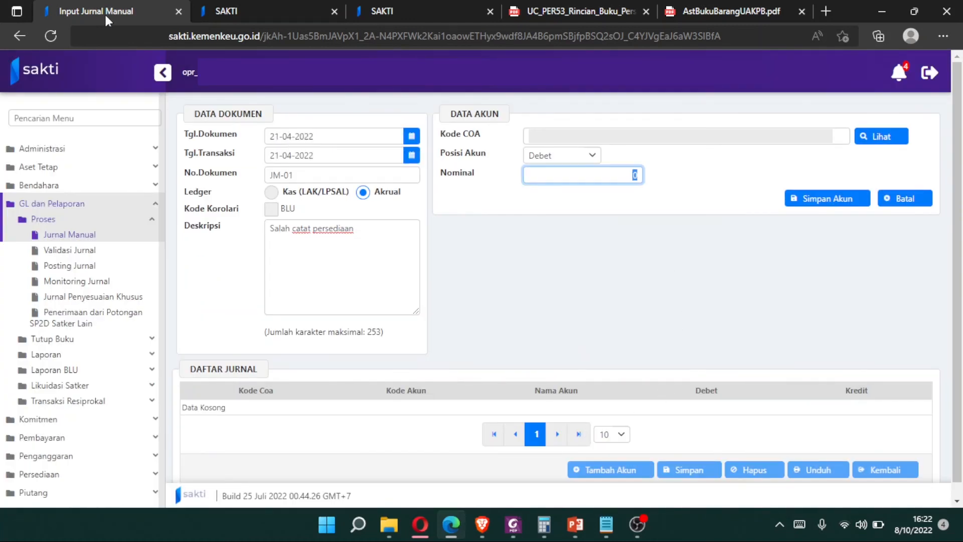
text(100.000)
click(860, 199)
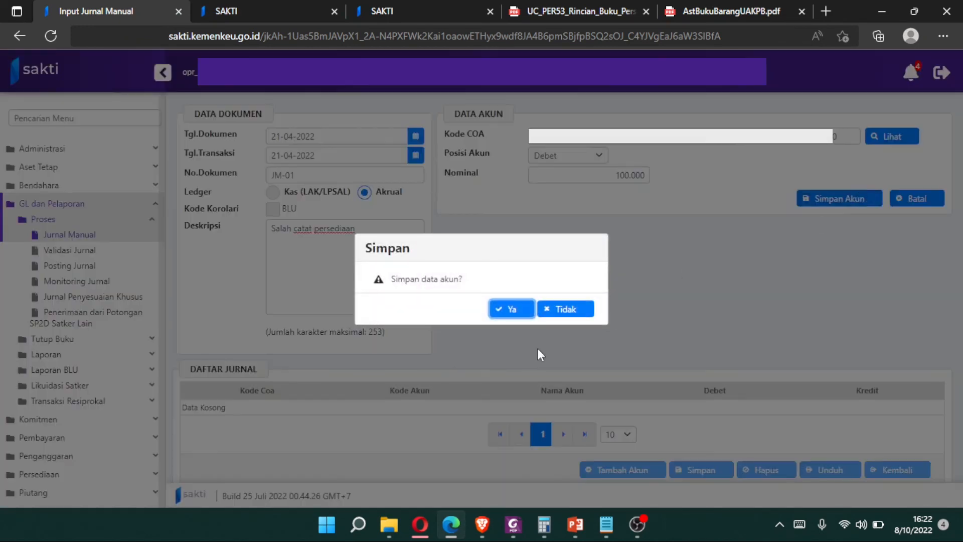
click(503, 310)
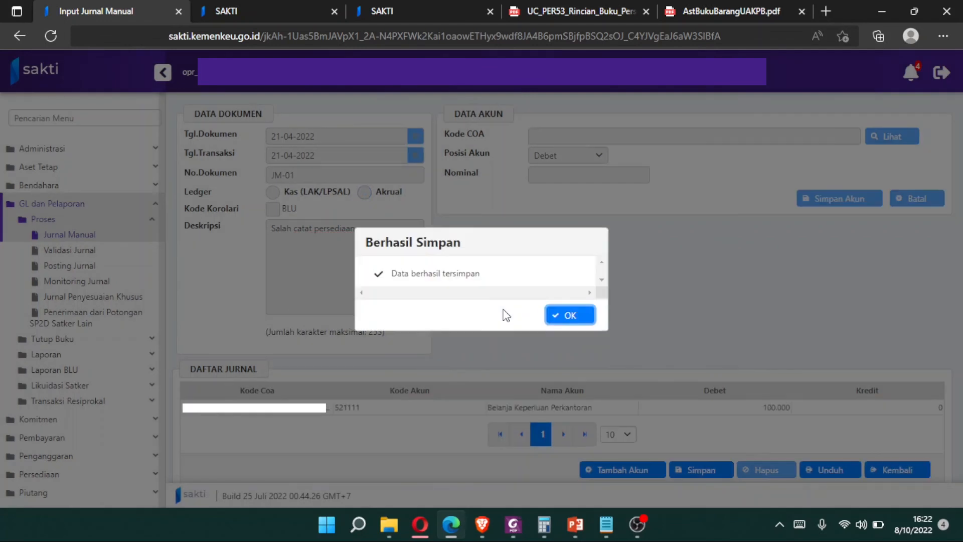
click(557, 313)
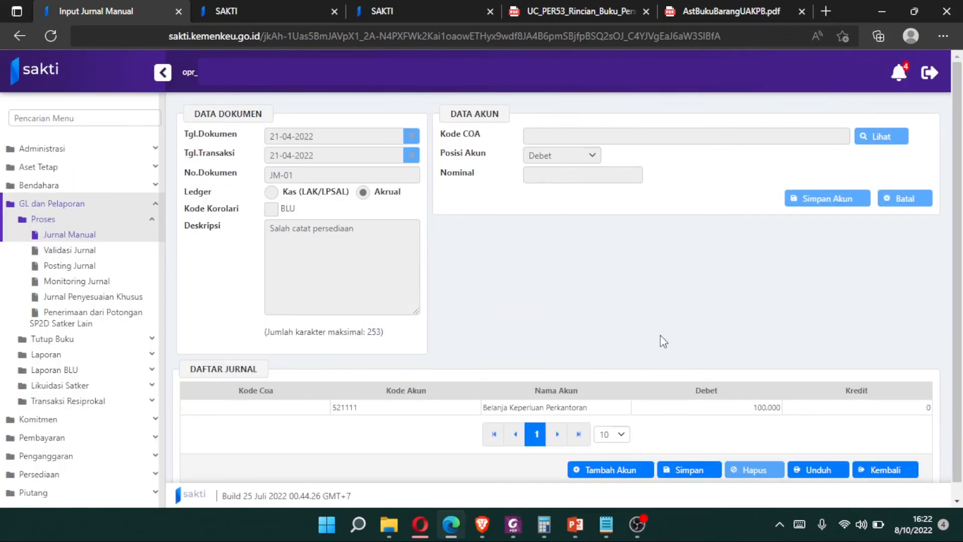
Add another account to the journal and save its COA with Akun 593311 Belanja Penyesuaian Nilai Persediaan
click(610, 473)
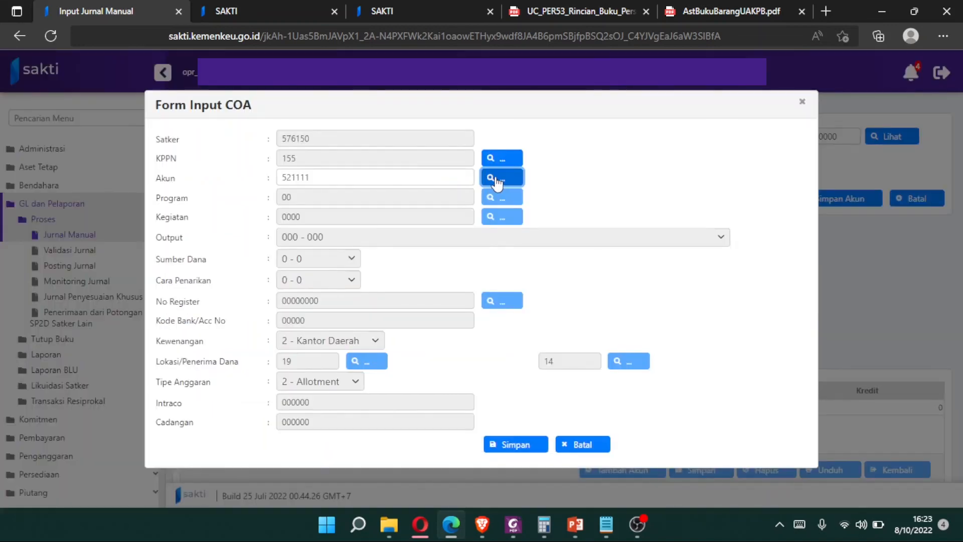
click(500, 179)
key(BackSpace)
key(BackSpace)
key(BackSpace)
key(BackSpace)
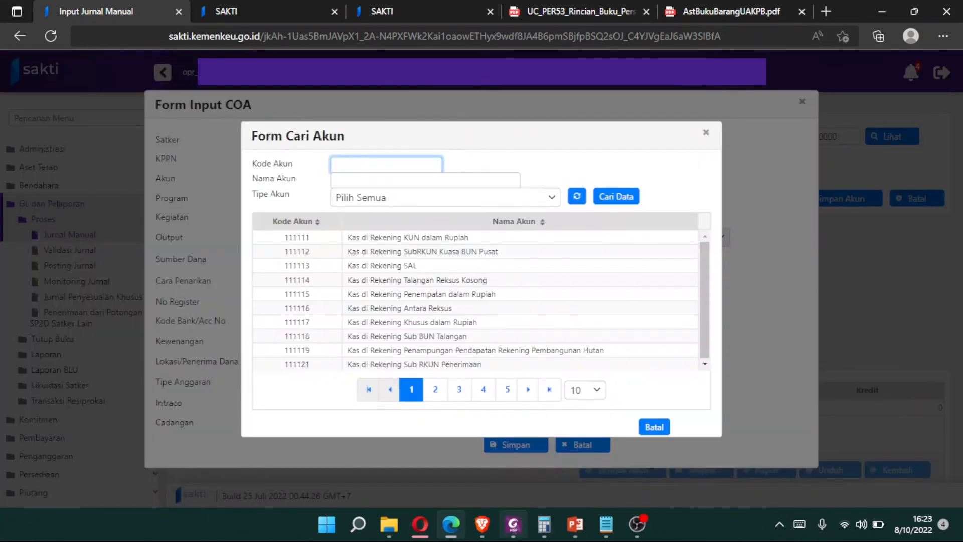
text(593311)
click(617, 195)
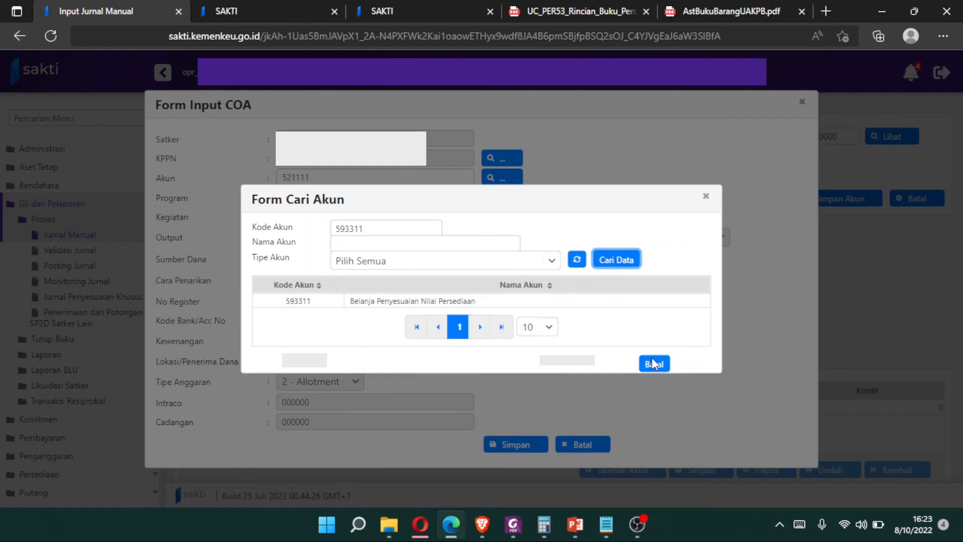
click(424, 301)
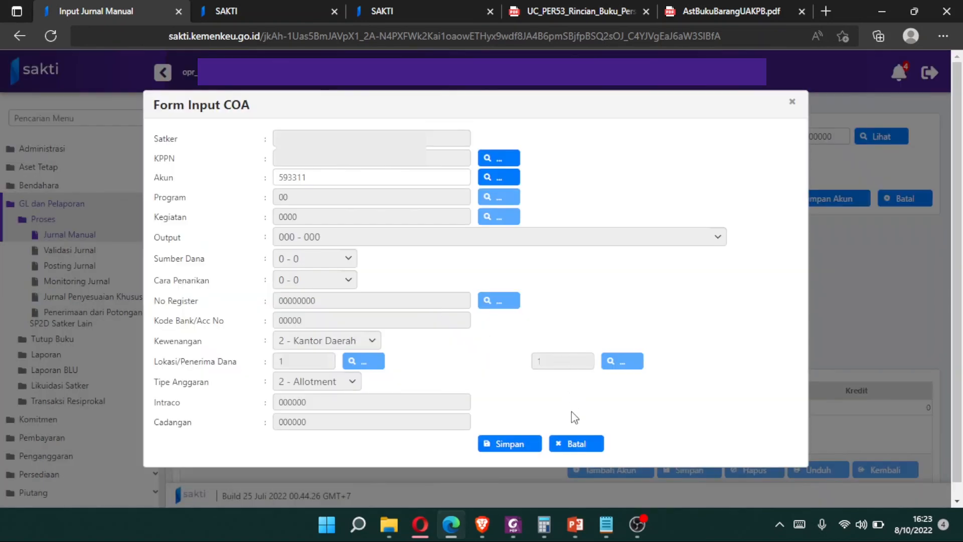
click(524, 442)
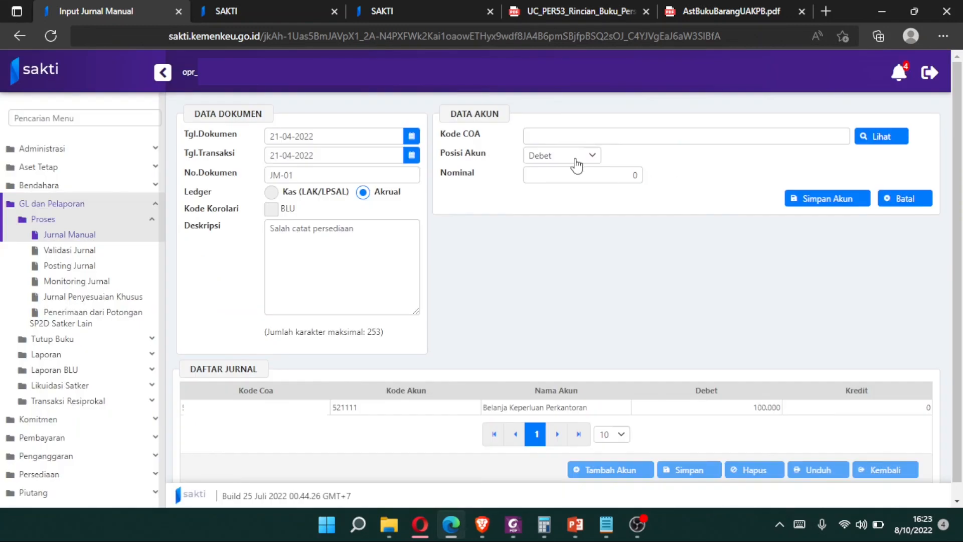
Set the 593311 entry to Posisi Akun Kredit with Nominal 100.000 and save the account line
click(575, 157)
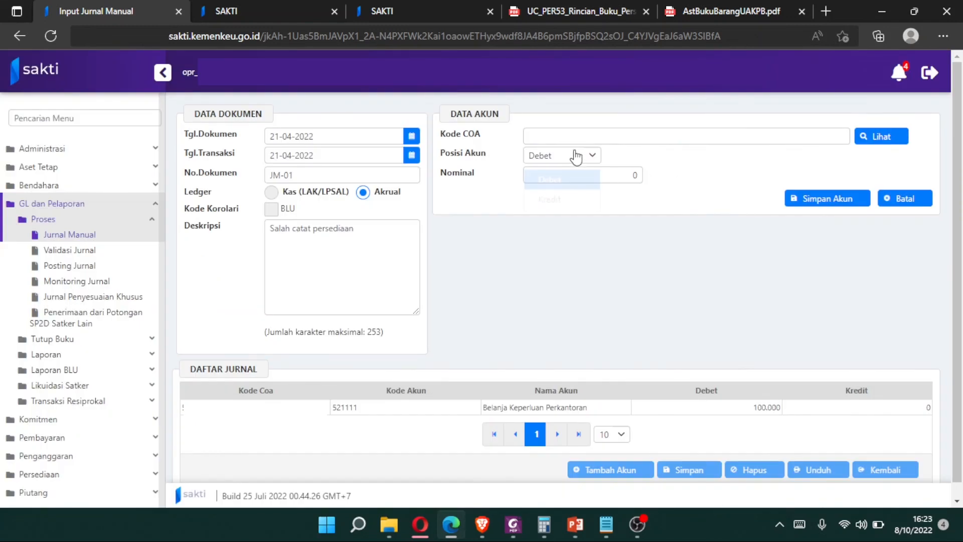
click(569, 206)
click(620, 176)
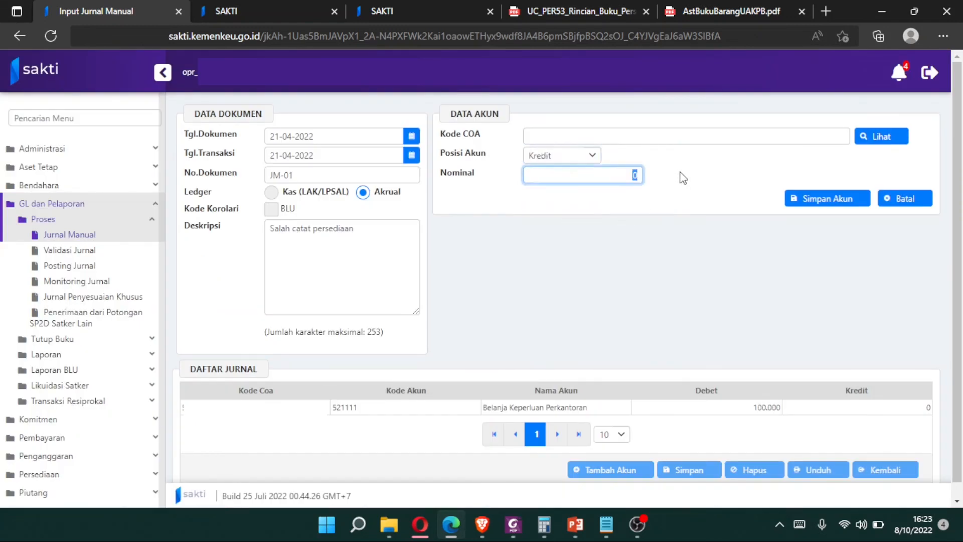
text(100.000)
click(822, 201)
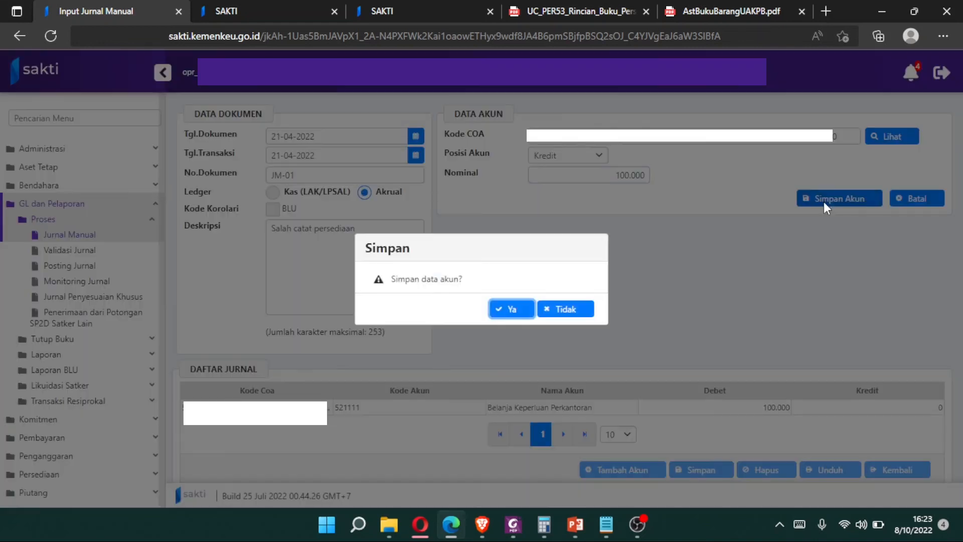
click(529, 308)
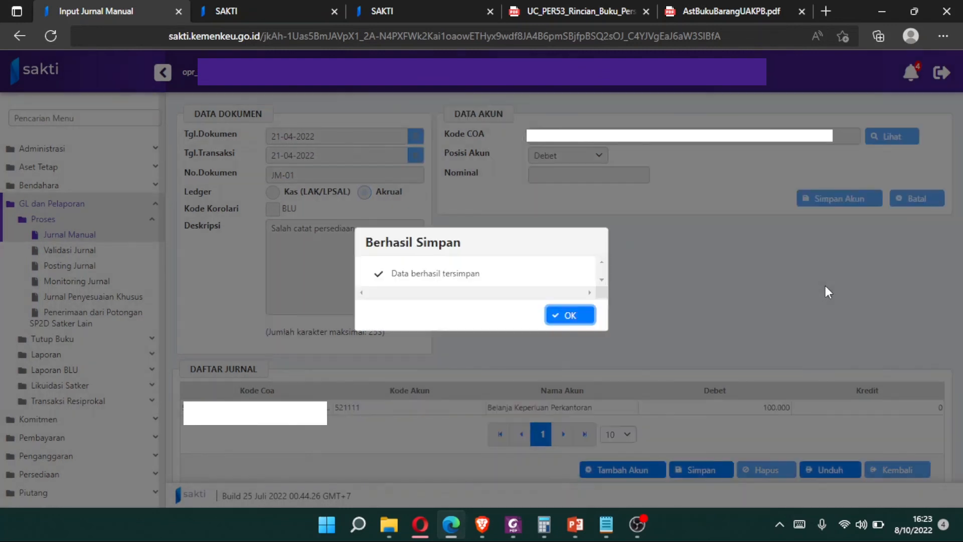
click(570, 315)
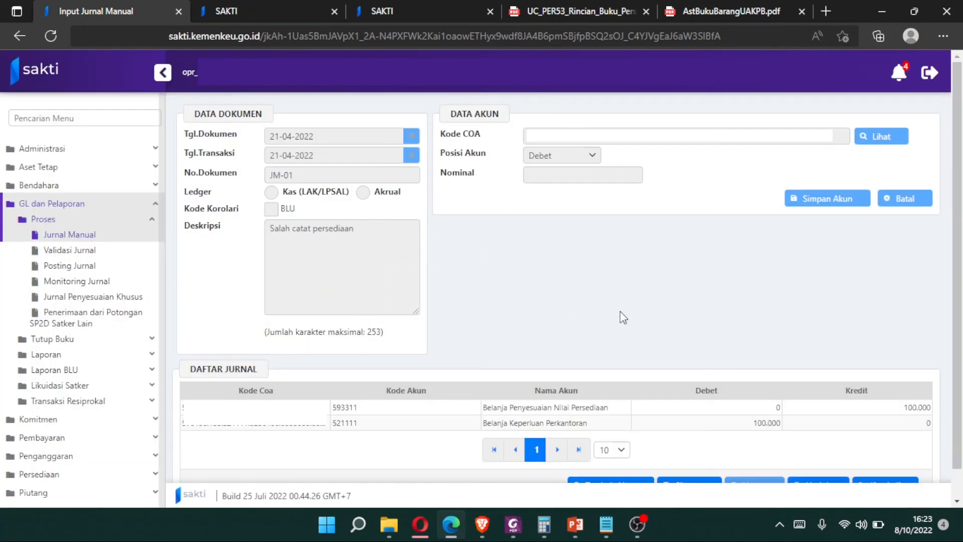
Review the 521111 and 593311 lines in Daftar Jurnal and save manual journal JM-01, confirming the process
scroll(622, 311, down, 1)
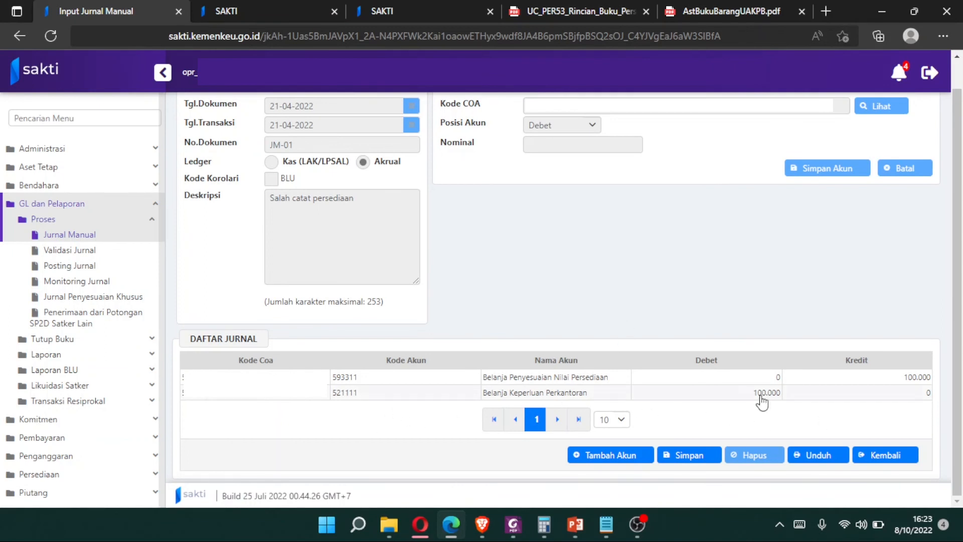
click(335, 397)
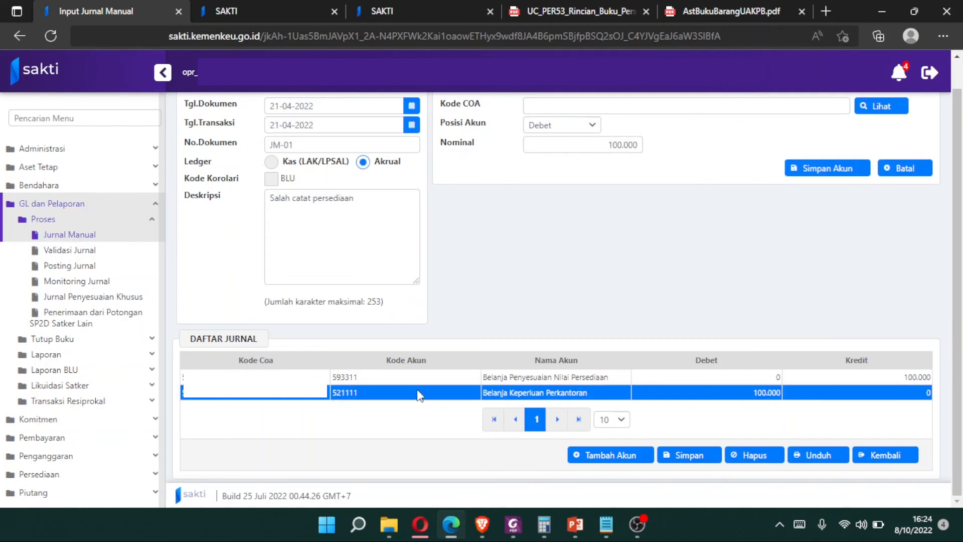
click(335, 381)
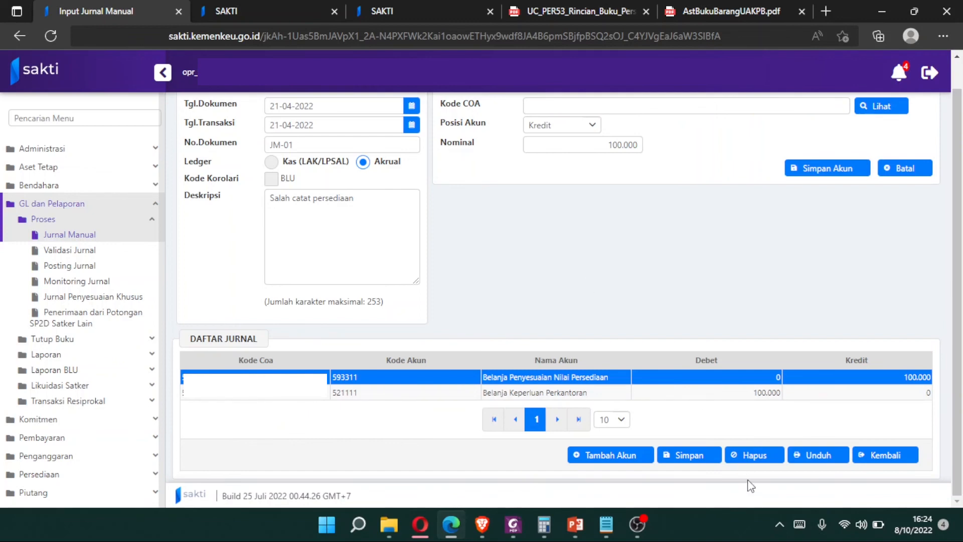
click(699, 466)
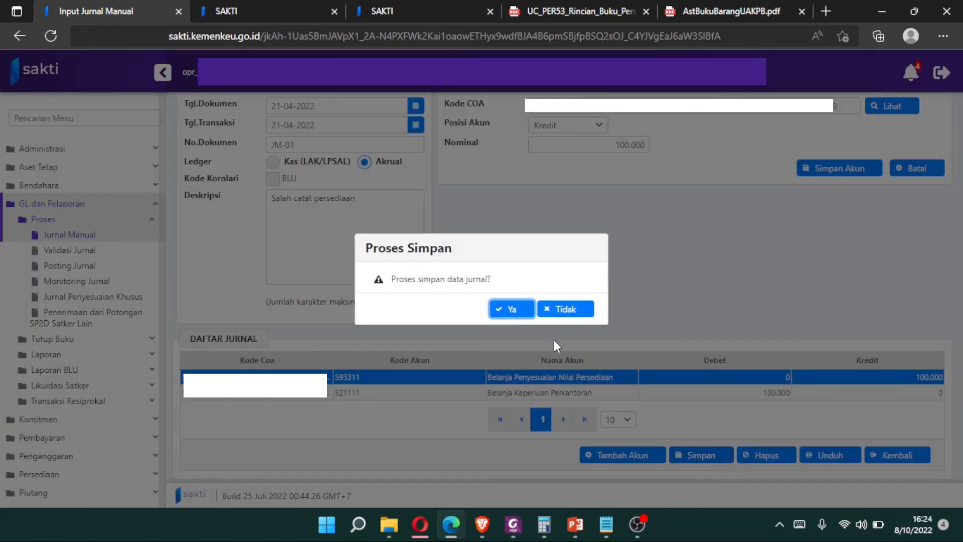
click(512, 309)
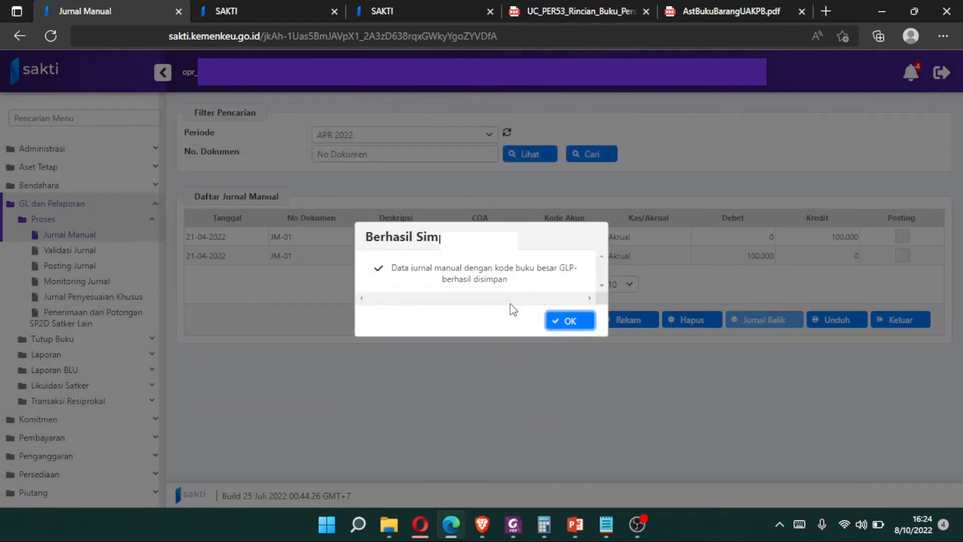
click(563, 324)
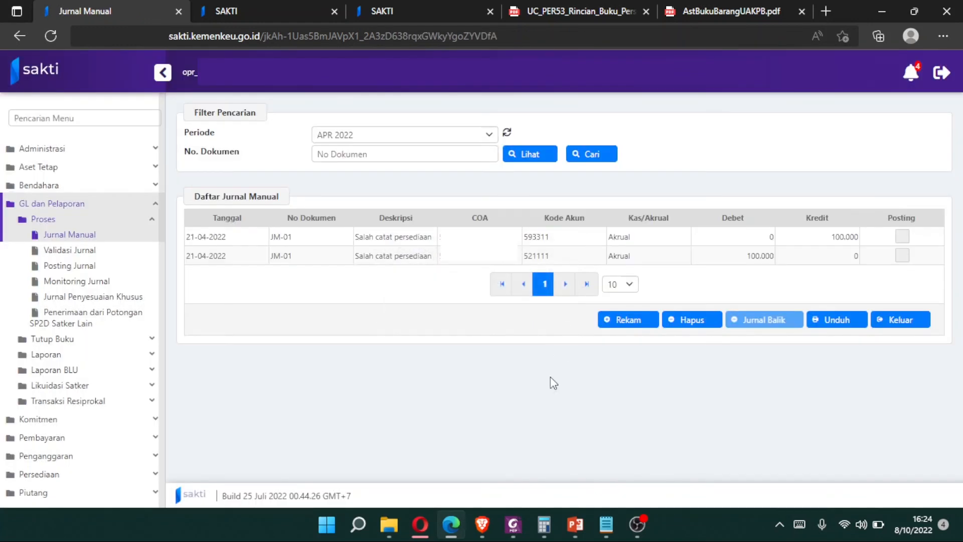